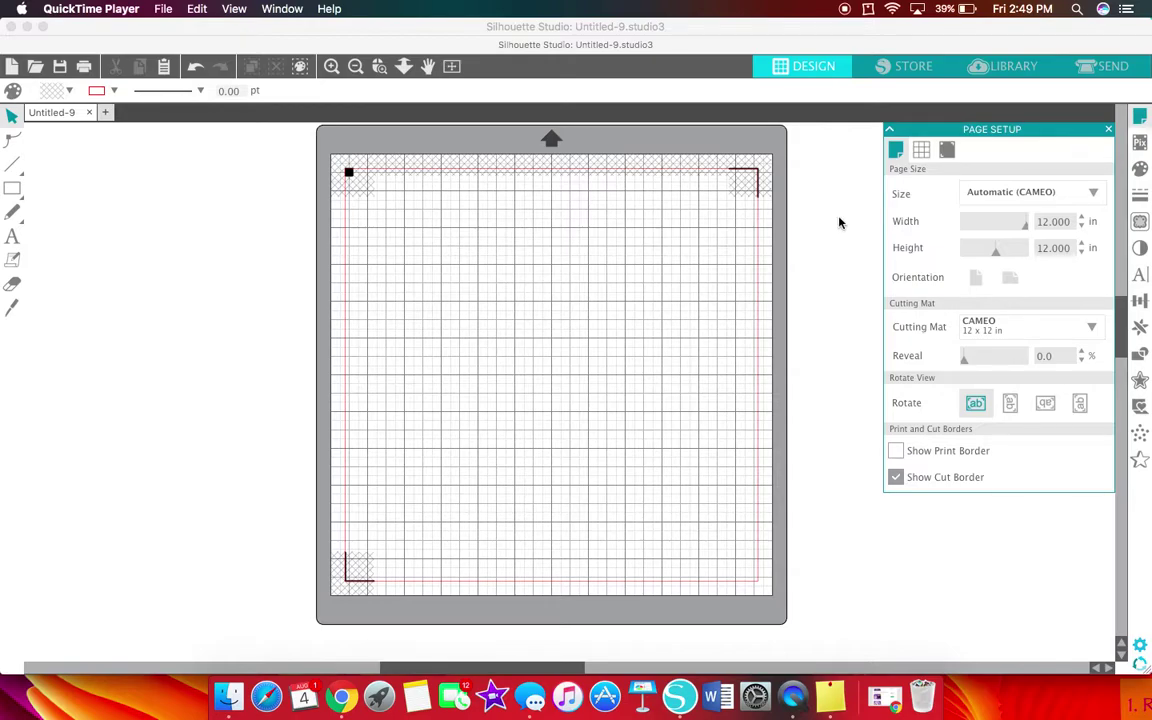
# Add a text object with the single letter "J" in the upper middle part of the page.
pyautogui.click(16, 242)
pyautogui.click(16, 242)
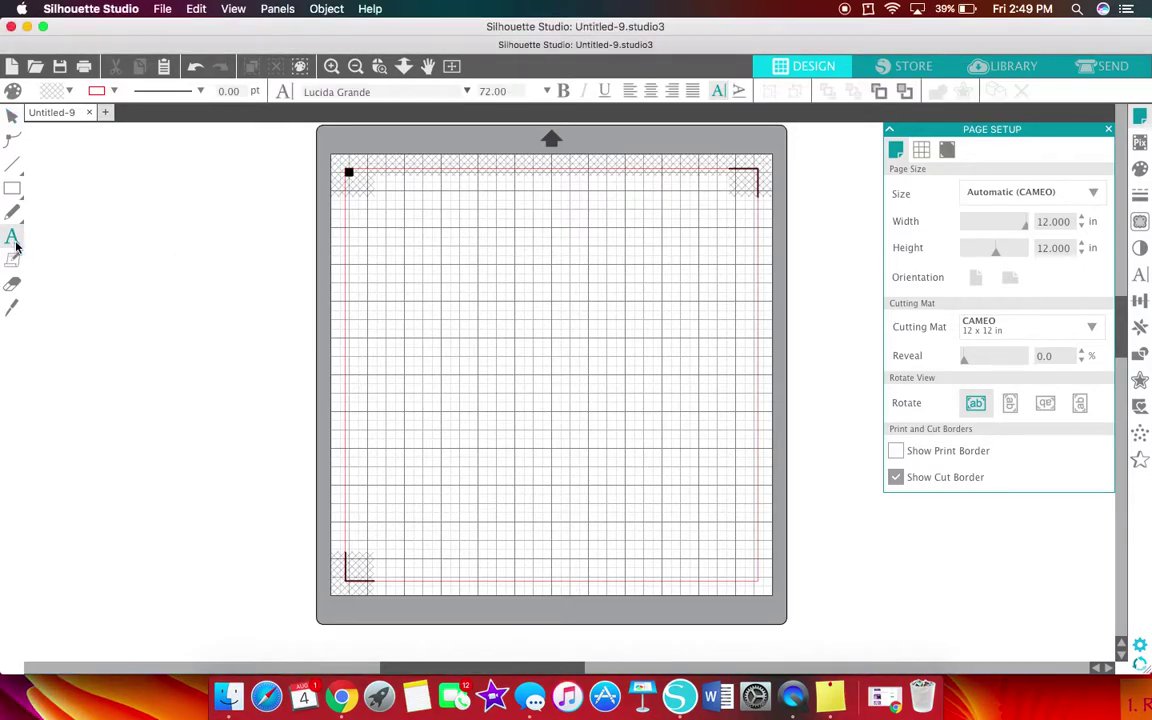
pyautogui.click(474, 272)
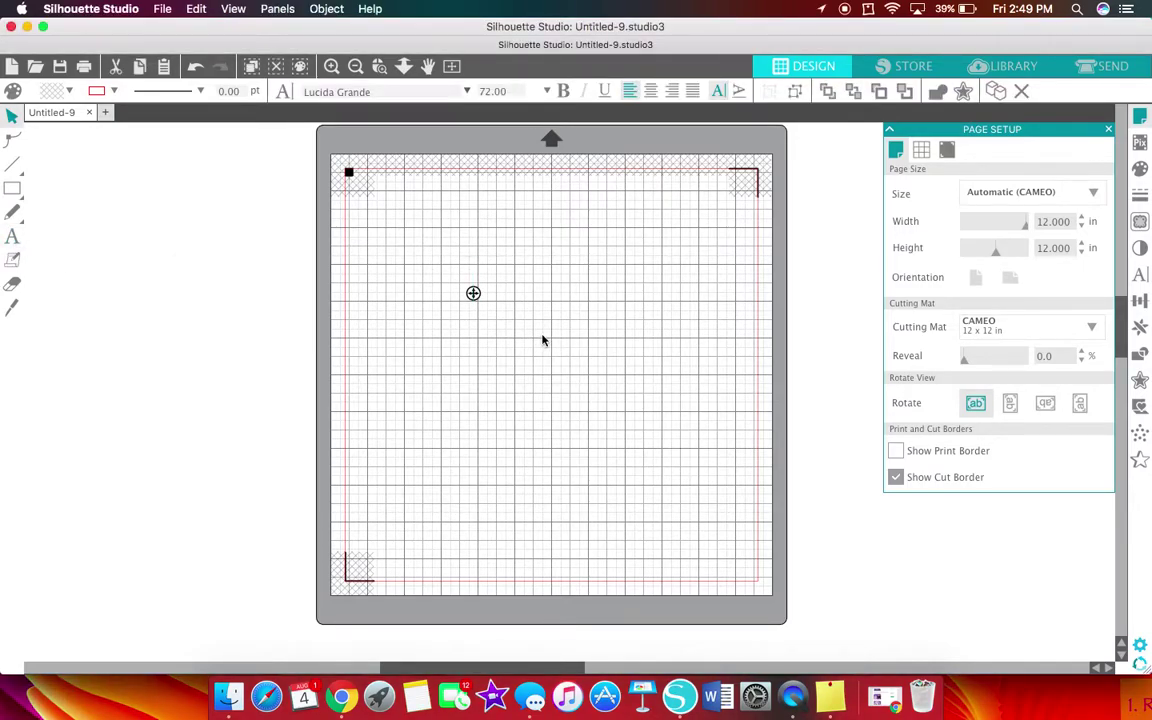
pyautogui.write('I')
pyautogui.click(483, 280)
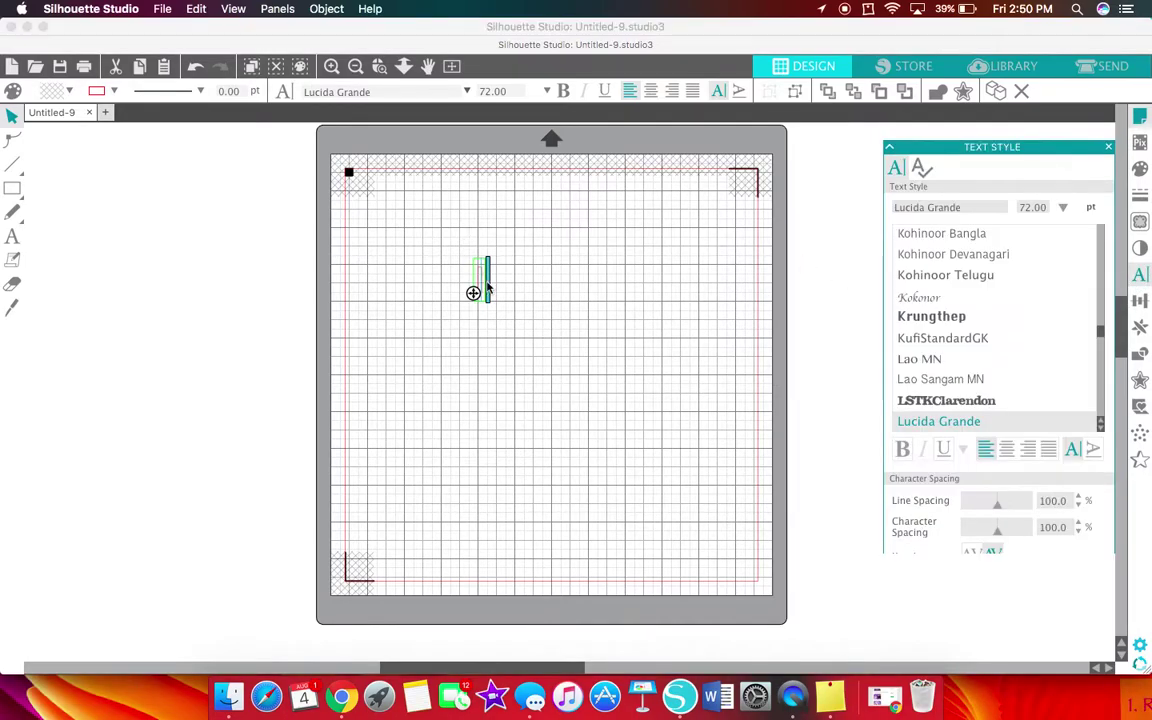
pyautogui.click(508, 289)
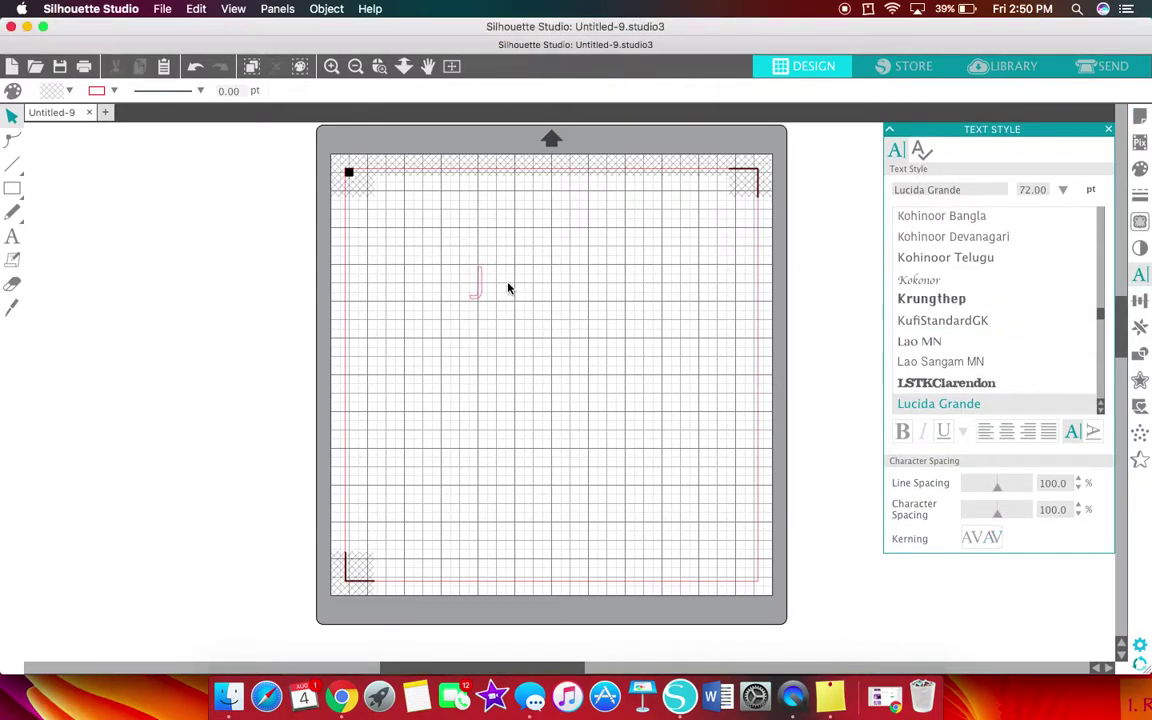
# Enlarge the letter J to about 220.5 pt and fill it with black.
pyautogui.click(485, 281)
pyautogui.moveTo(506, 314); pyautogui.dragTo(607, 293)
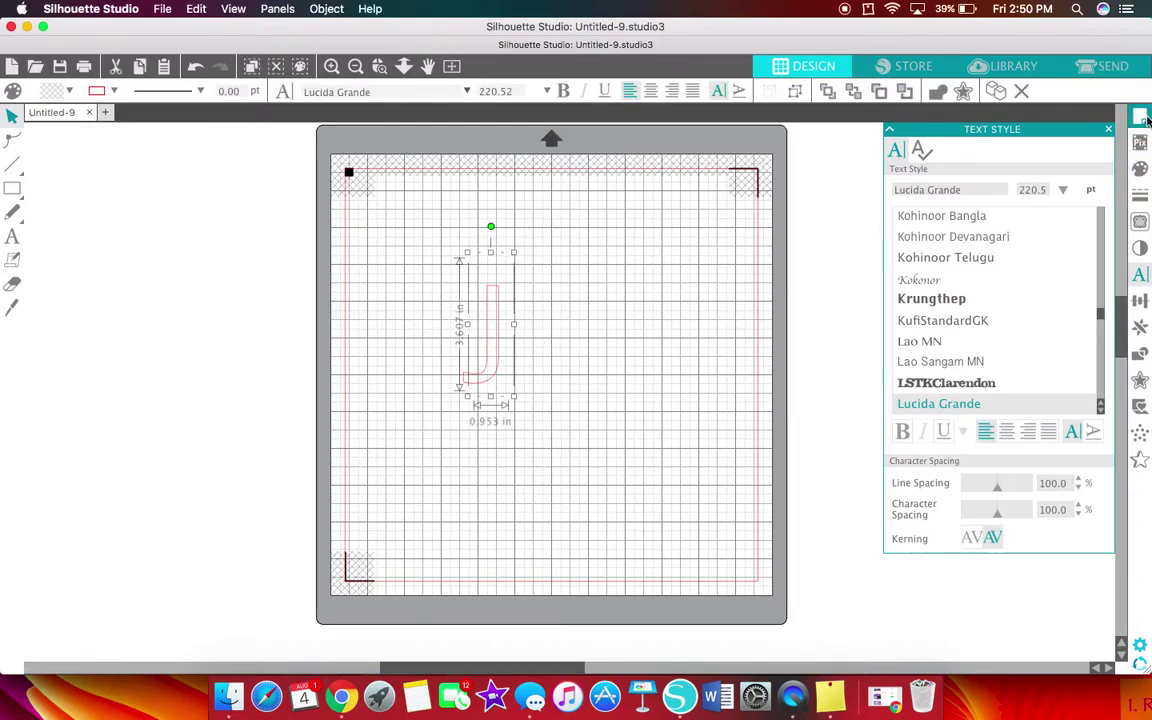
pyautogui.click(1140, 169)
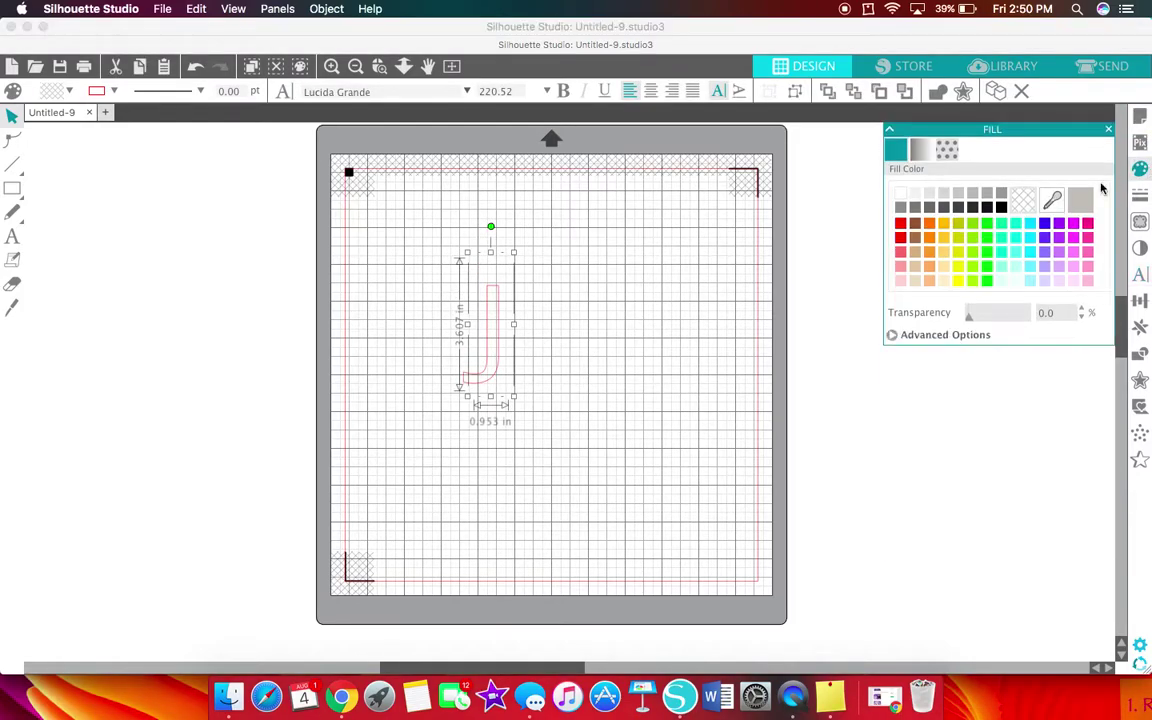
pyautogui.click(1001, 207)
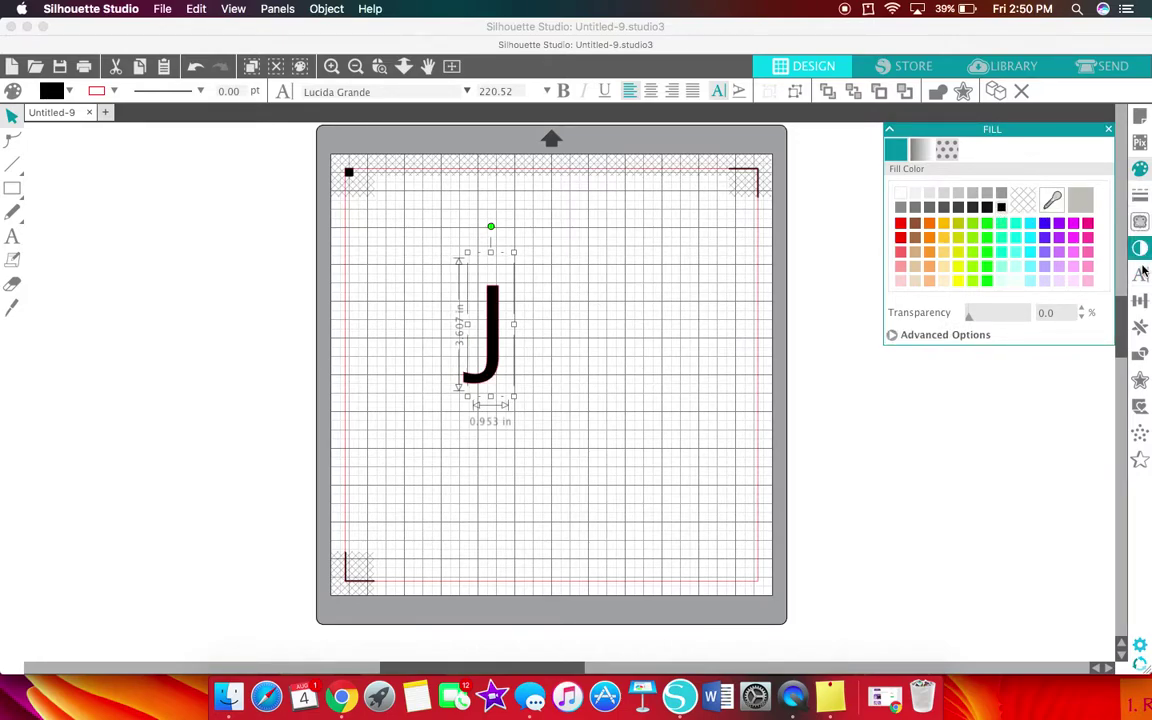
# Change the font of the letter J to Arial Black.
pyautogui.doubleClick(499, 320)
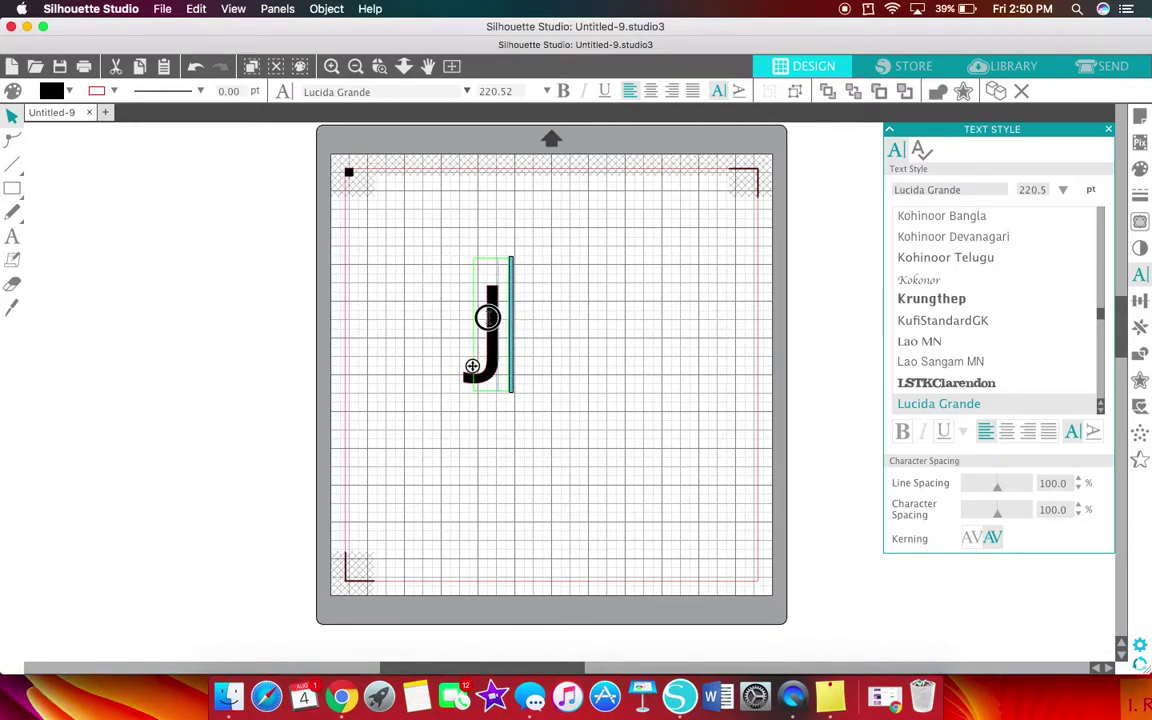
pyautogui.moveTo(489, 316); pyautogui.dragTo(440, 300)
pyautogui.moveTo(1100, 303); pyautogui.dragTo(1106, 224)
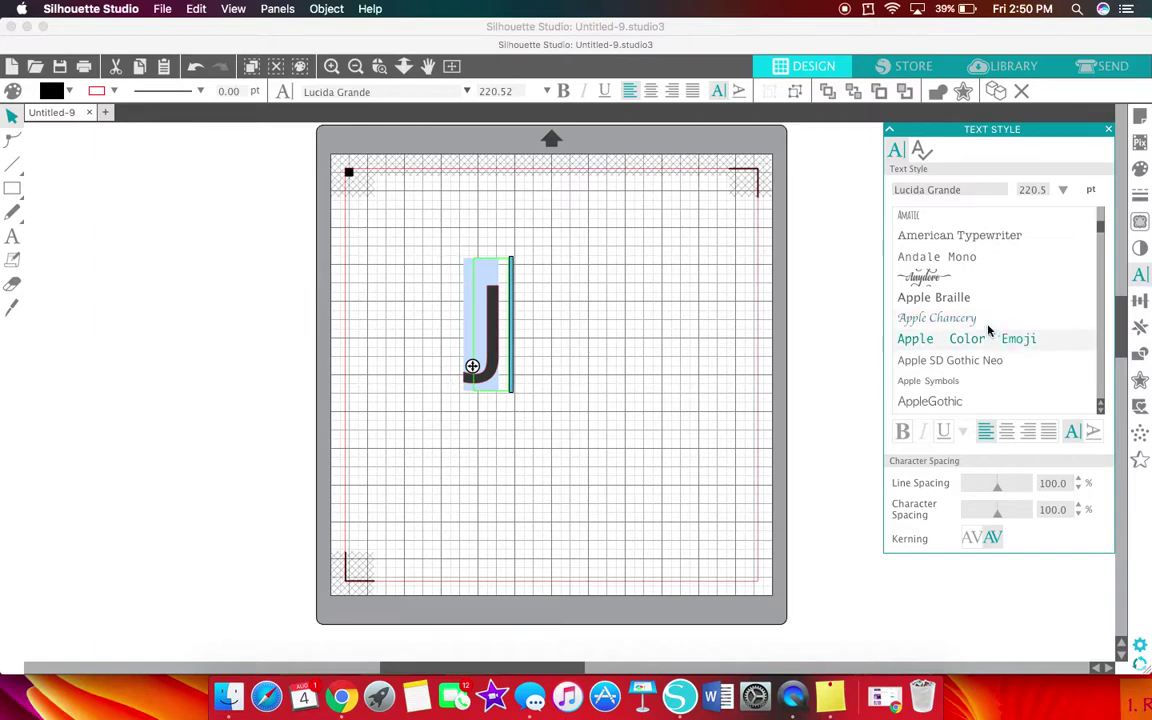
pyautogui.moveTo(1100, 227); pyautogui.dragTo(1100, 227)
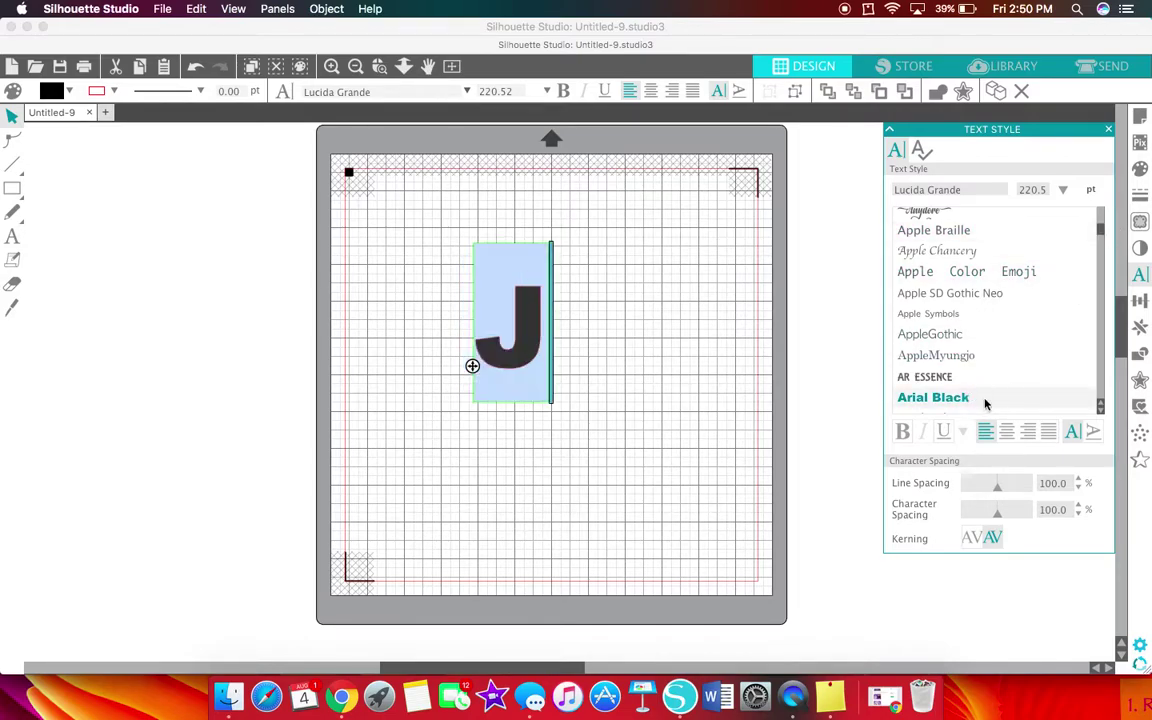
pyautogui.click(920, 397)
pyautogui.click(571, 293)
# Enlarge the letter J to about 330.8 pt and move it slightly down and left on the page.
pyautogui.click(533, 324)
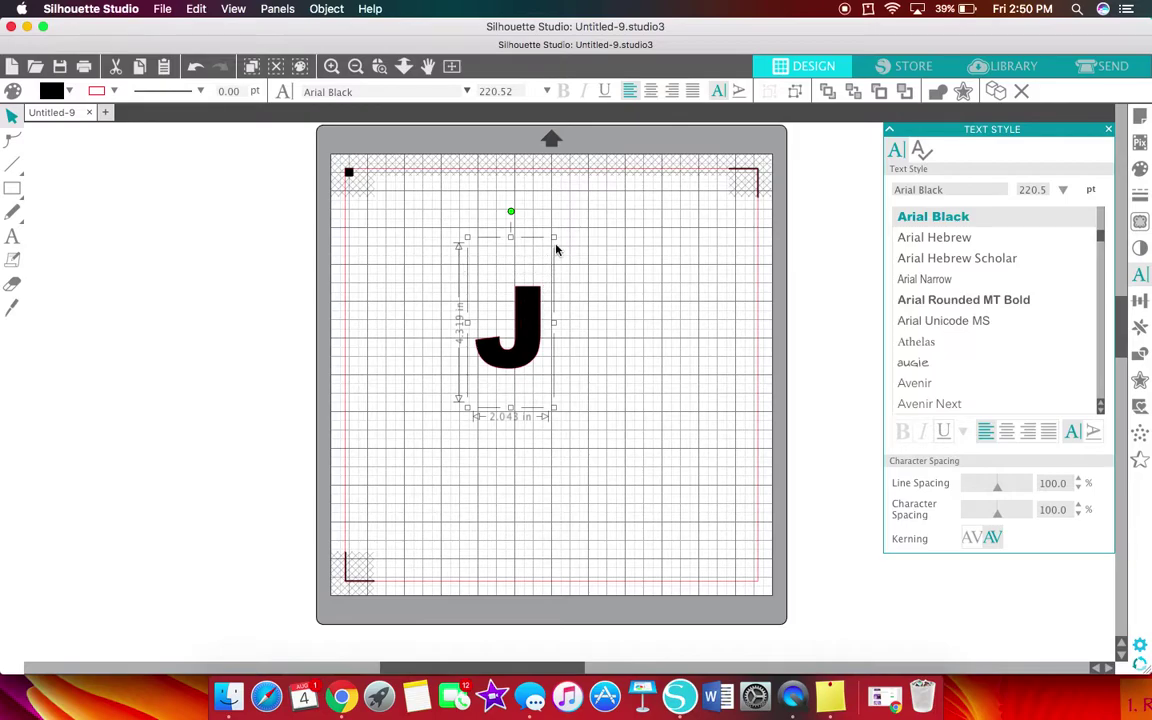
pyautogui.moveTo(555, 237); pyautogui.dragTo(671, 195)
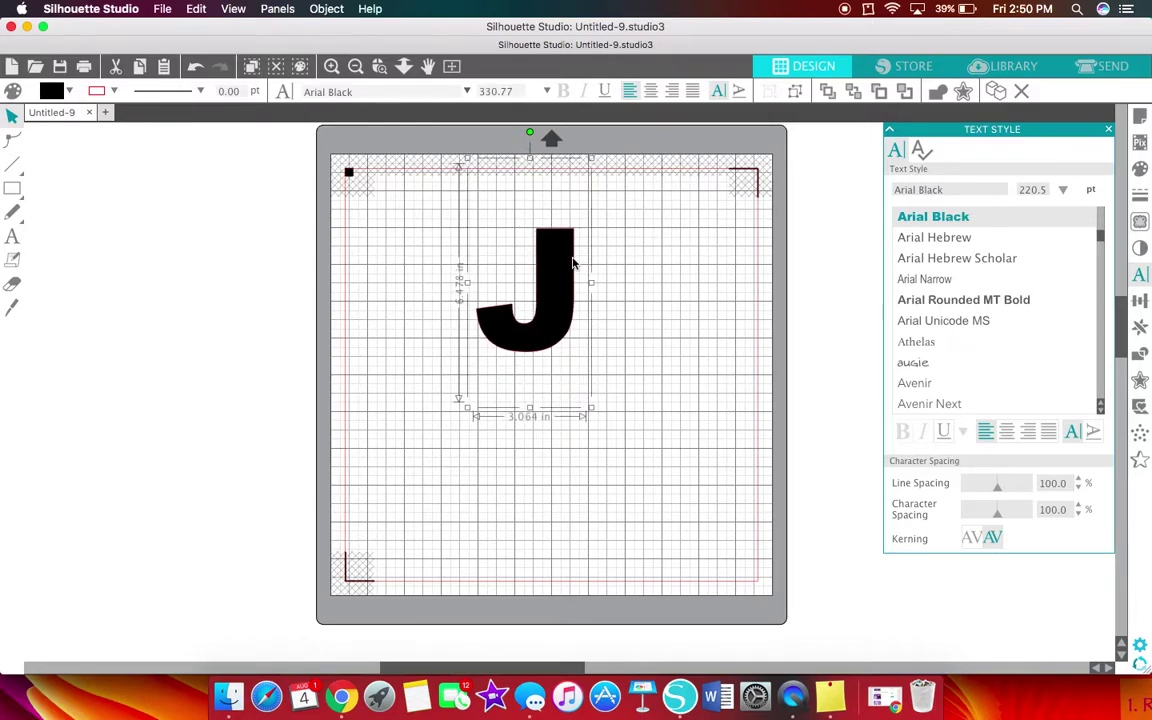
pyautogui.moveTo(567, 268); pyautogui.dragTo(548, 300)
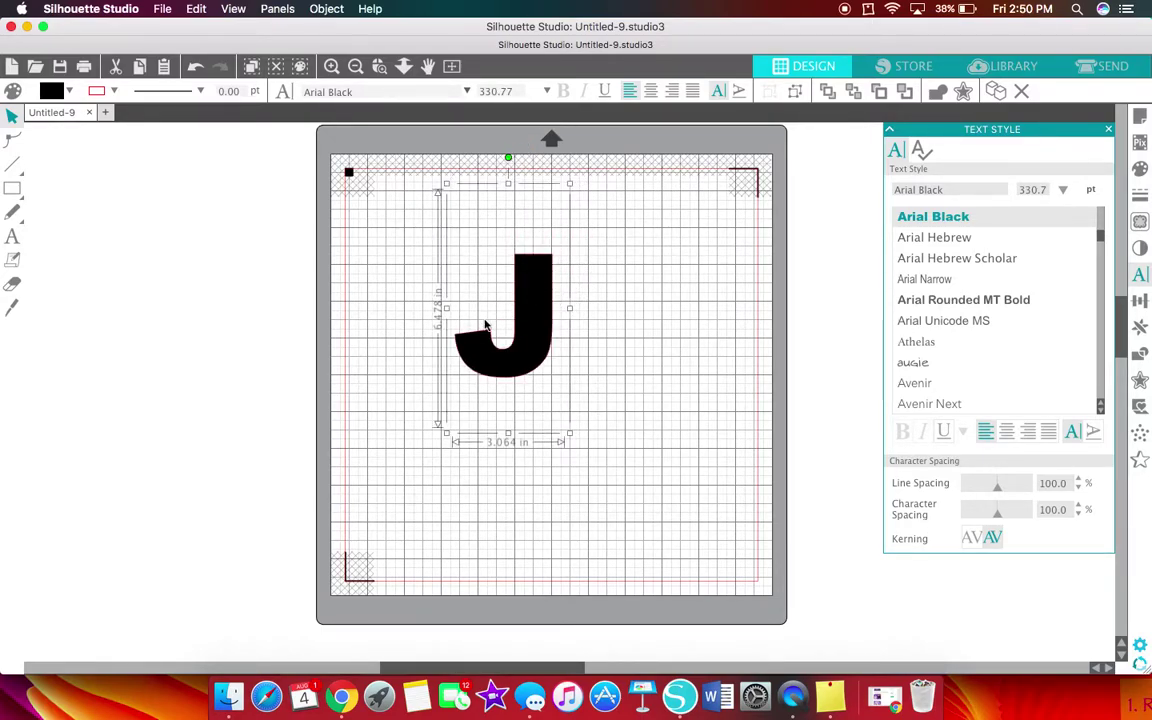
# Convert the letter J from editable text to a path.
pyautogui.rightClick(533, 273)
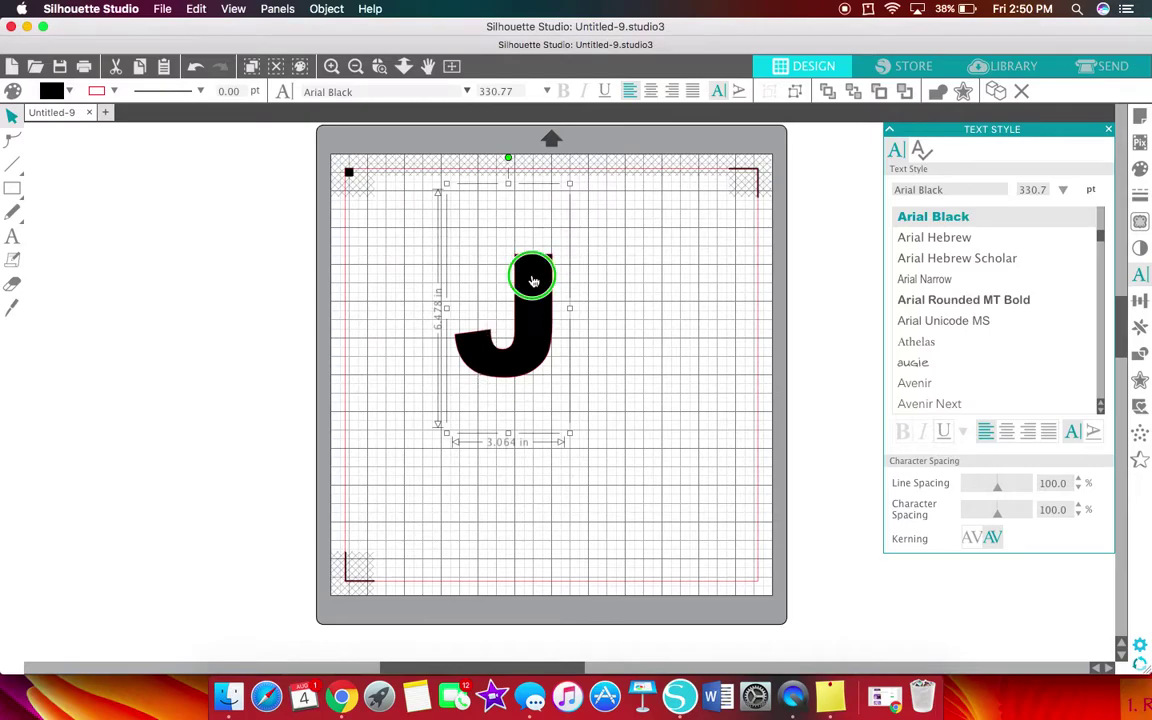
pyautogui.click(586, 572)
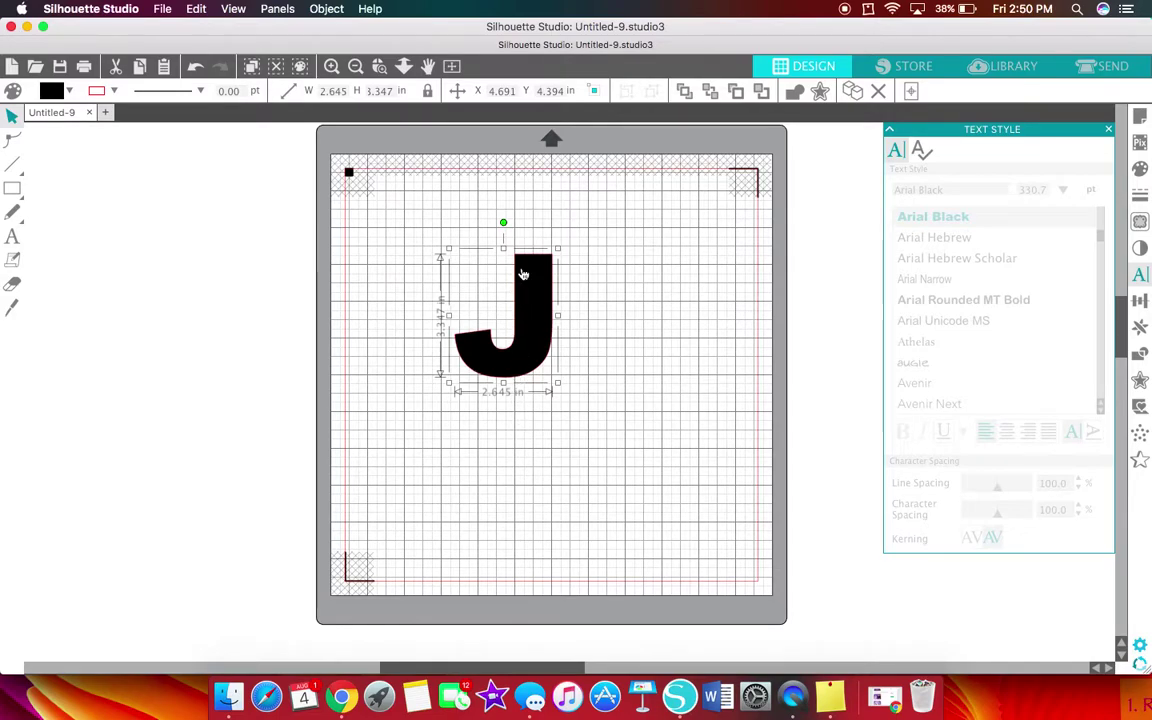
pyautogui.click(633, 332)
# Scale and reposition the J to nearly fill the cutting area, about 8.68 in wide by 10.98 in high.
pyautogui.click(552, 338)
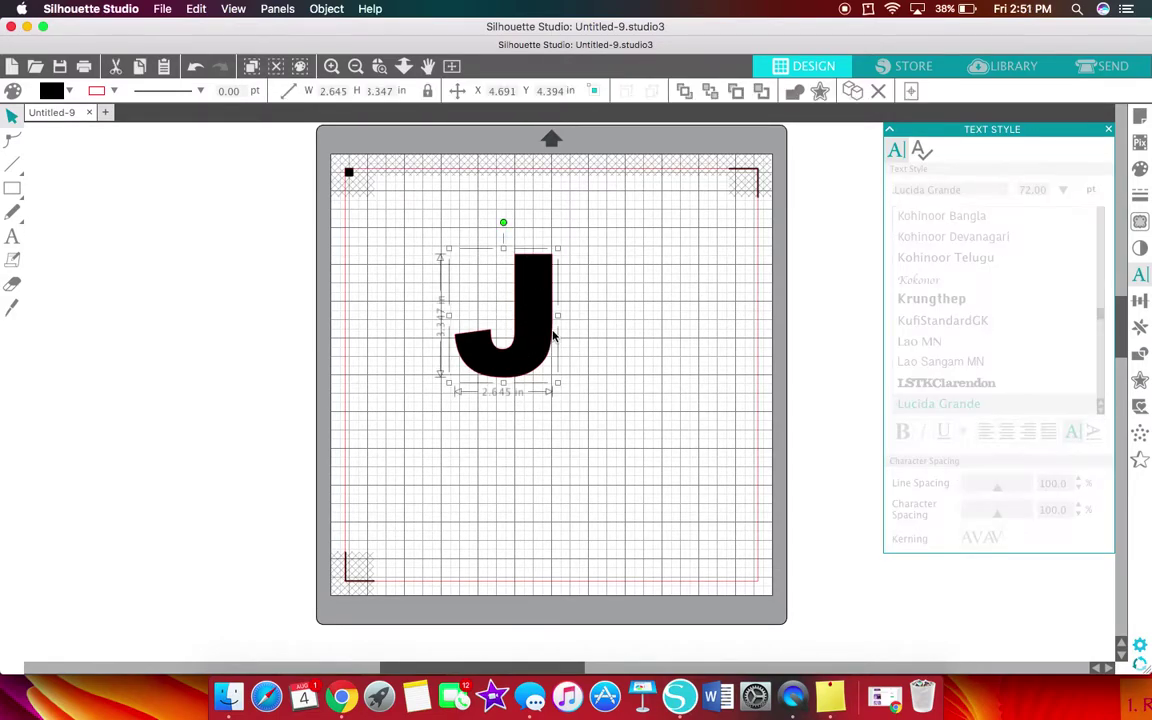
pyautogui.moveTo(557, 382); pyautogui.dragTo(715, 571)
pyautogui.moveTo(669, 496); pyautogui.dragTo(616, 485)
pyautogui.moveTo(670, 243); pyautogui.dragTo(708, 174)
pyautogui.moveTo(687, 273); pyautogui.dragTo(648, 278)
pyautogui.moveTo(686, 177); pyautogui.dragTo(698, 168)
pyautogui.moveTo(609, 430); pyautogui.dragTo(613, 428)
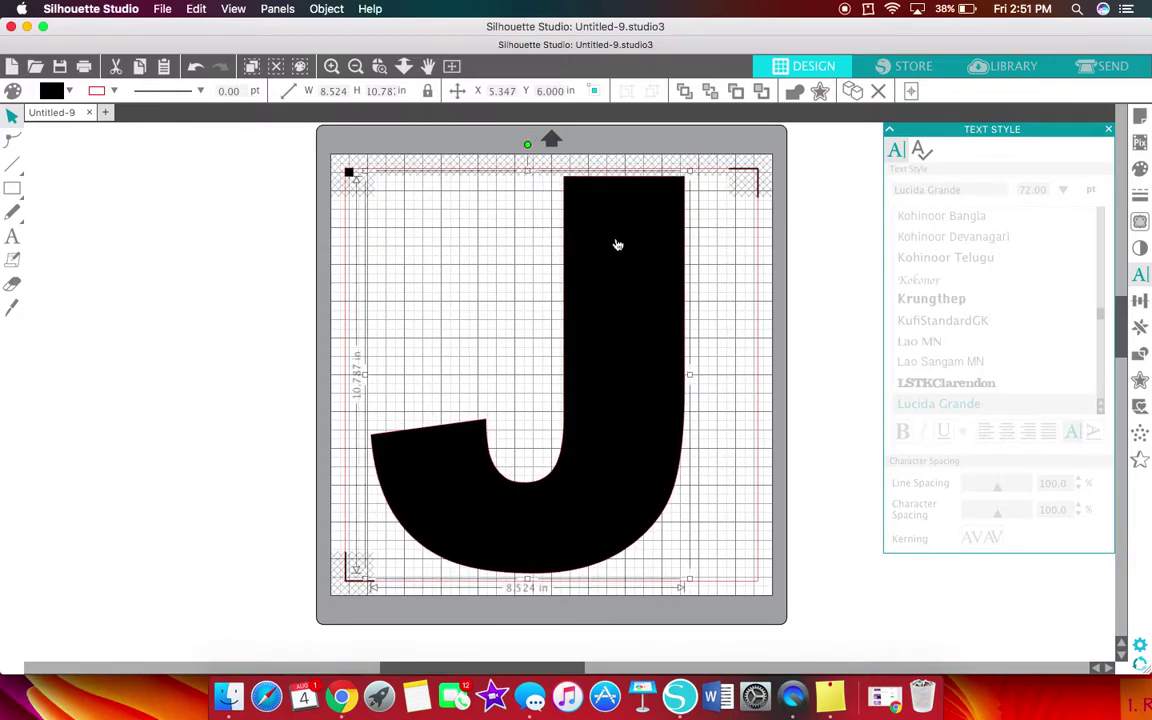
pyautogui.moveTo(690, 579); pyautogui.dragTo(697, 585)
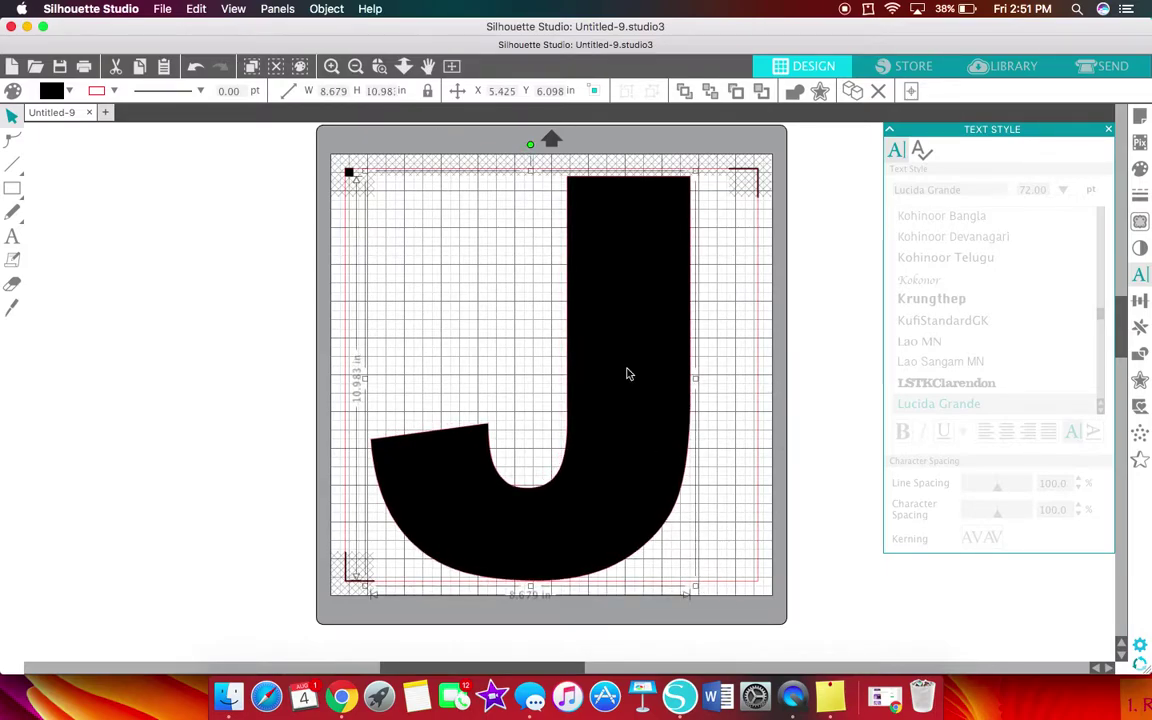
# Extend the J proportionally up to the top cut border, making it about 8.83 in wide by 11.17 in high, and check both ends.
pyautogui.click(331, 66)
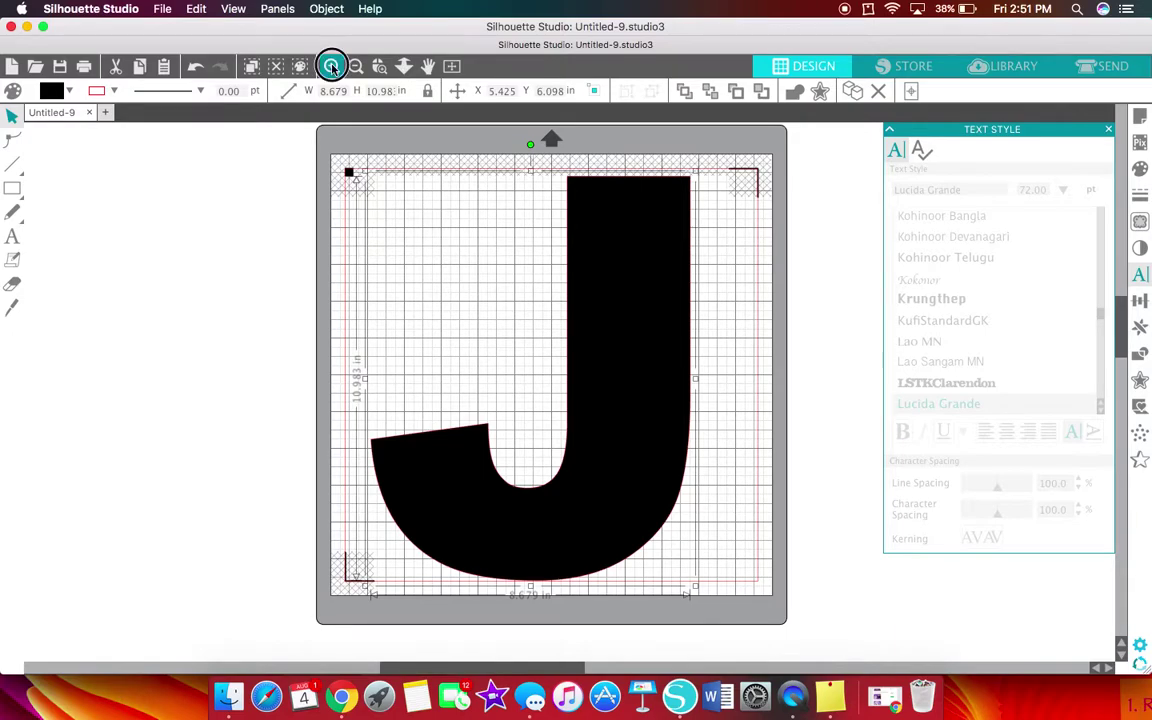
pyautogui.click(331, 66)
pyautogui.scroll(10, 517, 296)
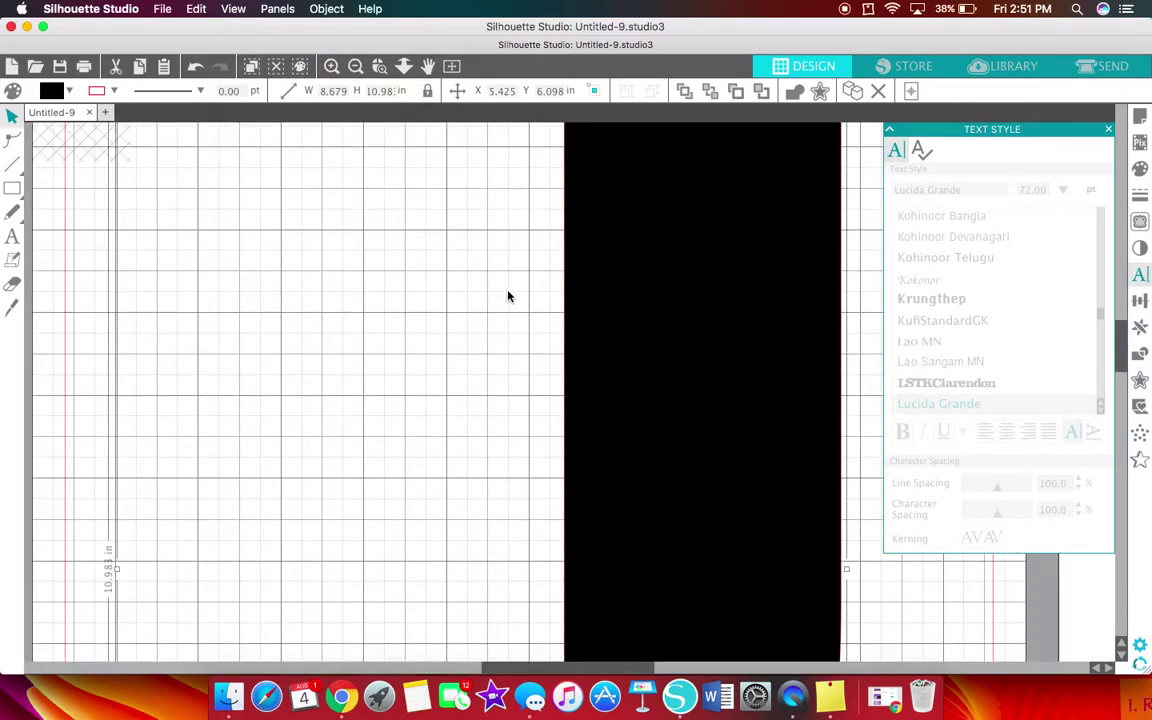
pyautogui.click(466, 255)
pyautogui.click(617, 216)
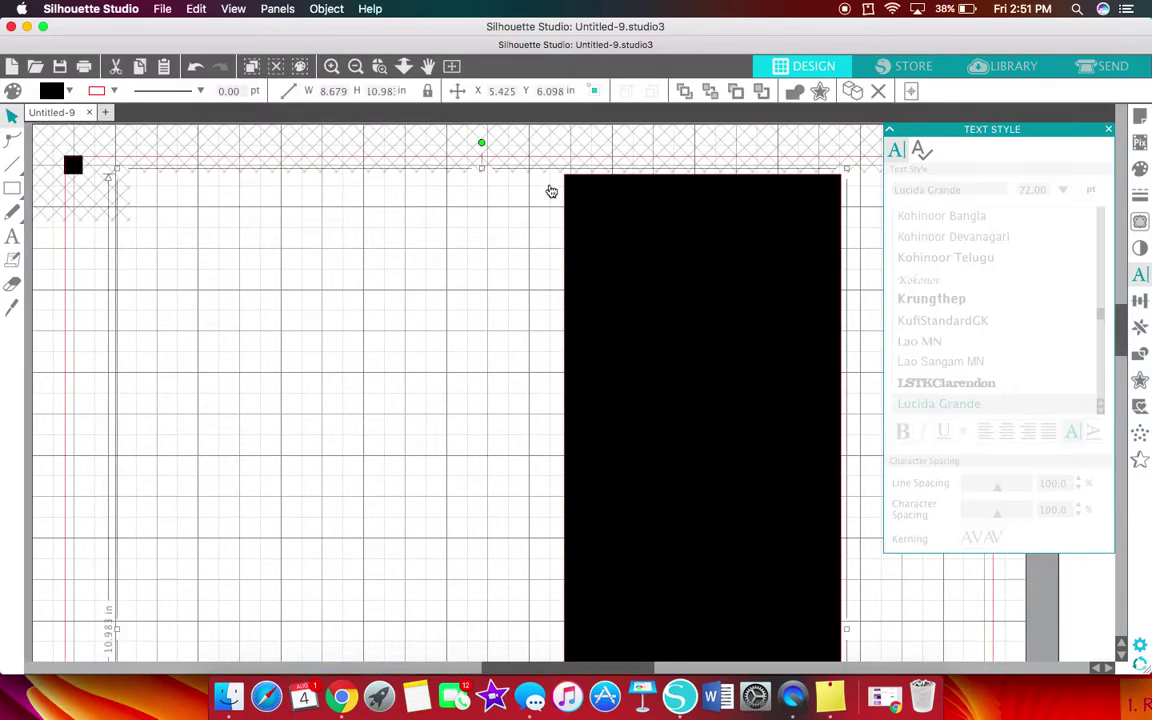
pyautogui.moveTo(848, 170); pyautogui.dragTo(859, 152)
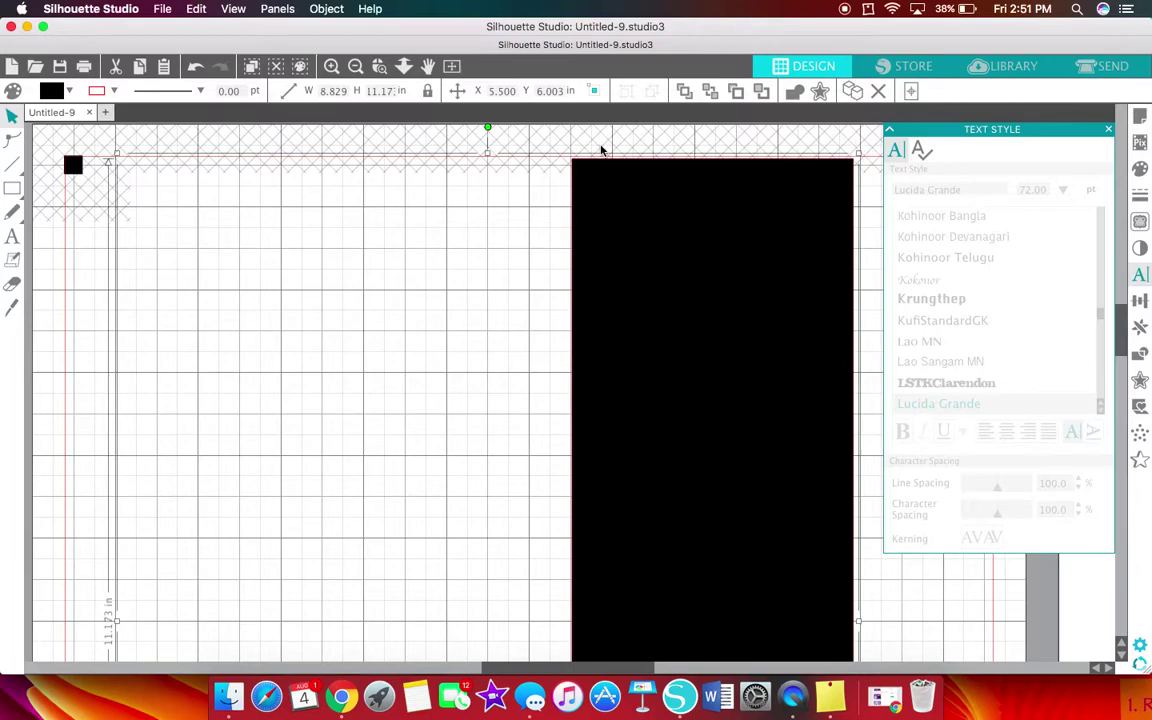
pyautogui.click(362, 66)
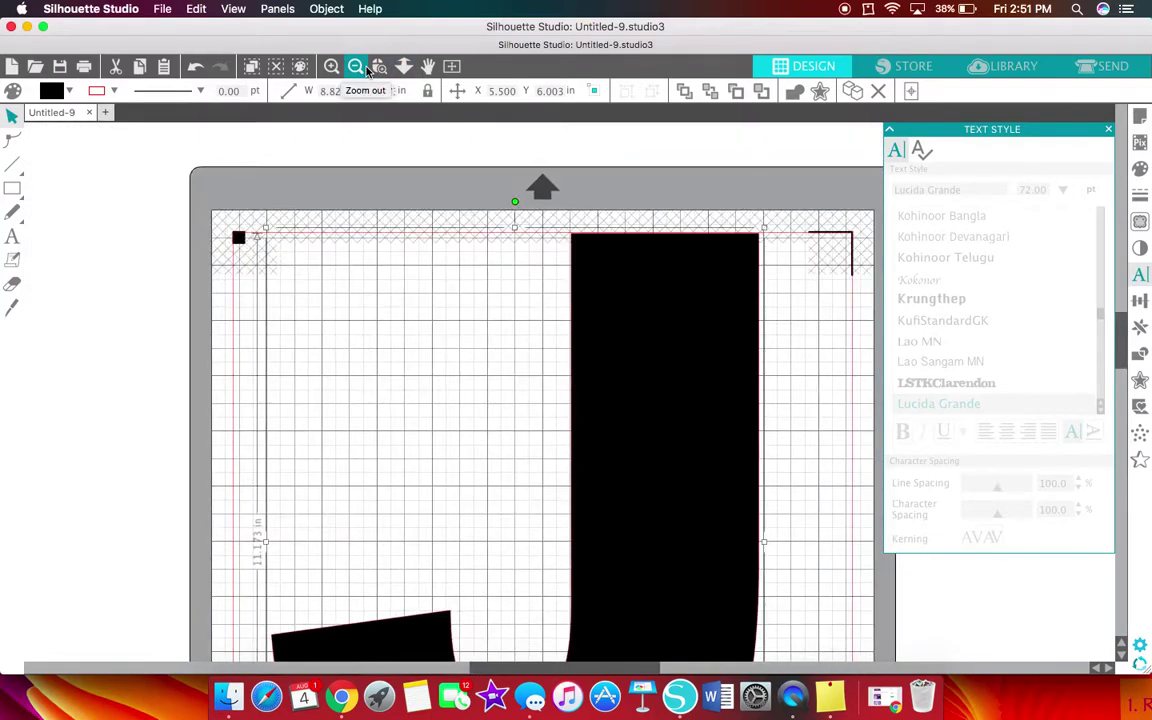
pyautogui.scroll(-5, 507, 379)
pyautogui.scroll(-2, 599, 527)
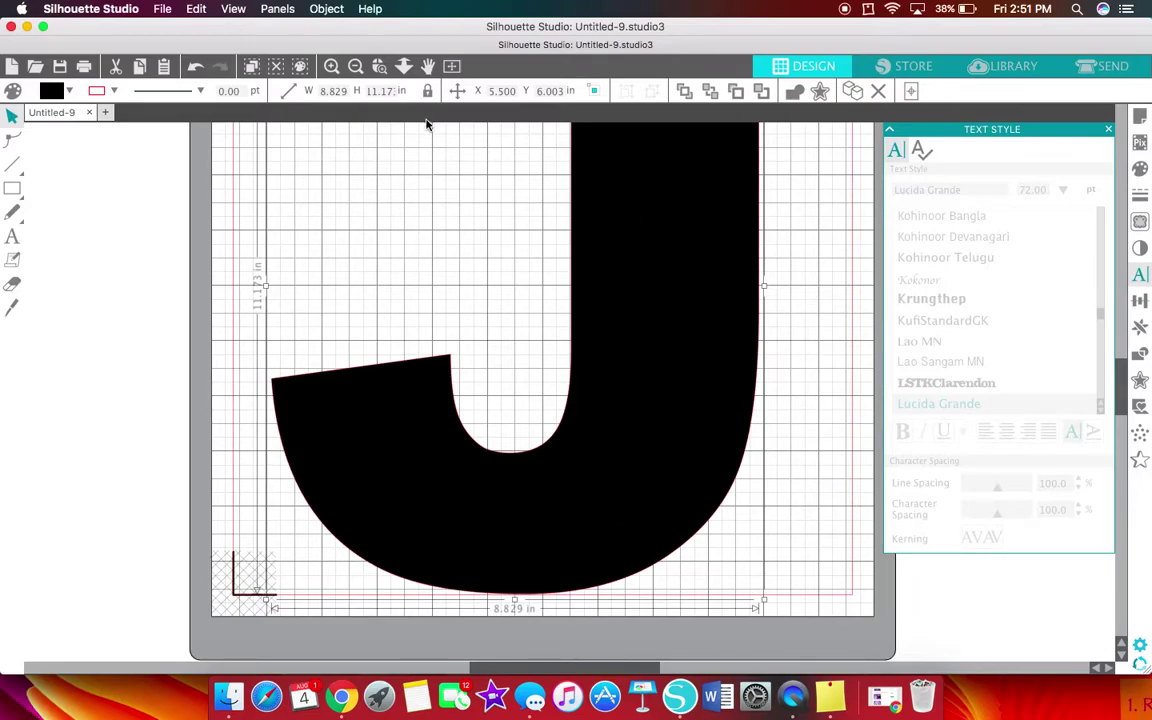
pyautogui.click(354, 66)
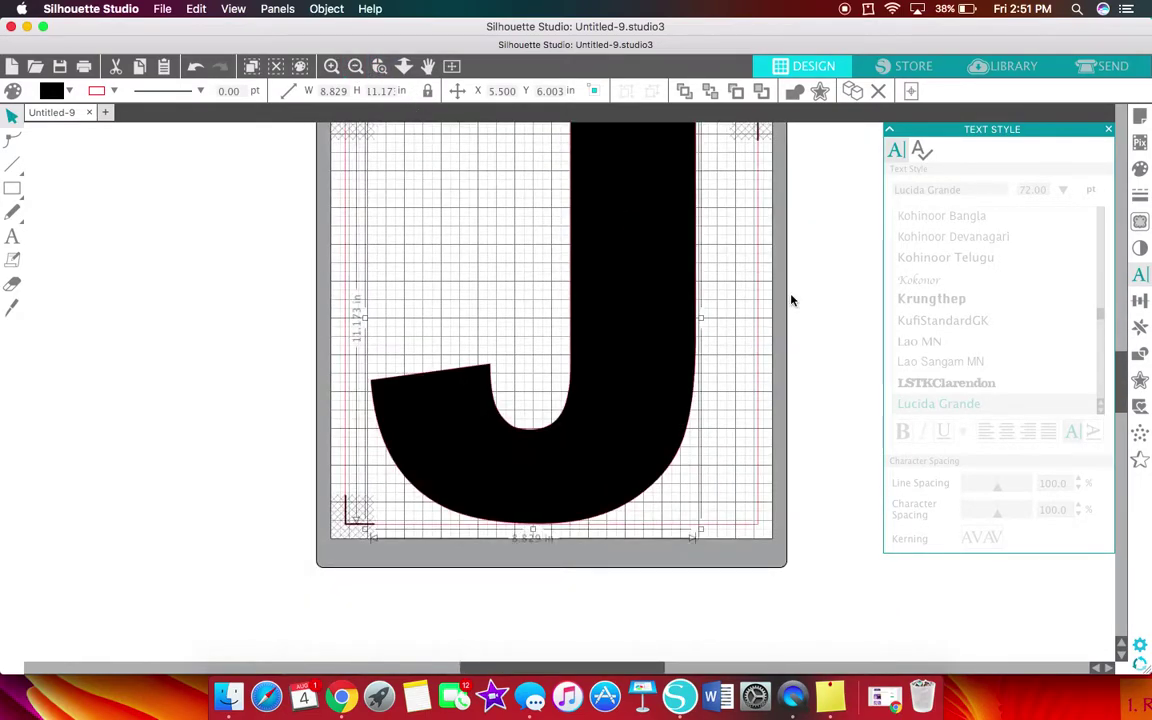
pyautogui.scroll(3, 791, 300)
pyautogui.click(725, 257)
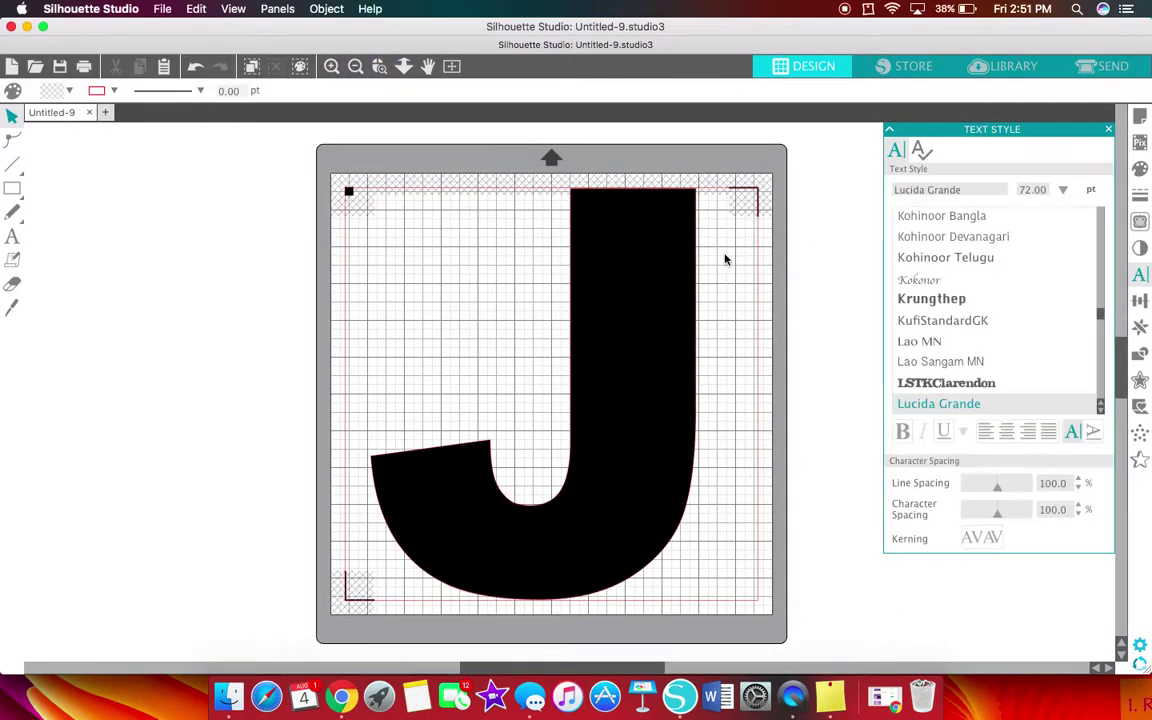
# Open the red diagonal stripe image TCM&FPTFY-LargeStripes-RealRed.png from the Bold Stripes folder in Downloads.
pyautogui.click(633, 253)
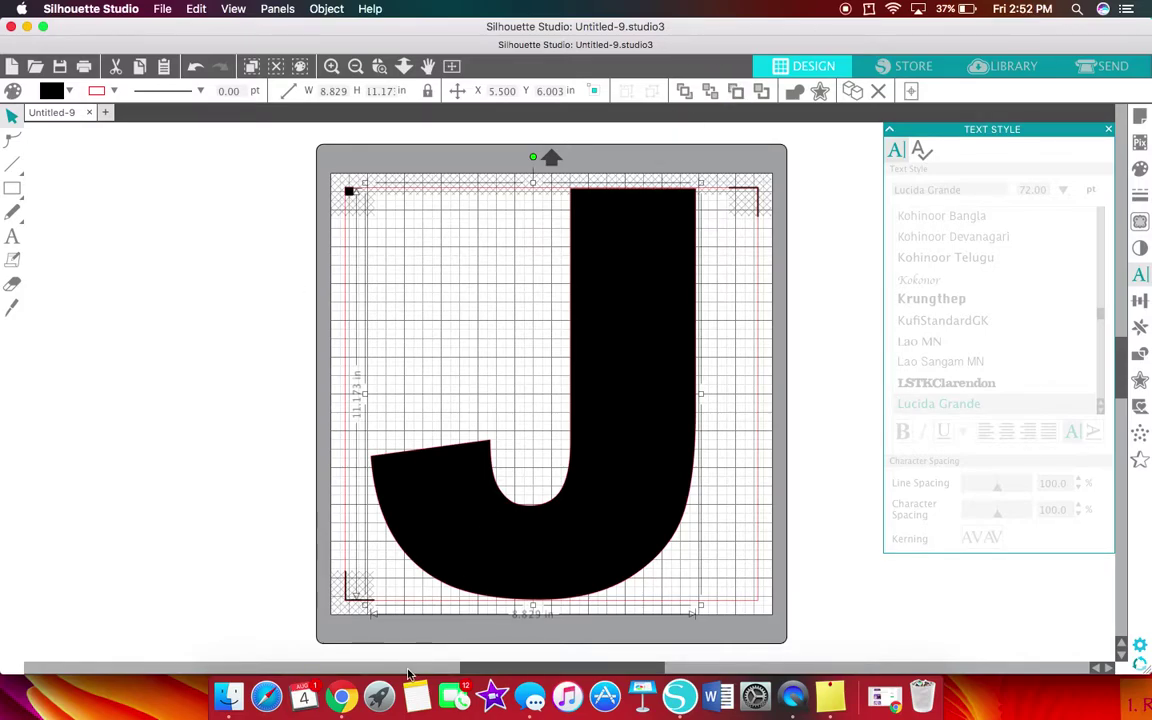
pyautogui.click(37, 66)
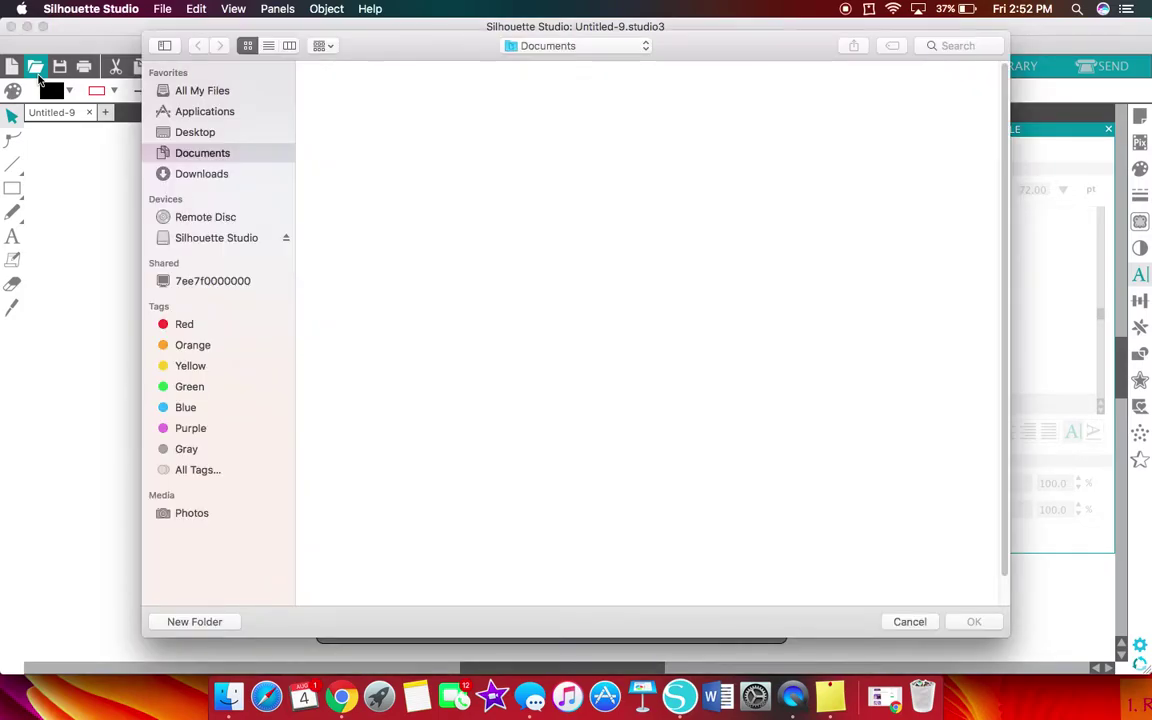
pyautogui.click(214, 174)
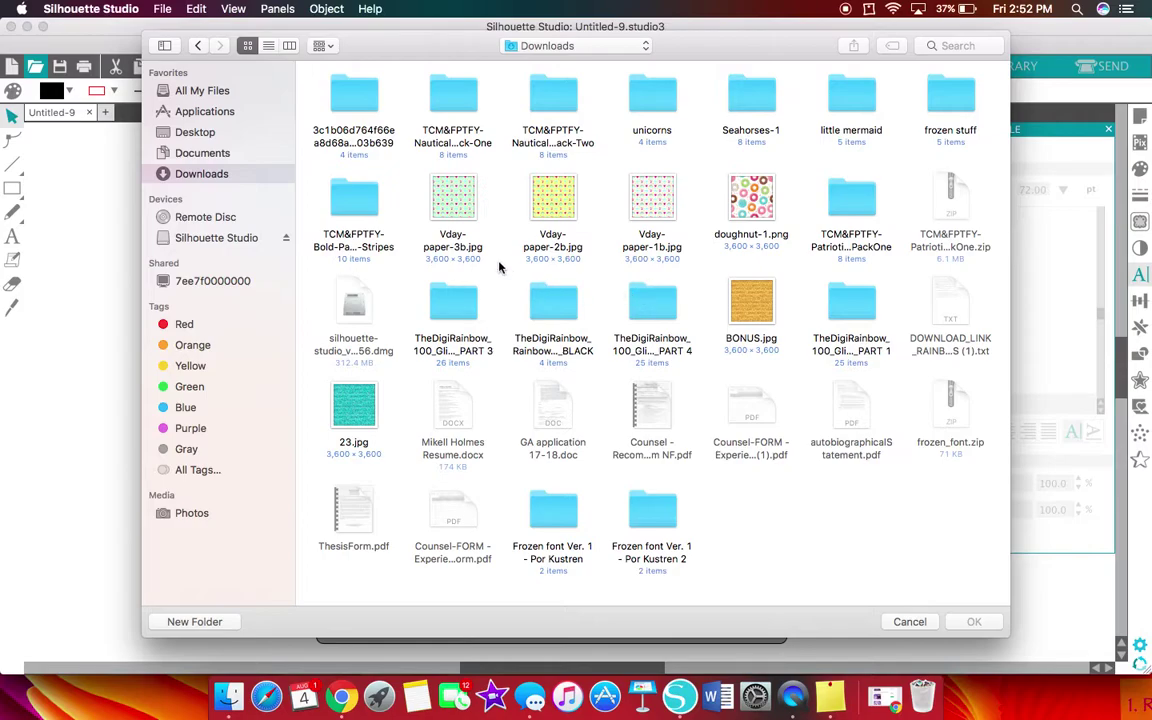
pyautogui.click(354, 204)
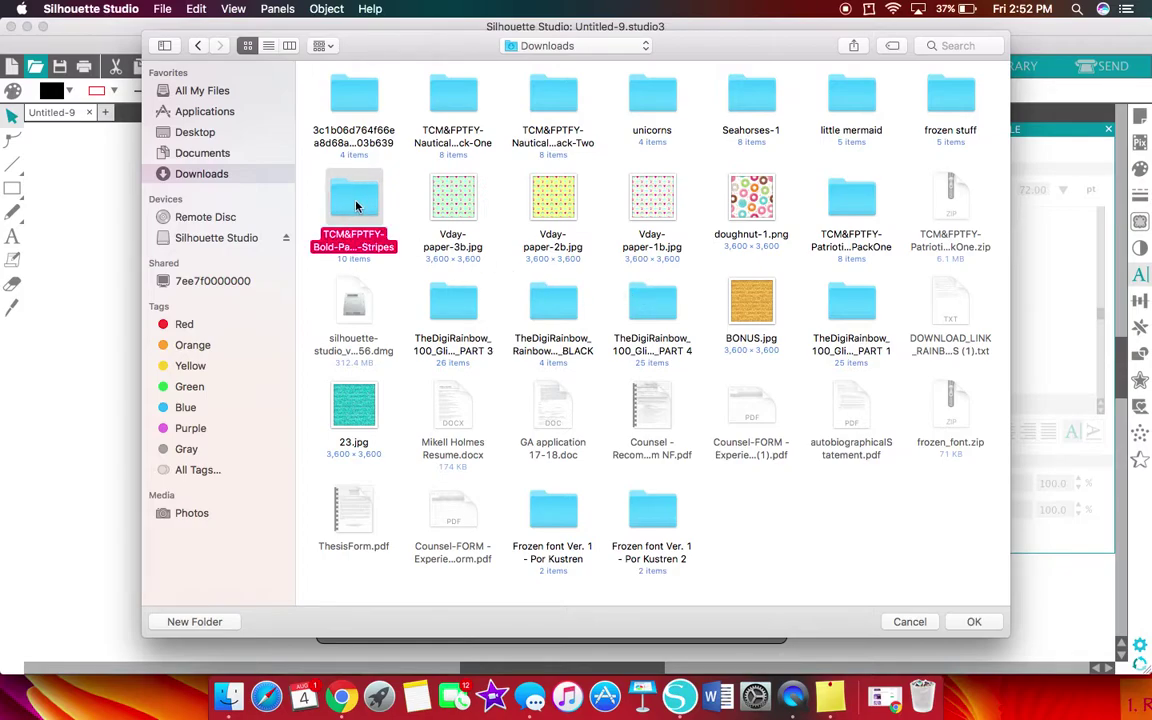
pyautogui.doubleClick(355, 205)
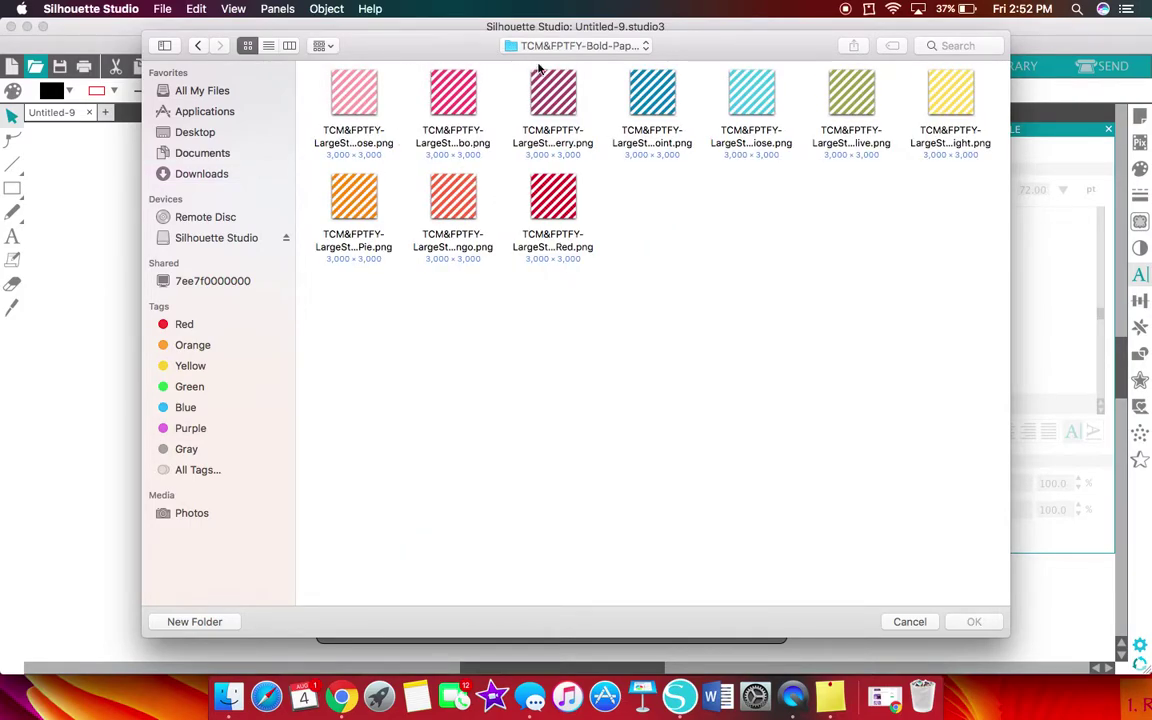
pyautogui.click(558, 200)
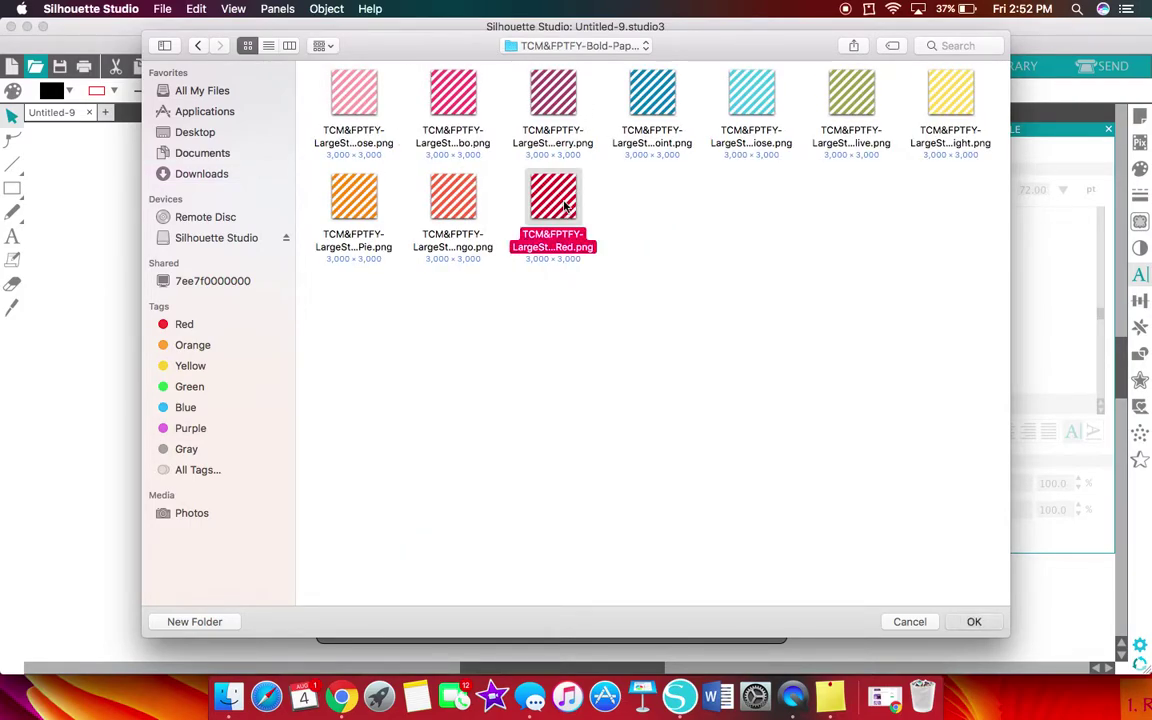
pyautogui.doubleClick(565, 205)
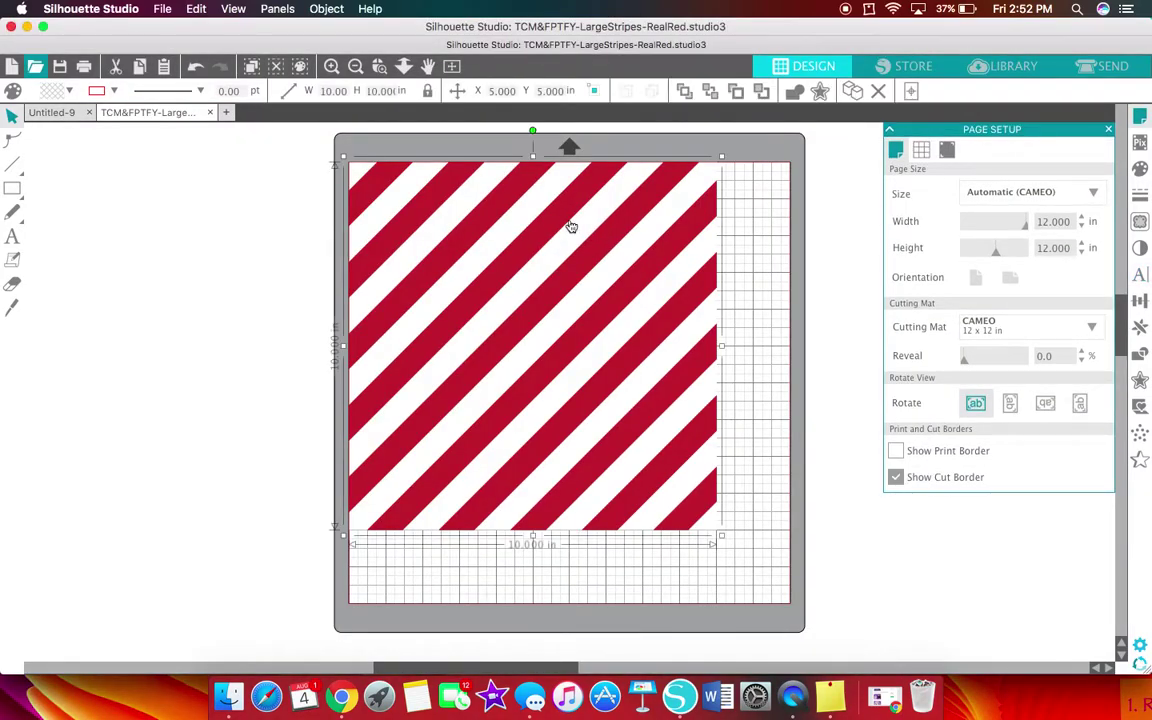
# Copy the red diagonal stripe image and paste it into the Untitled-9 design with the letter J.
pyautogui.rightClick(438, 213)
pyautogui.click(484, 274)
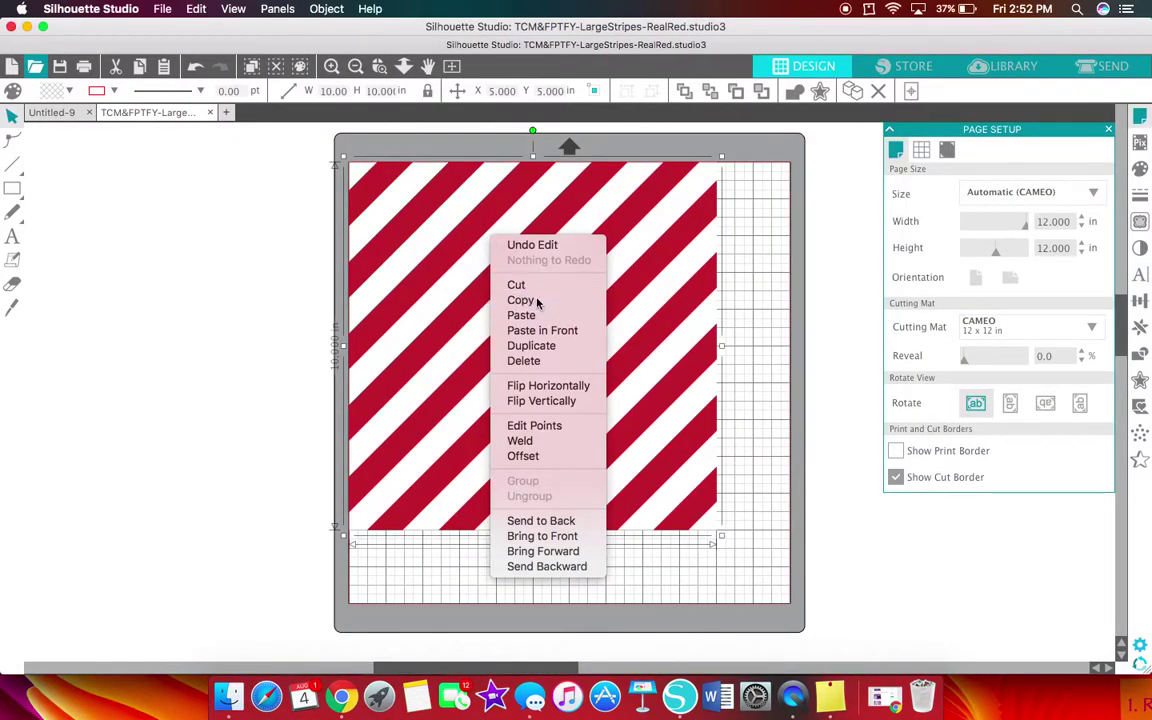
pyautogui.click(55, 113)
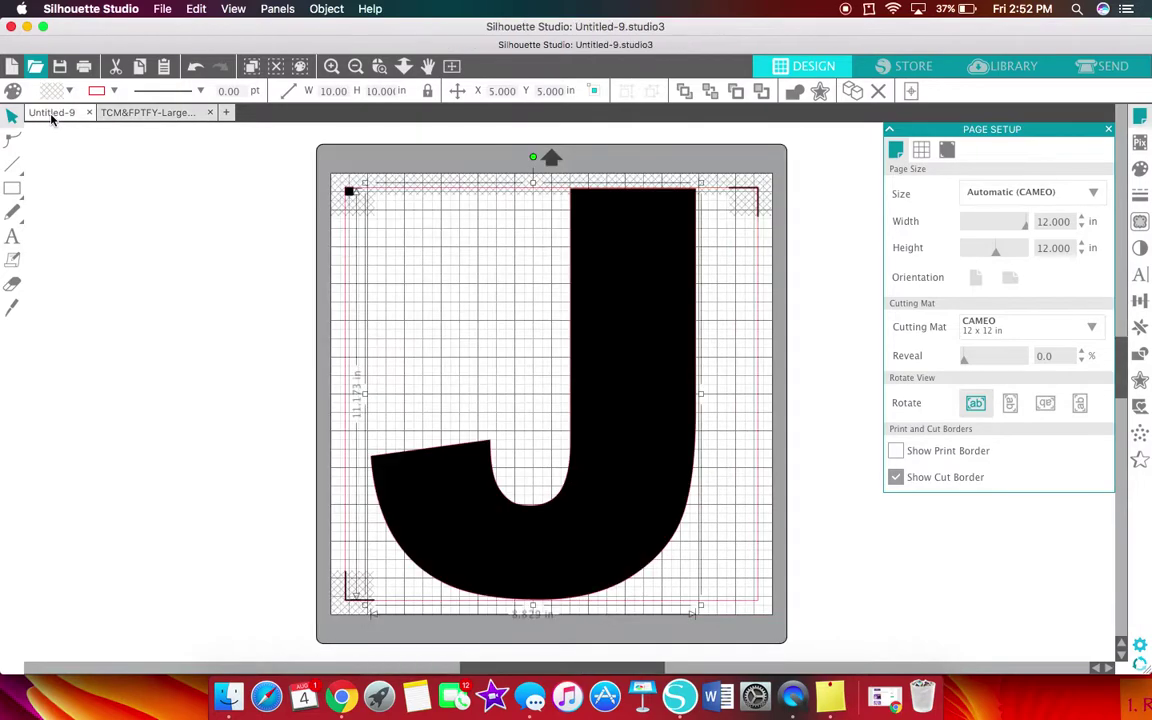
pyautogui.rightClick(184, 326)
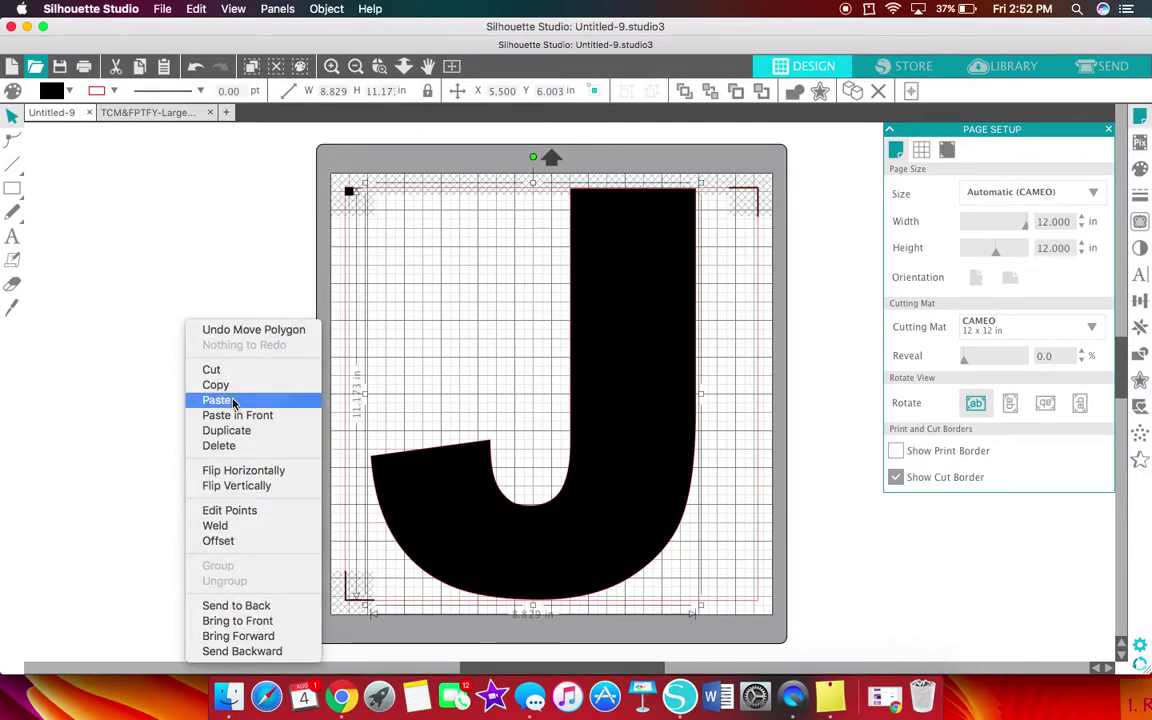
pyautogui.click(220, 400)
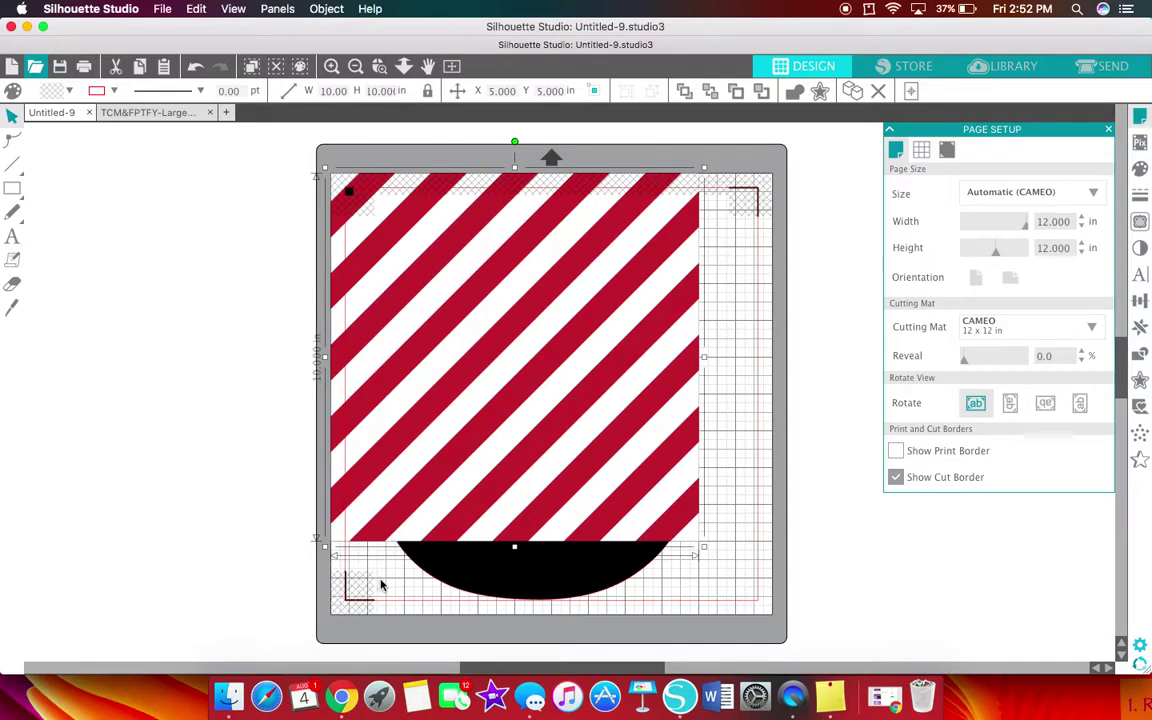
# Shift the stripe image partly off the J and send it to the back, behind the letter.
pyautogui.click(778, 312)
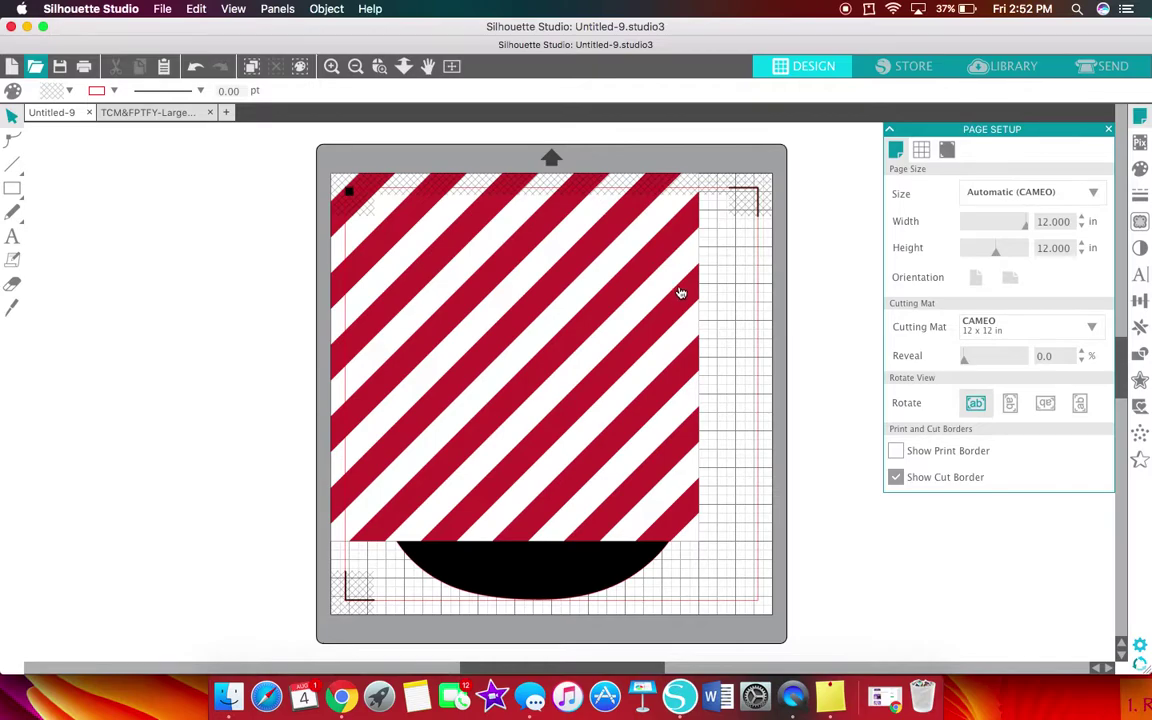
pyautogui.moveTo(670, 290); pyautogui.dragTo(560, 267)
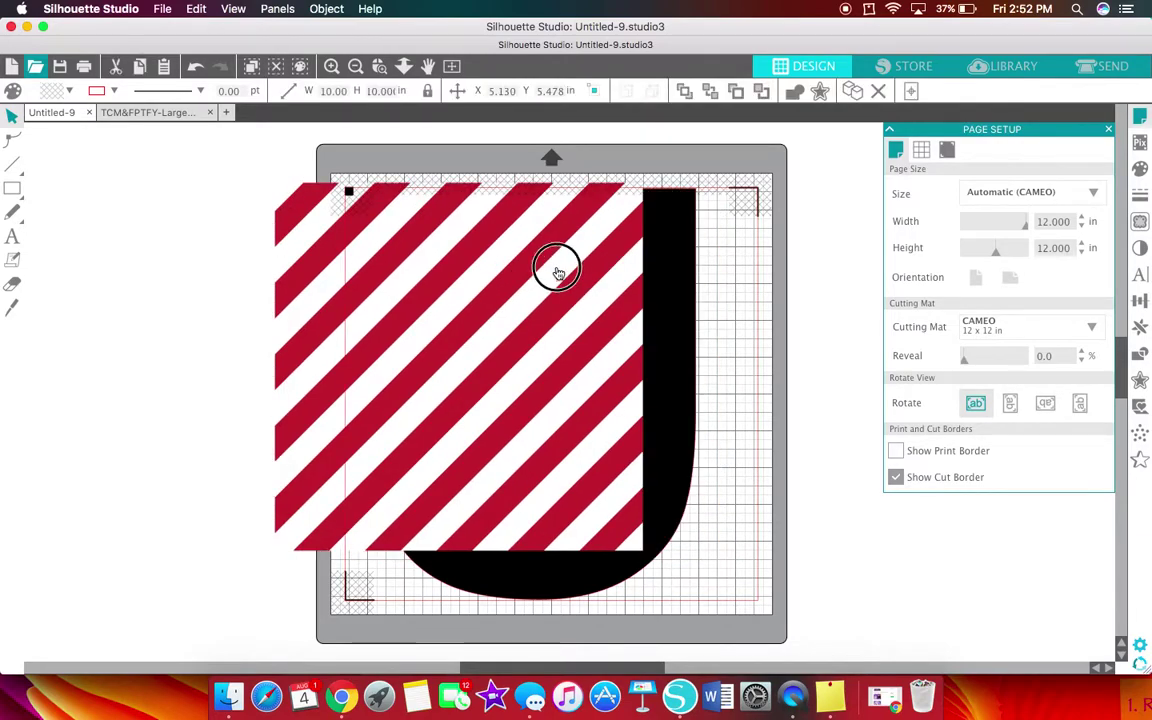
pyautogui.click(710, 245)
pyautogui.click(549, 230)
pyautogui.rightClick(548, 227)
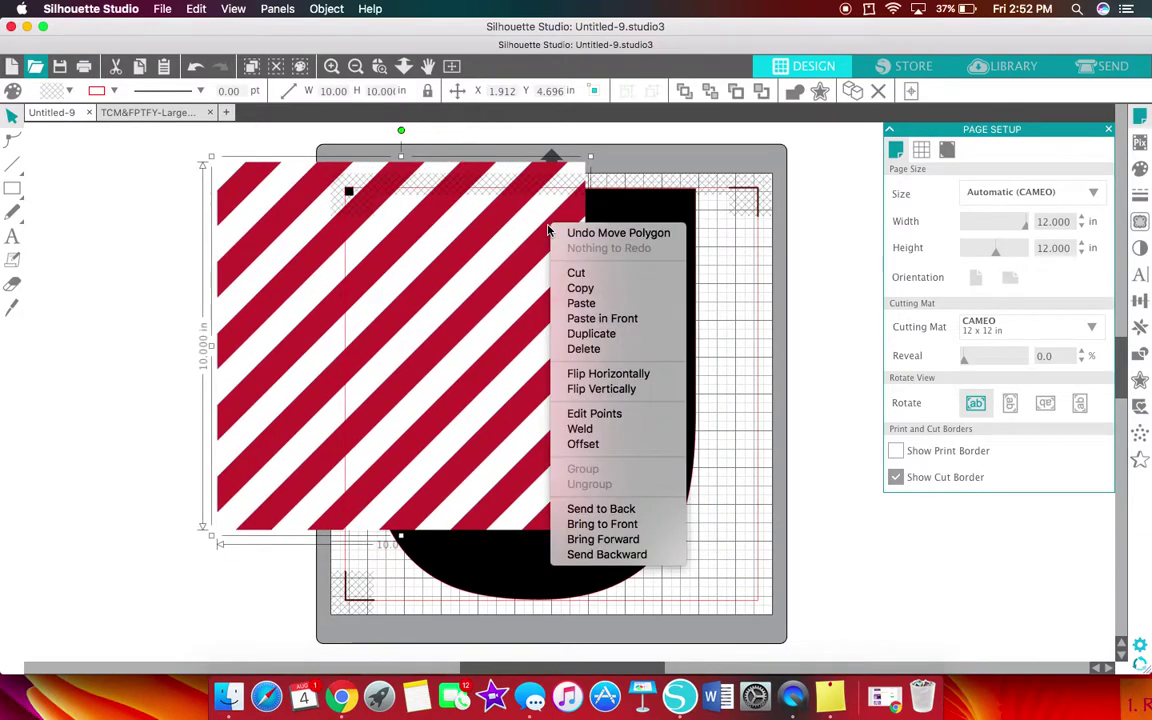
pyautogui.click(600, 509)
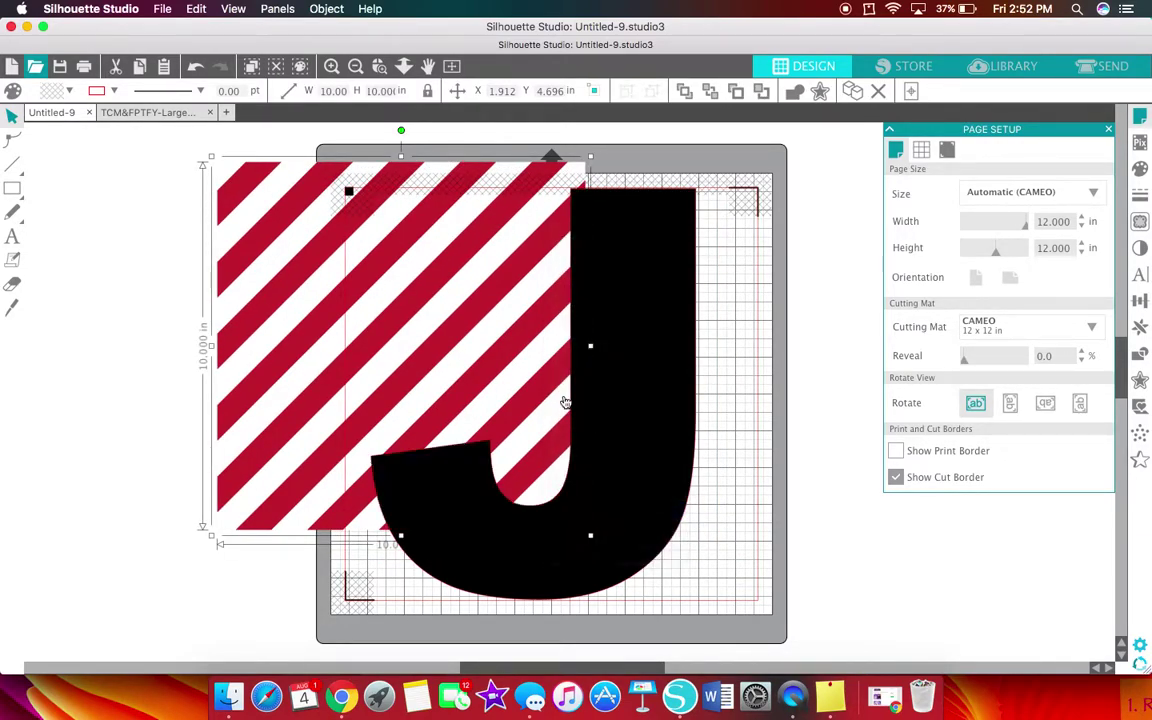
# Move the stripe image under the J and enlarge it to cover the whole letter, about 11.06 in wide by 11.90 in high.
pyautogui.moveTo(517, 377); pyautogui.dragTo(662, 406)
pyautogui.moveTo(736, 187); pyautogui.dragTo(744, 176)
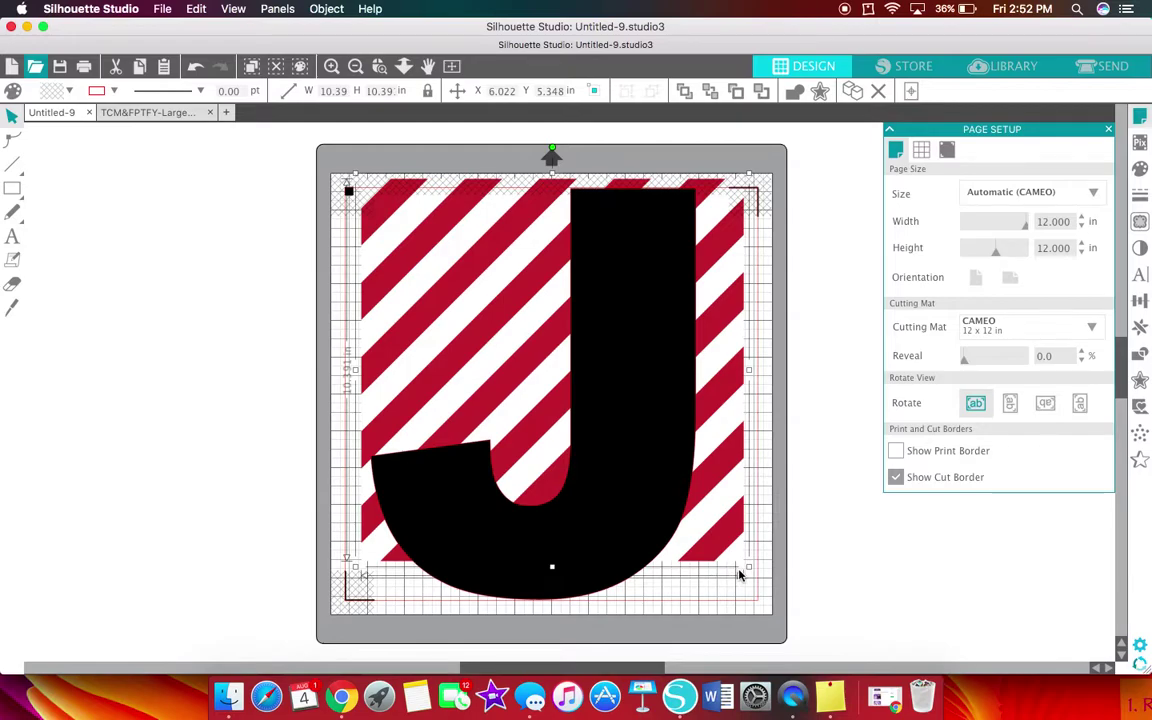
pyautogui.moveTo(749, 568); pyautogui.dragTo(773, 600)
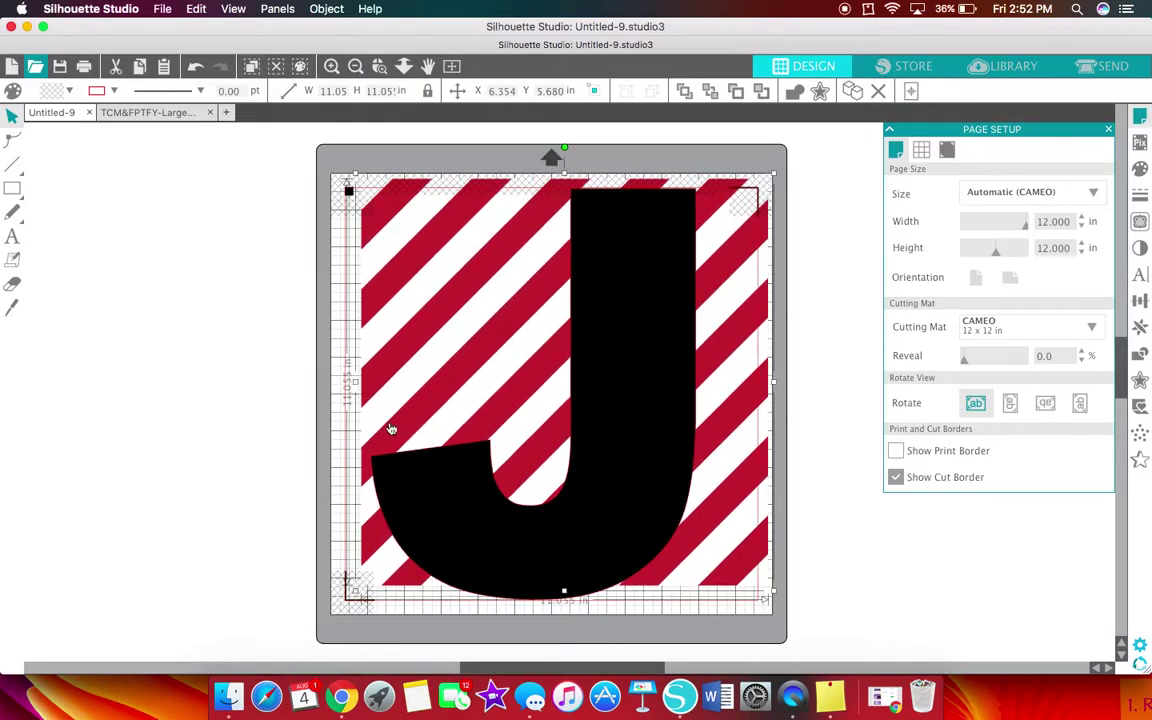
pyautogui.moveTo(565, 594); pyautogui.dragTo(563, 625)
pyautogui.moveTo(485, 337)
pyautogui.mouseDown()
pyautogui.moveTo(473, 327)
pyautogui.moveTo(482, 340)
pyautogui.mouseUp()
# Crop the stripe image to the shape of the letter J.
pyautogui.moveTo(545, 158); pyautogui.dragTo(665, 517)
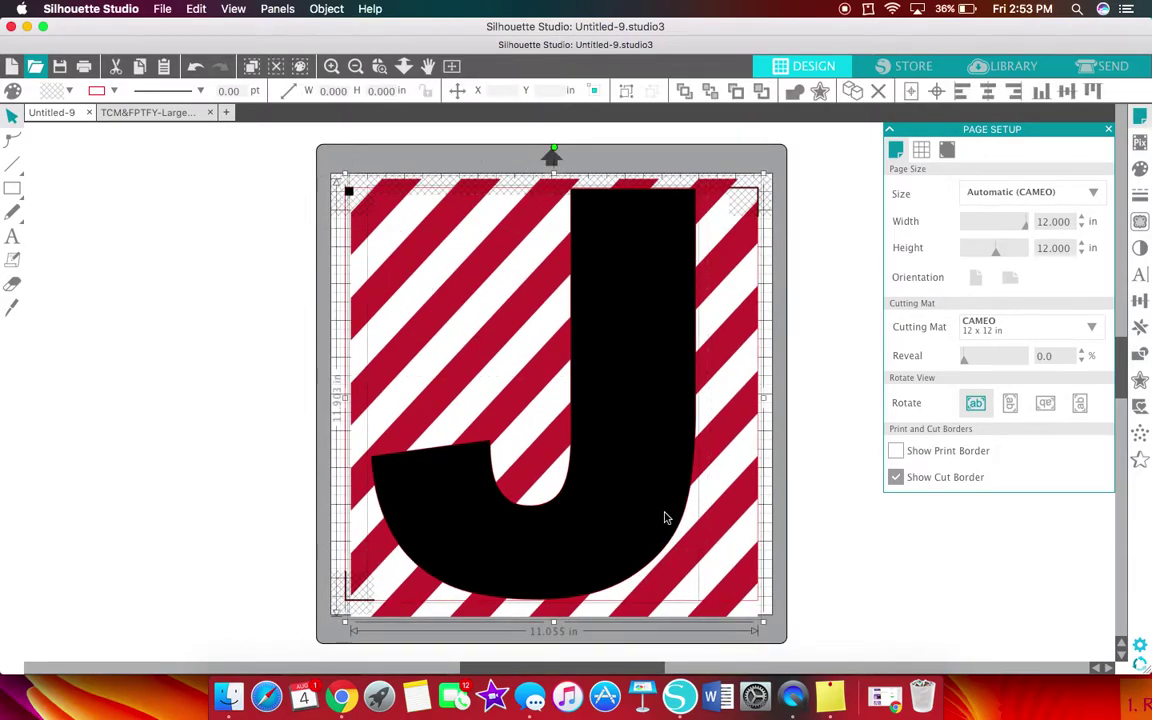
pyautogui.click(326, 8)
pyautogui.moveTo(448, 107)
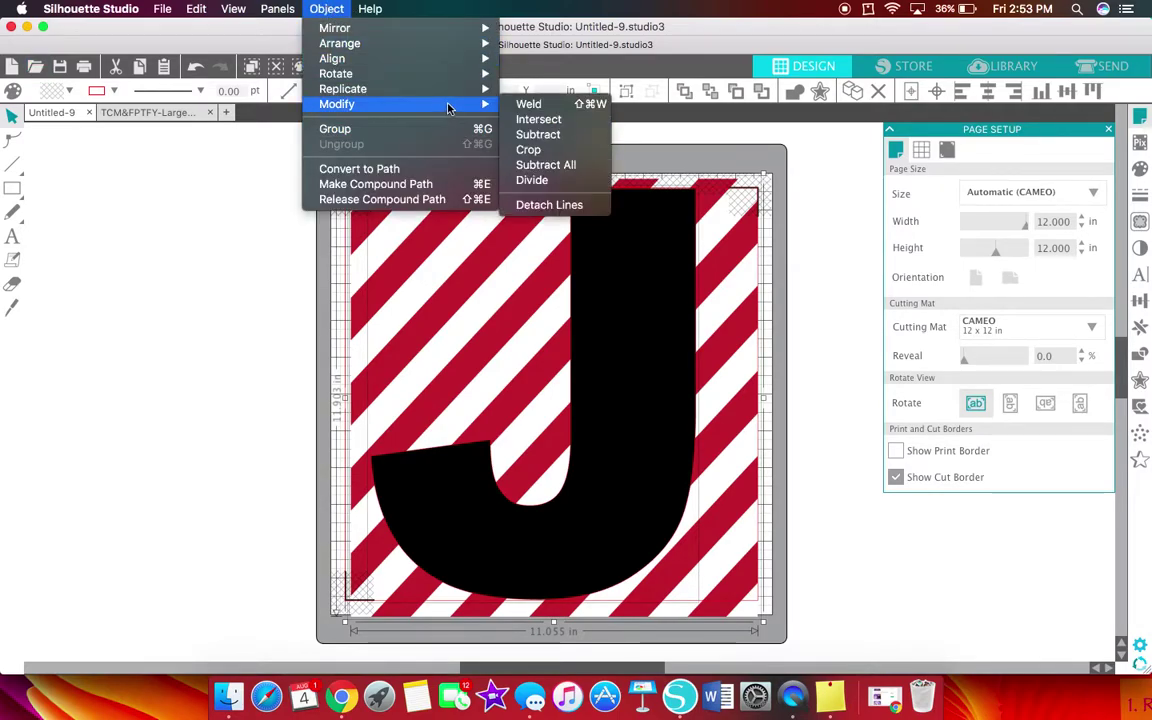
pyautogui.click(522, 149)
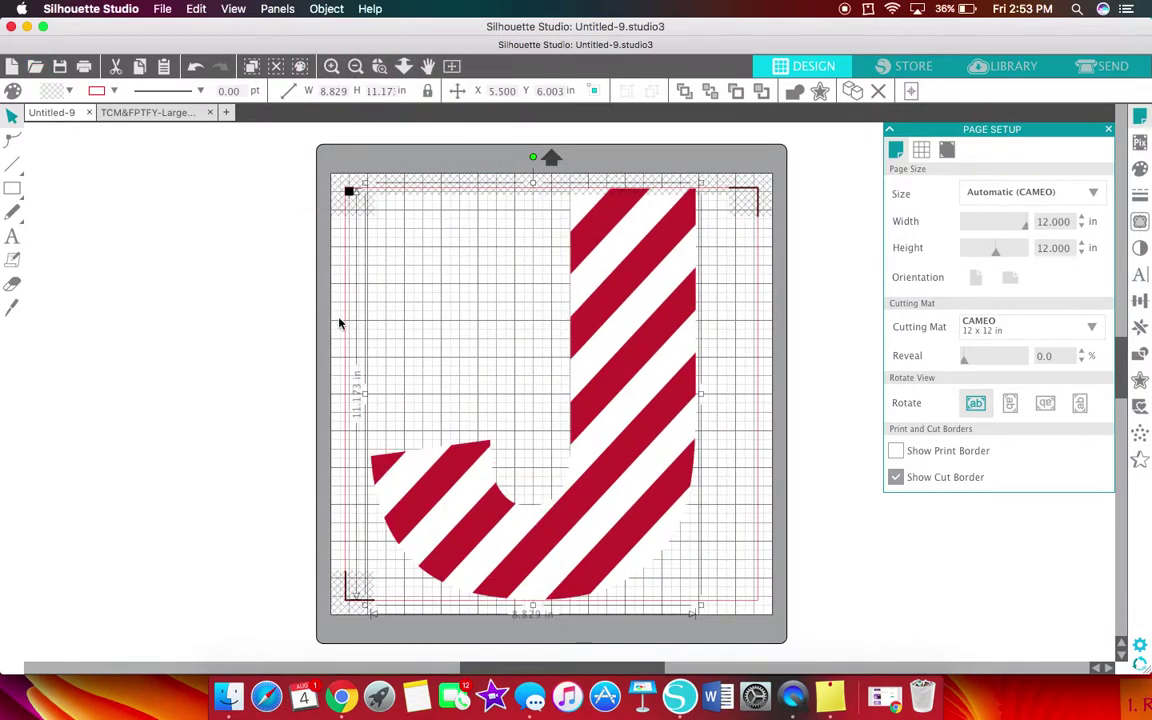
pyautogui.click(226, 298)
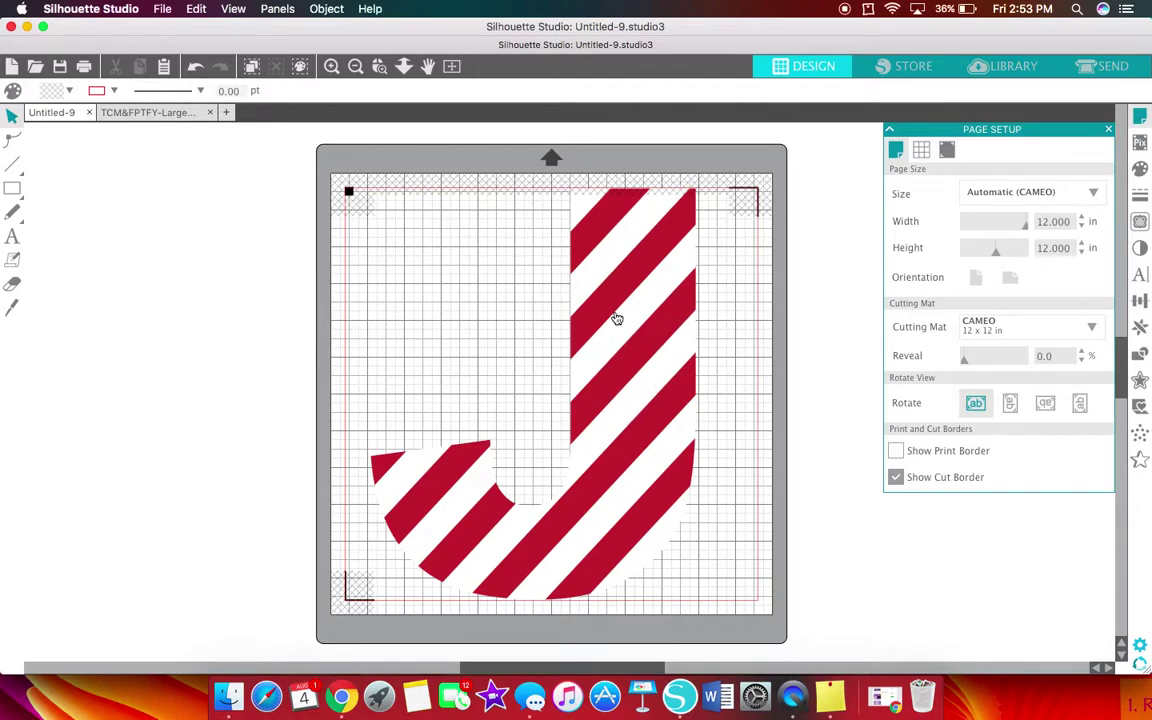
# Move the striped J off the cutting mat into the empty area beside it.
pyautogui.click(666, 365)
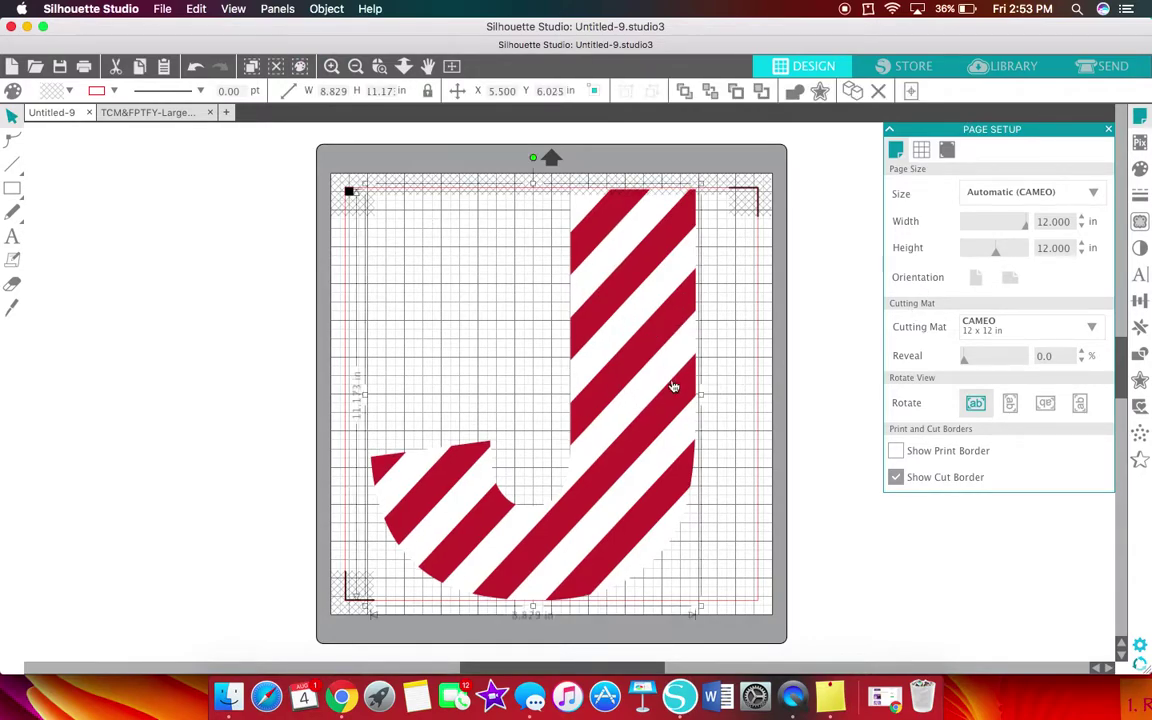
pyautogui.moveTo(648, 399); pyautogui.dragTo(257, 429)
pyautogui.click(420, 372)
# Add the letter A as text on the empty mat and set its font to Arial Black.
pyautogui.click(12, 236)
pyautogui.click(656, 305)
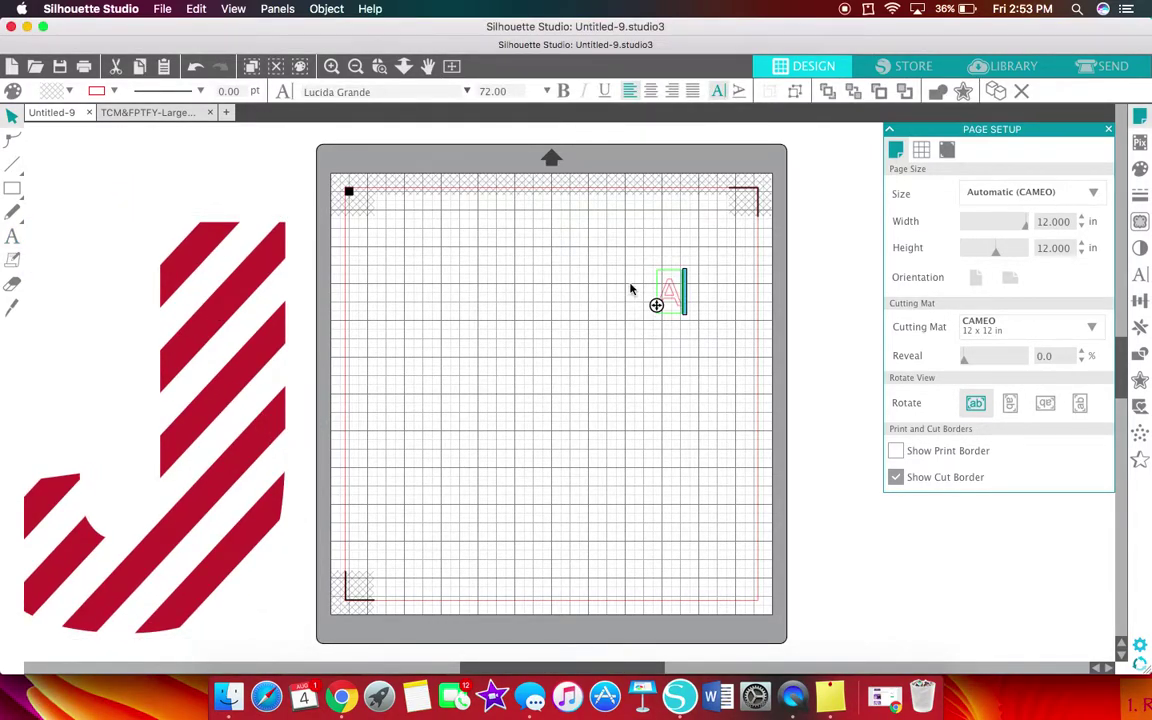
pyautogui.click(1140, 274)
pyautogui.click(973, 190)
pyautogui.write('ariel')
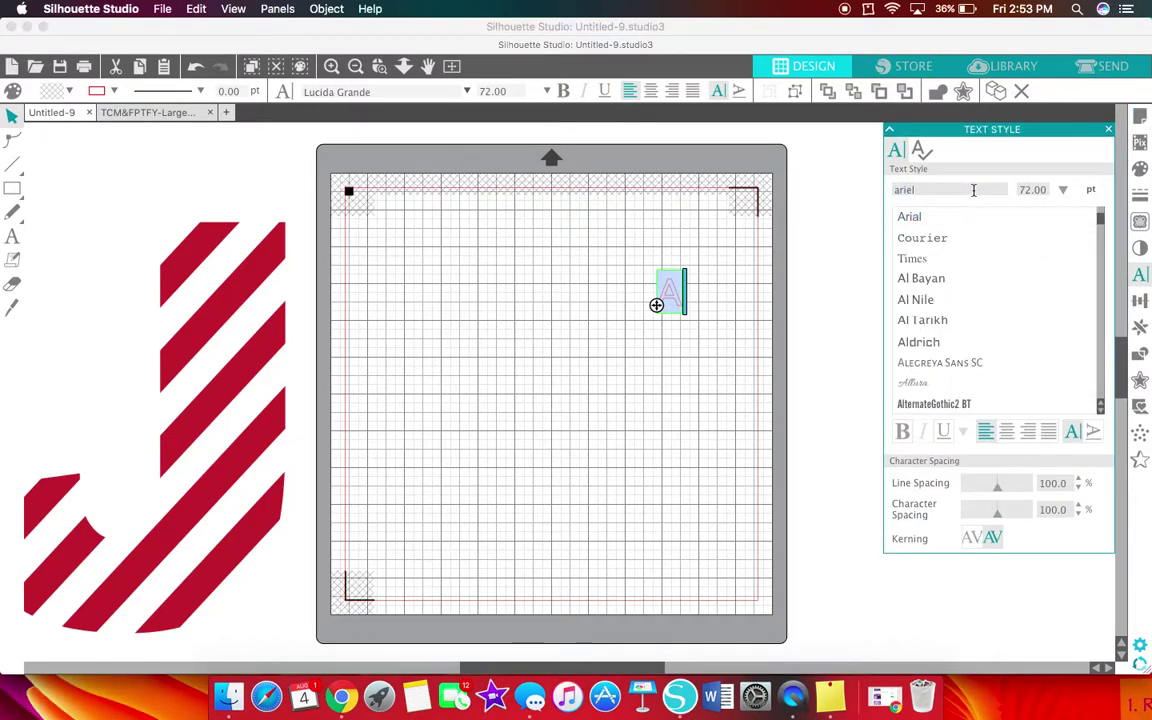
pyautogui.moveTo(1101, 410); pyautogui.dragTo(1101, 410)
pyautogui.click(940, 370)
pyautogui.click(680, 291)
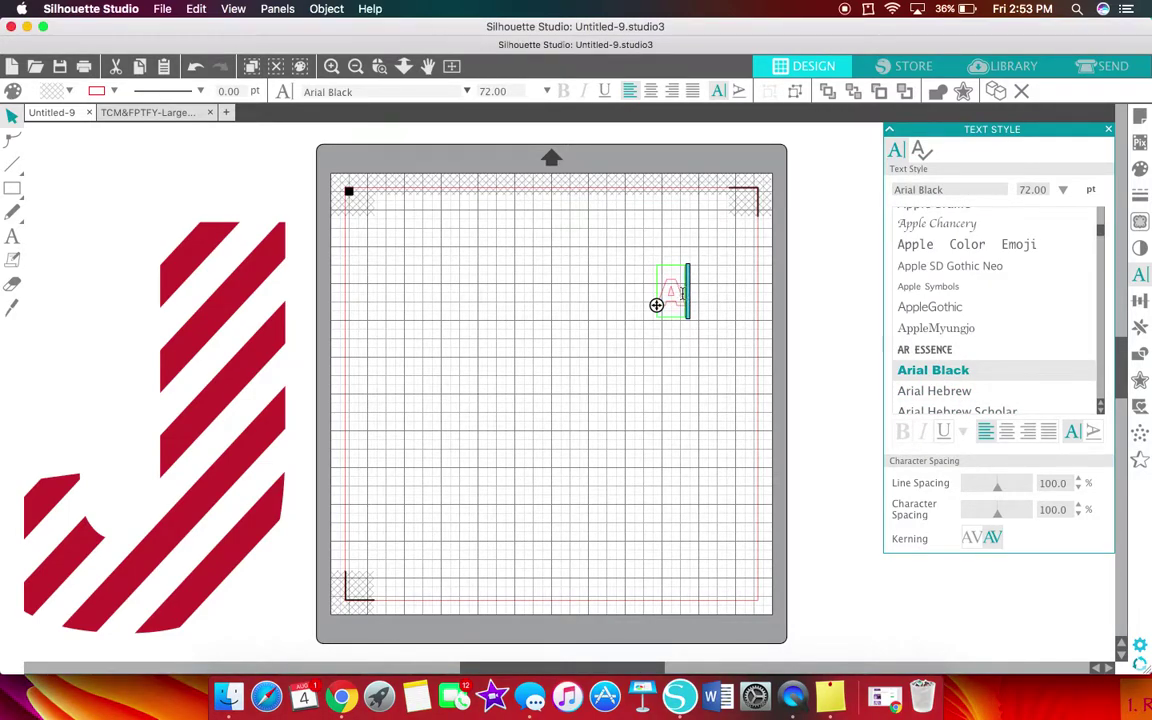
# Fill the A with black and enlarge it to about 2.05 in wide near the middle of the mat.
pyautogui.doubleClick(680, 291)
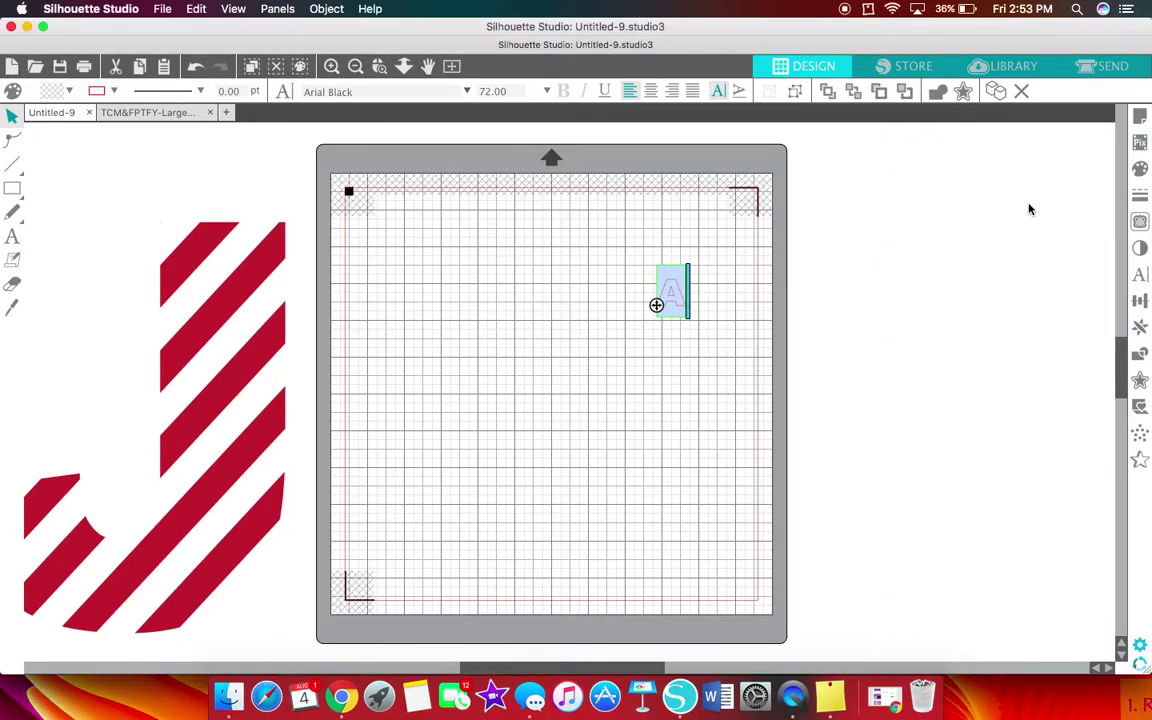
pyautogui.click(1139, 169)
pyautogui.click(1001, 207)
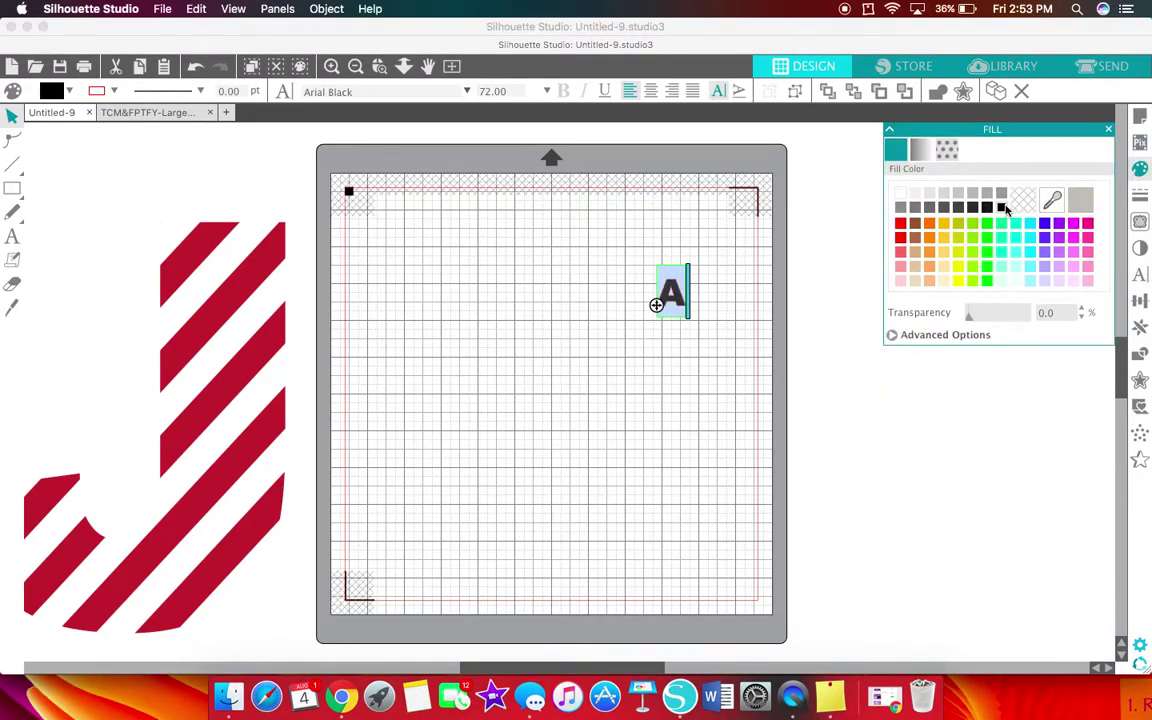
pyautogui.click(709, 303)
pyautogui.moveTo(688, 298); pyautogui.dragTo(584, 438)
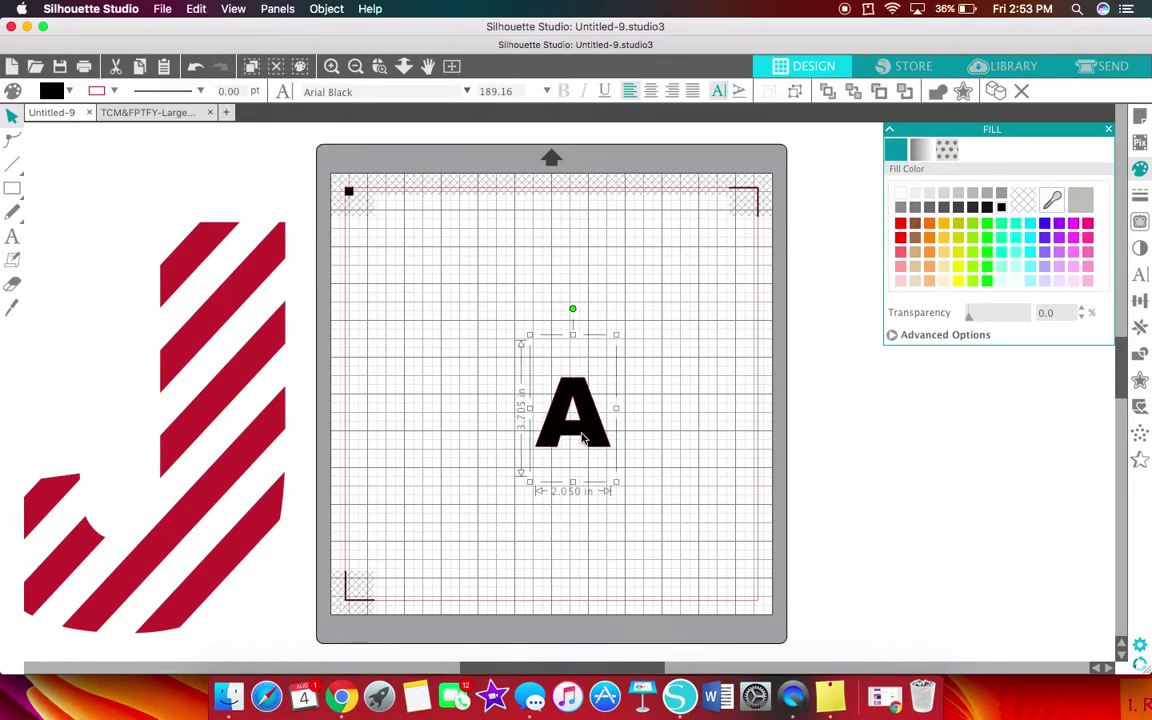
# Turn the letter A into a compound path and position it at the centre of the mat.
pyautogui.rightClick(585, 421)
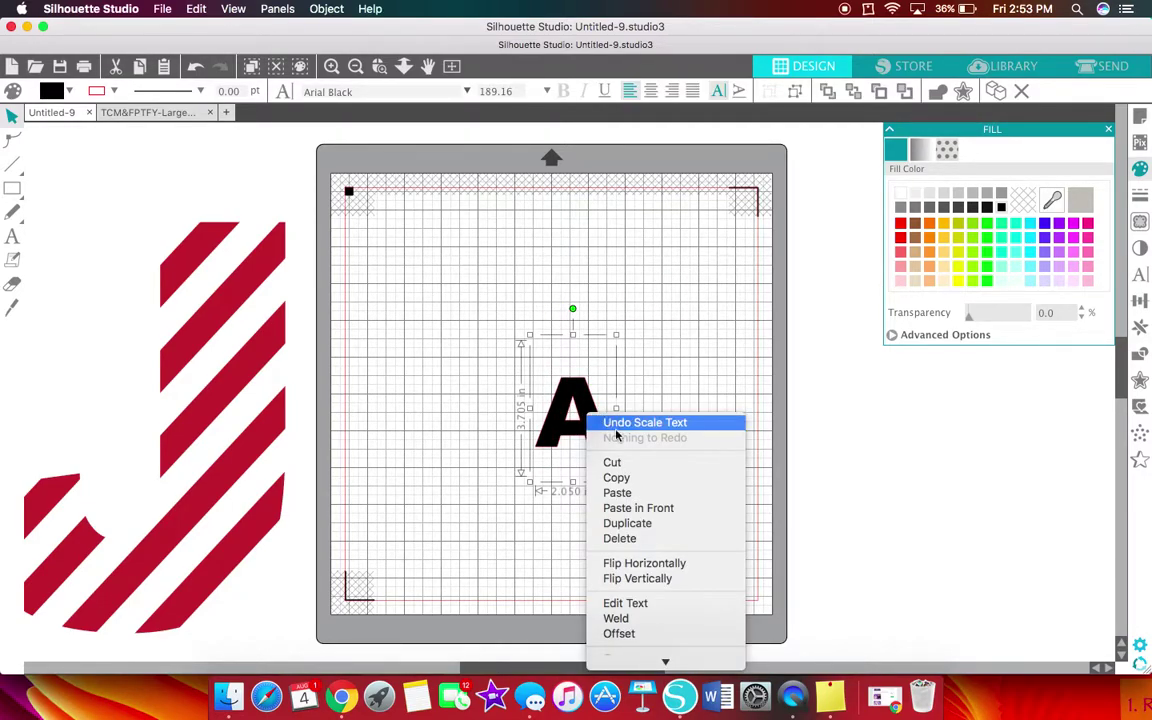
pyautogui.moveTo(665, 660)
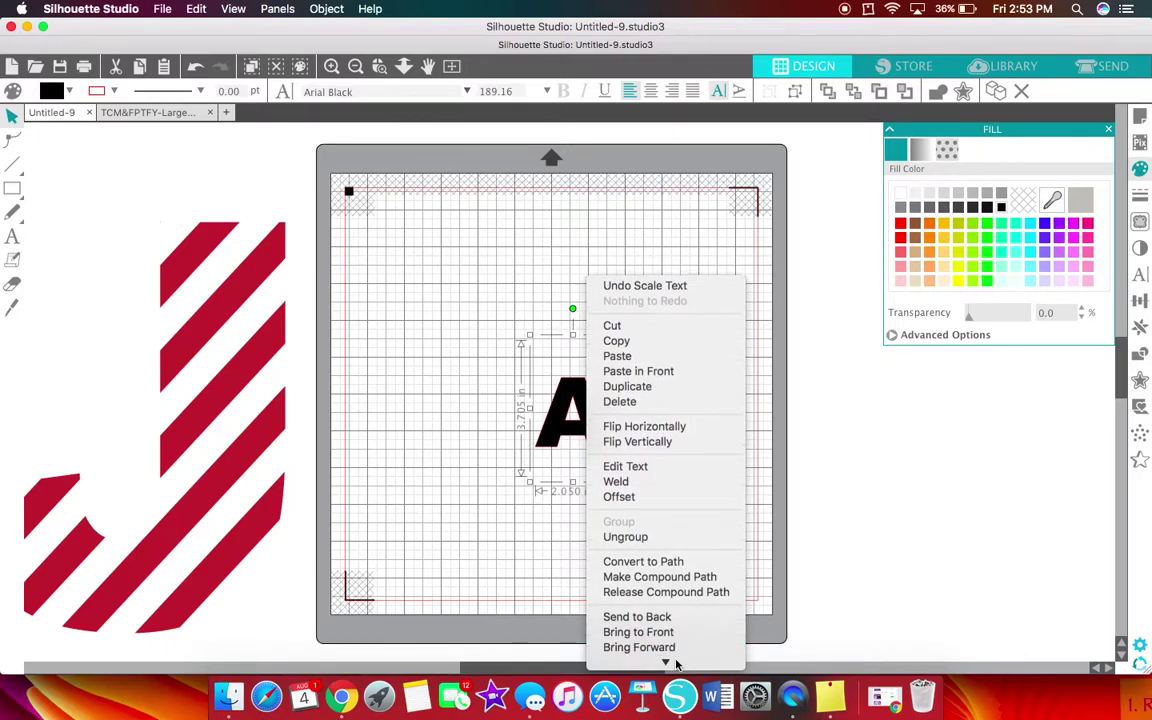
pyautogui.click(671, 576)
pyautogui.moveTo(585, 421); pyautogui.dragTo(563, 411)
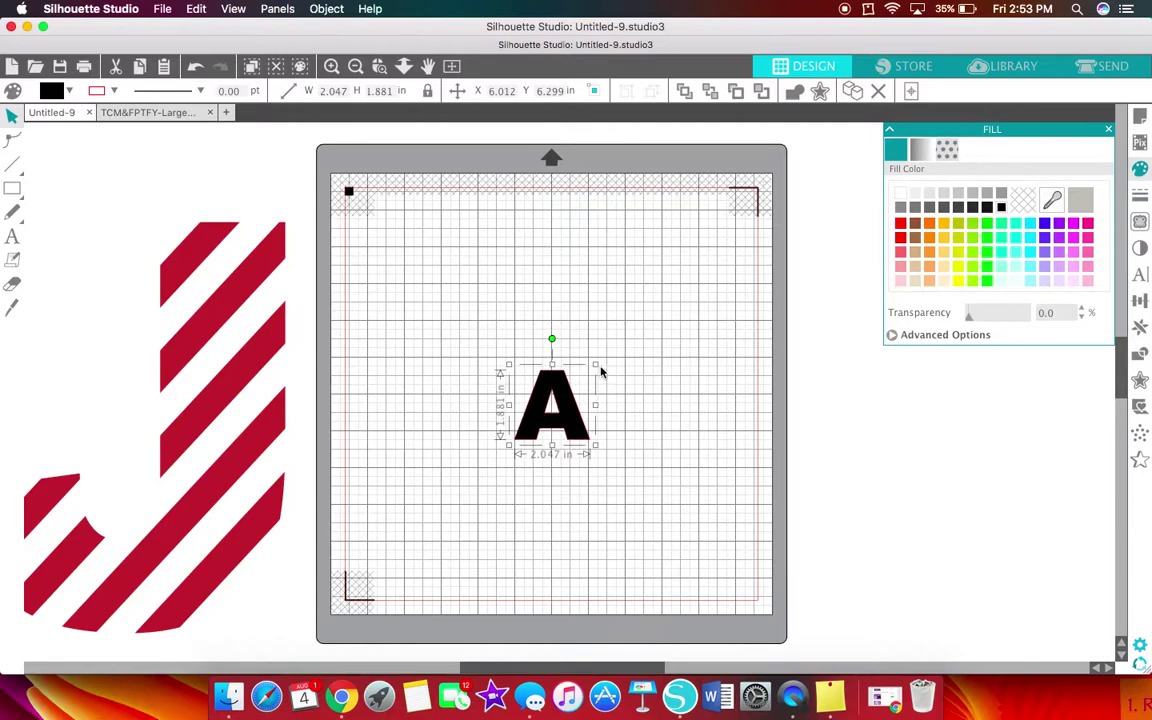
# Scale the A up proportionally to about 9.62 in wide by 8.84 in high and centre it across the mat.
pyautogui.moveTo(597, 364); pyautogui.dragTo(745, 222)
pyautogui.moveTo(676, 411); pyautogui.dragTo(612, 425)
pyautogui.moveTo(684, 477); pyautogui.dragTo(701, 512)
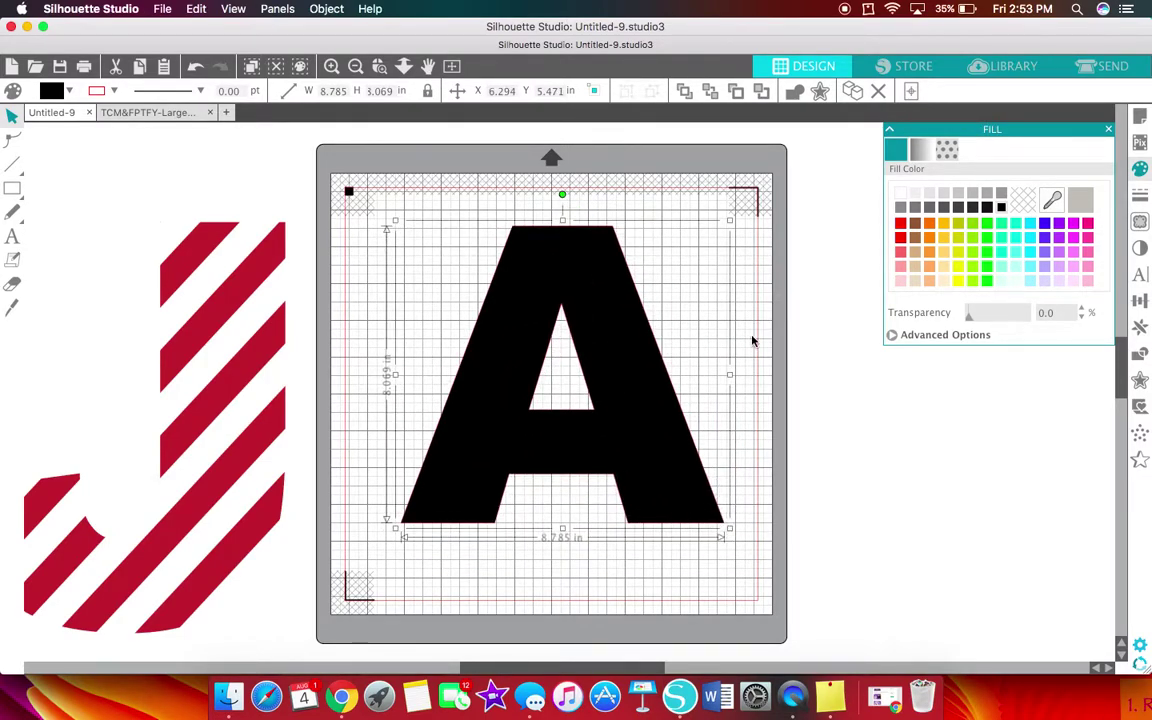
pyautogui.moveTo(729, 219); pyautogui.dragTo(759, 190)
pyautogui.moveTo(706, 495); pyautogui.dragTo(684, 496)
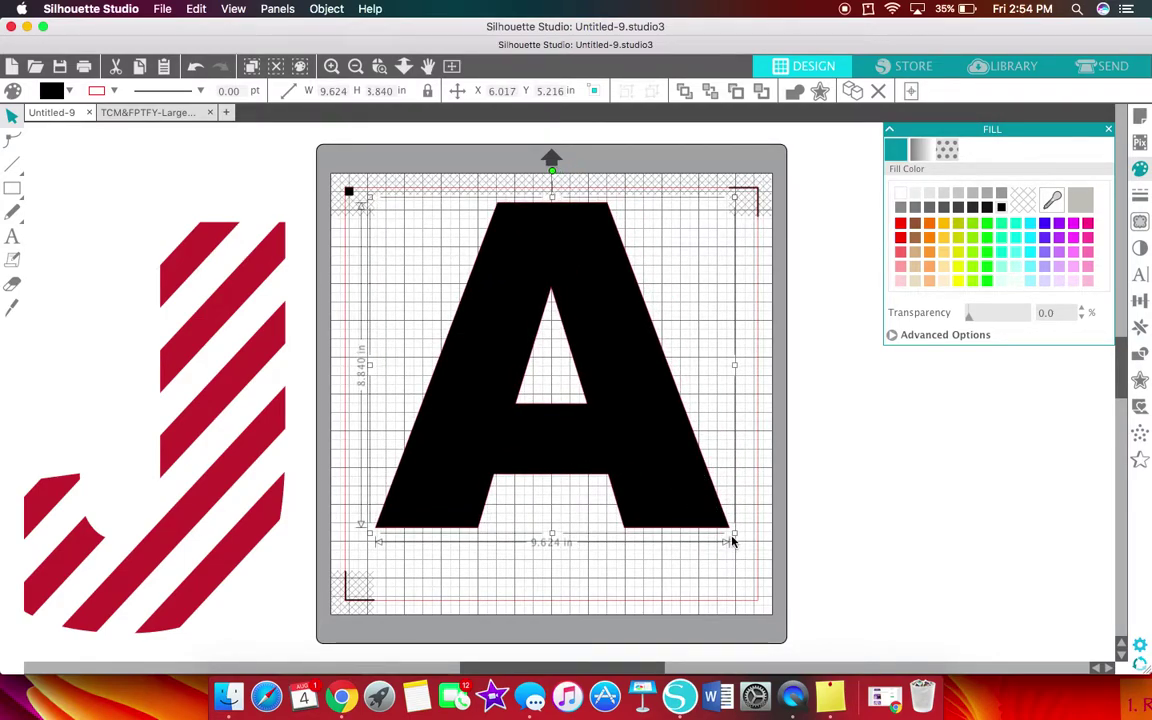
# Enlarge the A further to about 11.66 in wide by 10.71 in high, aligning its top near the upper cut border.
pyautogui.moveTo(735, 537); pyautogui.dragTo(780, 590)
pyautogui.click(699, 542)
pyautogui.moveTo(699, 542); pyautogui.dragTo(689, 545)
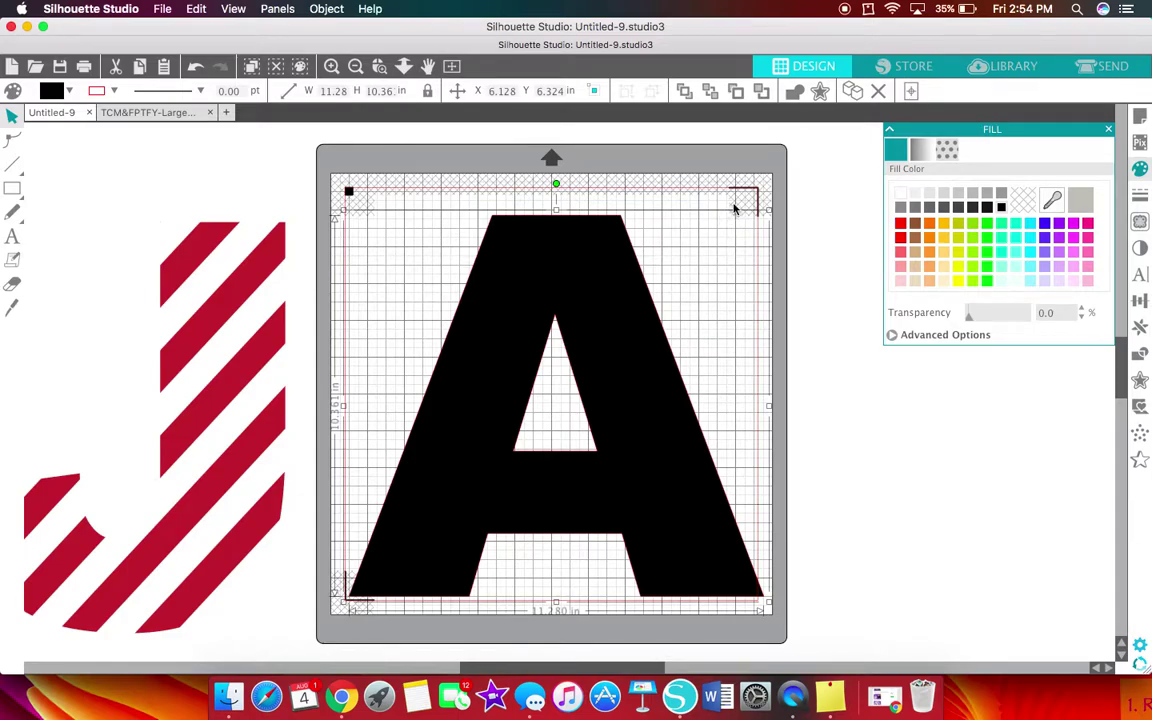
pyautogui.moveTo(773, 211); pyautogui.dragTo(781, 193)
pyautogui.moveTo(676, 437)
pyautogui.mouseDown()
pyautogui.moveTo(669, 443)
pyautogui.moveTo(672, 429)
pyautogui.mouseUp()
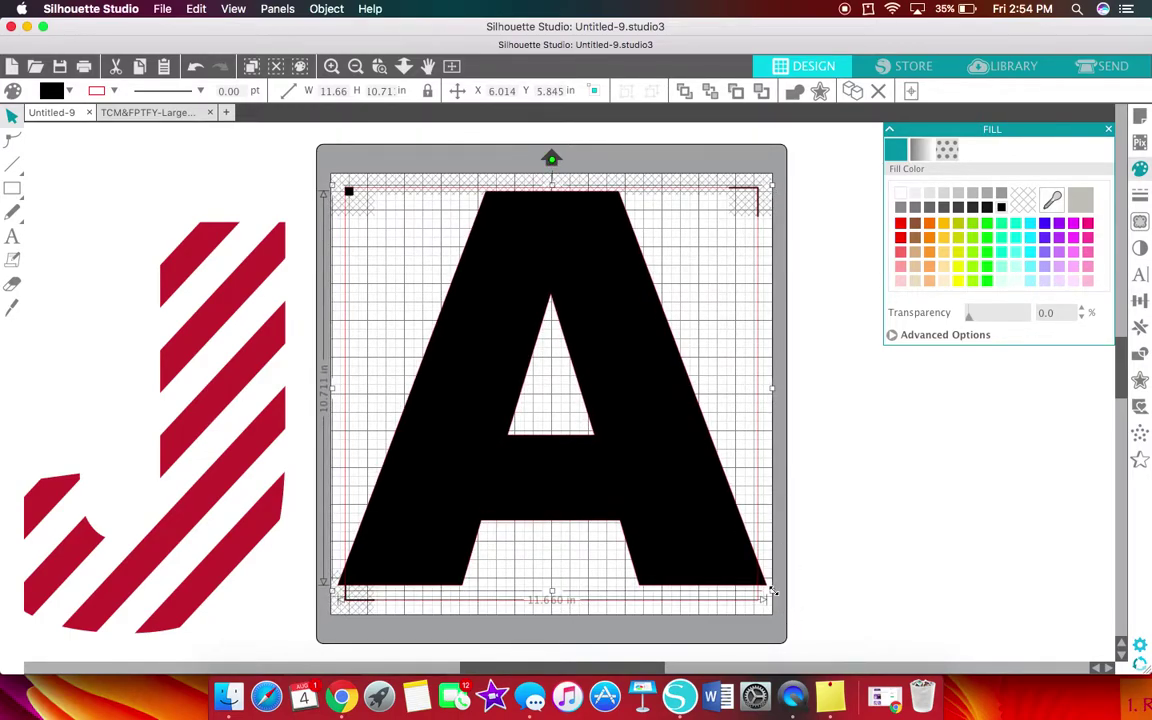
# Shrink the A to about 11.18 in wide by 10.27 in high and set its feet on the lower cut border.
pyautogui.click(331, 66)
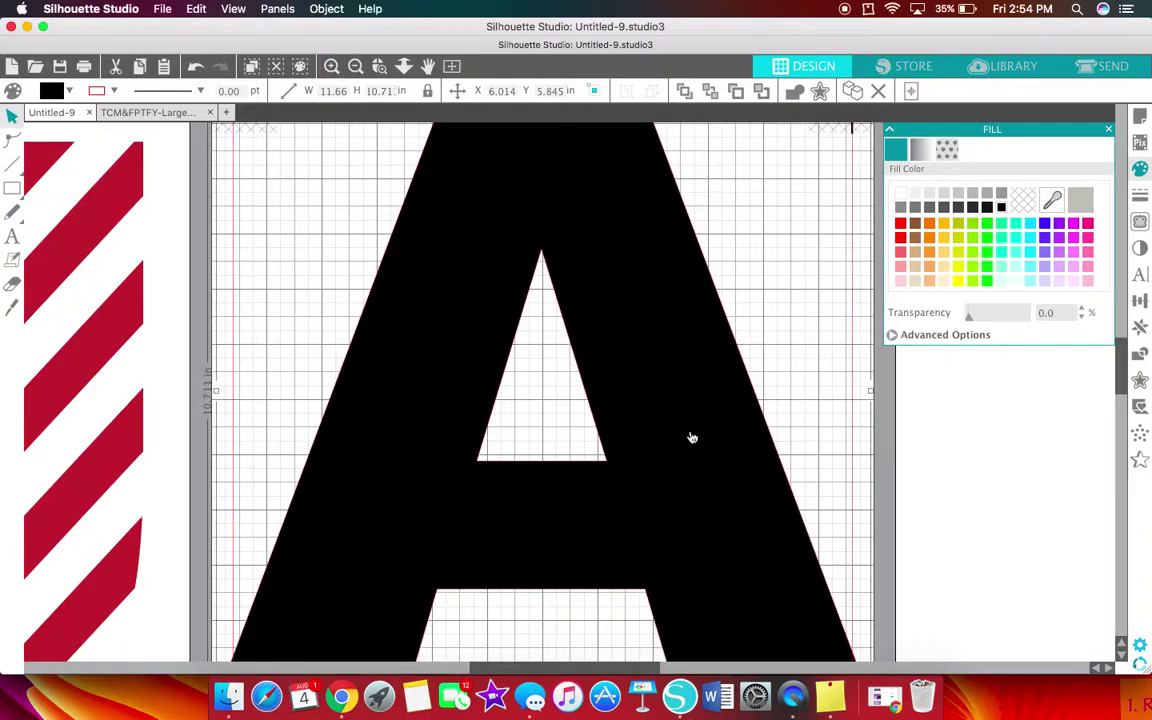
pyautogui.scroll(-5, 761, 507)
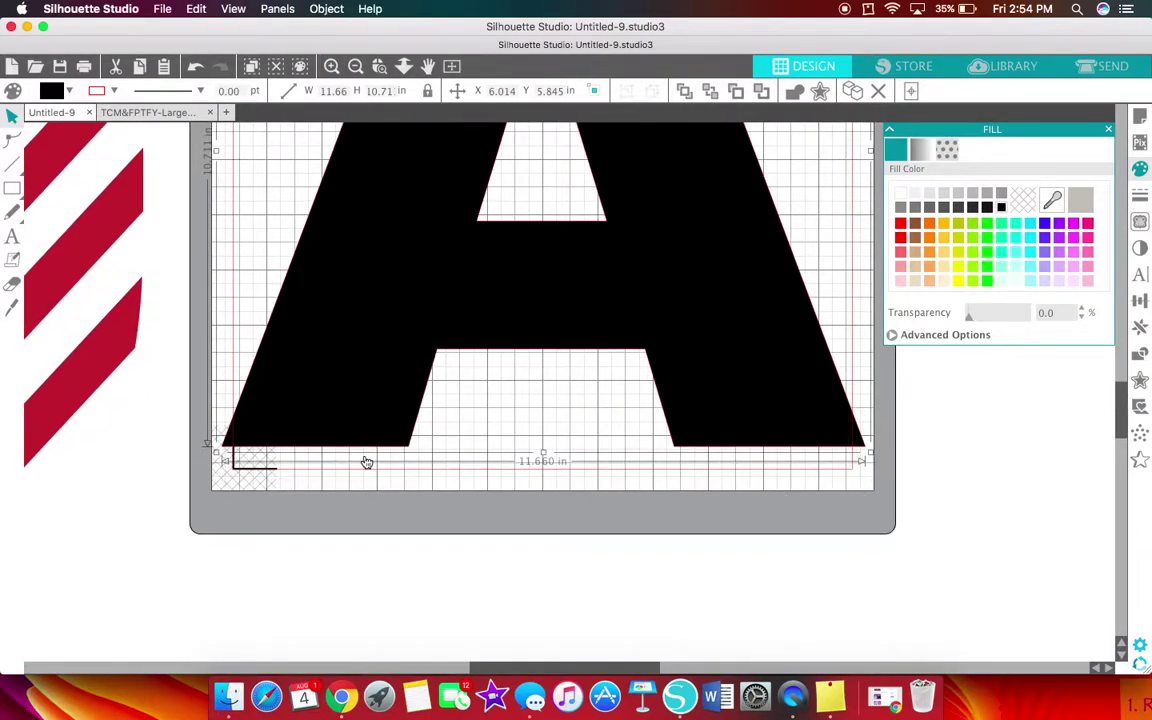
pyautogui.moveTo(868, 455); pyautogui.dragTo(854, 443)
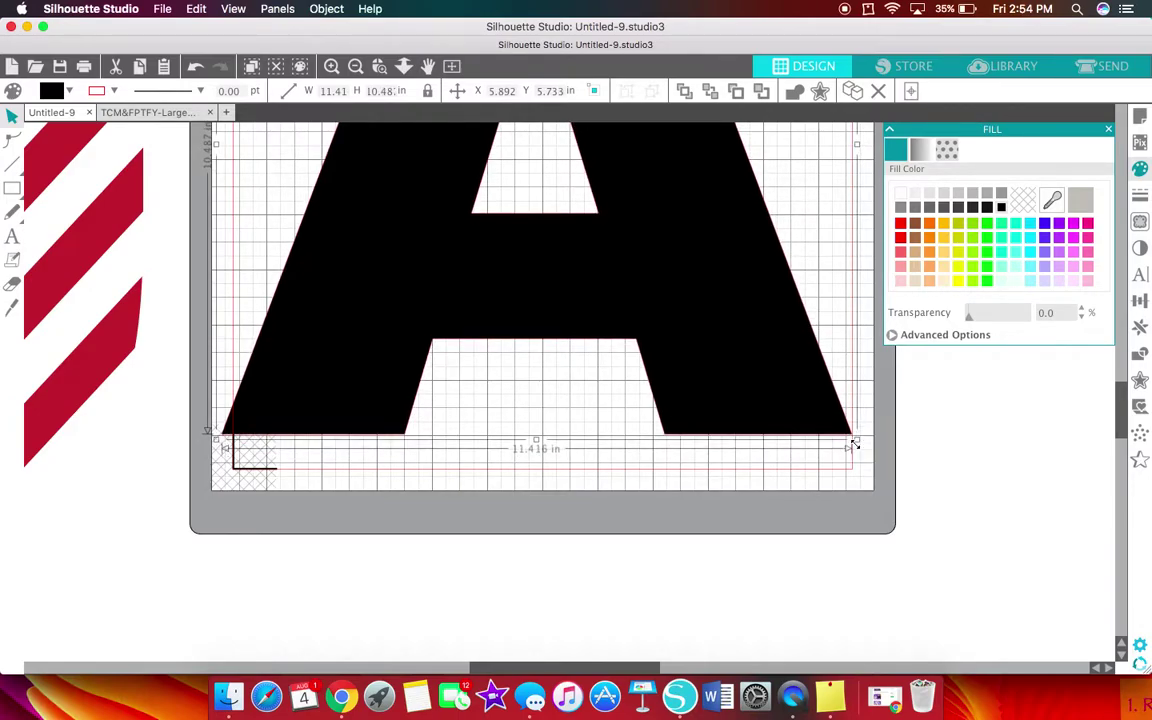
pyautogui.moveTo(217, 440); pyautogui.dragTo(239, 432)
pyautogui.moveTo(314, 401); pyautogui.dragTo(316, 453)
# Examine the fit of the A's feet and top edge against the cut border.
pyautogui.click(331, 66)
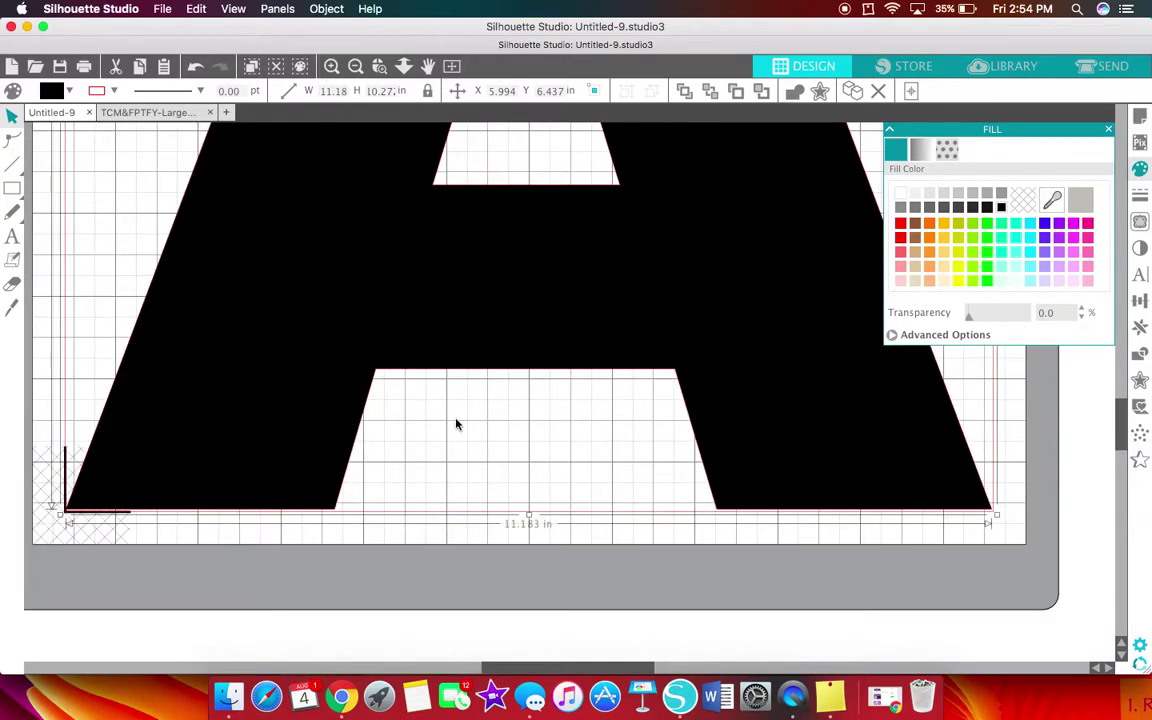
pyautogui.click(474, 430)
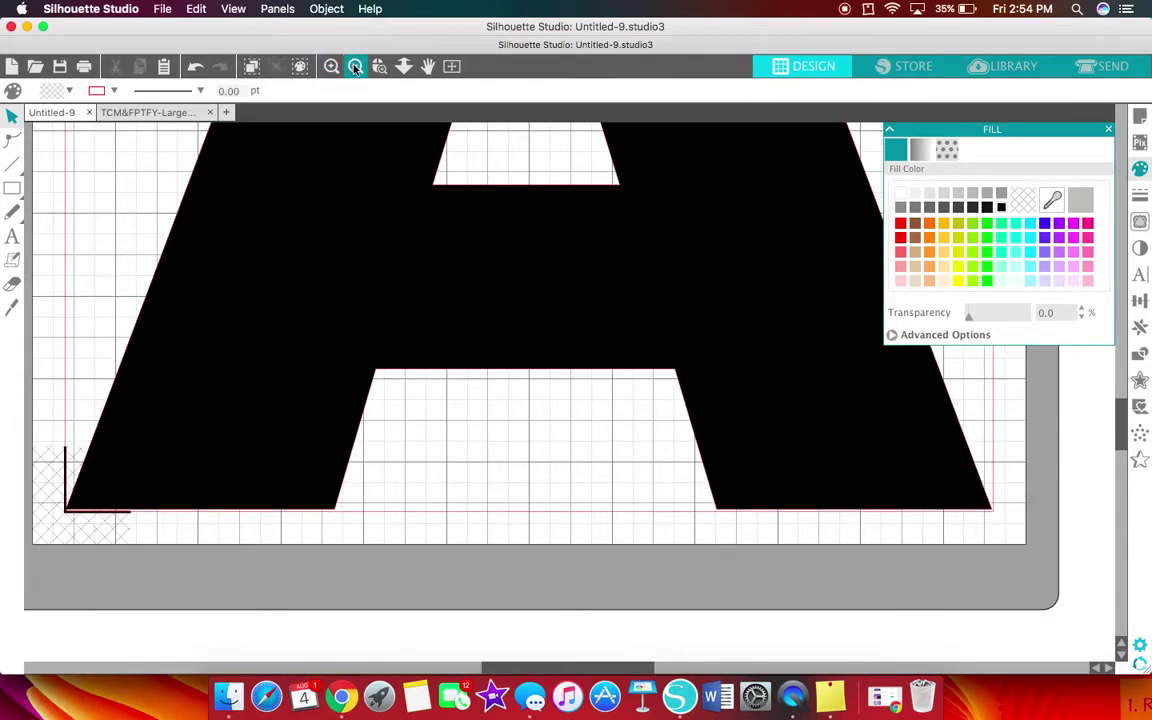
pyautogui.scroll(-3, 445, 252)
pyautogui.scroll(5, 450, 257)
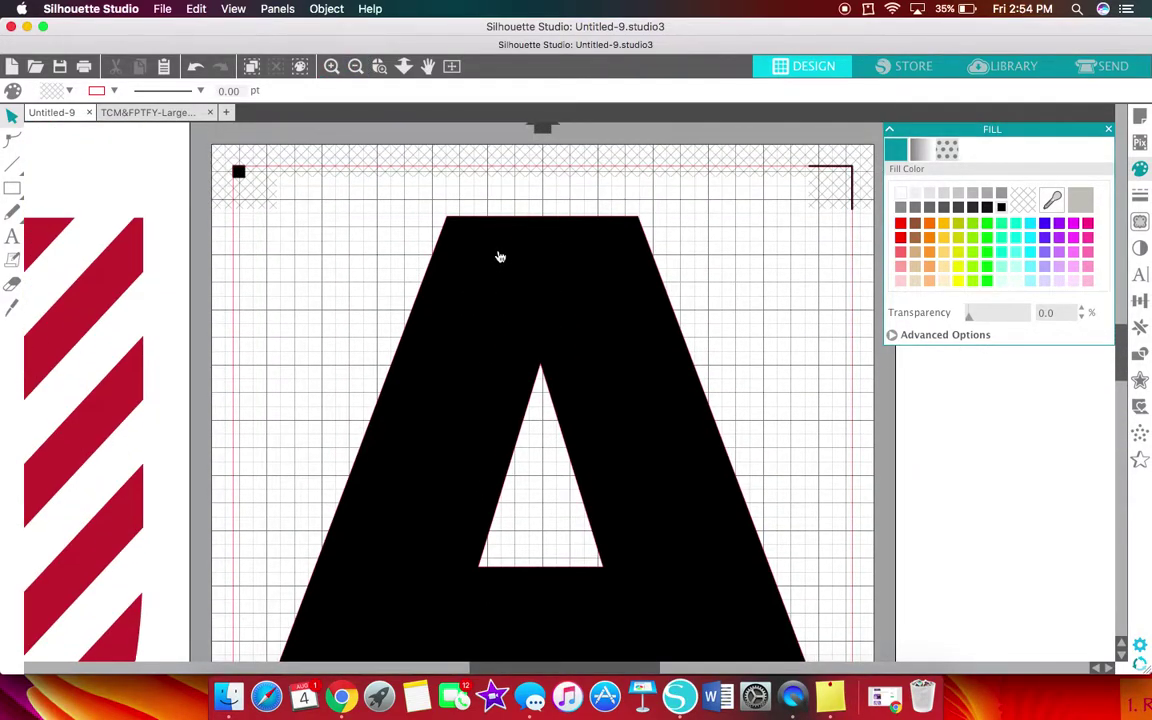
pyautogui.click(499, 255)
pyautogui.click(355, 65)
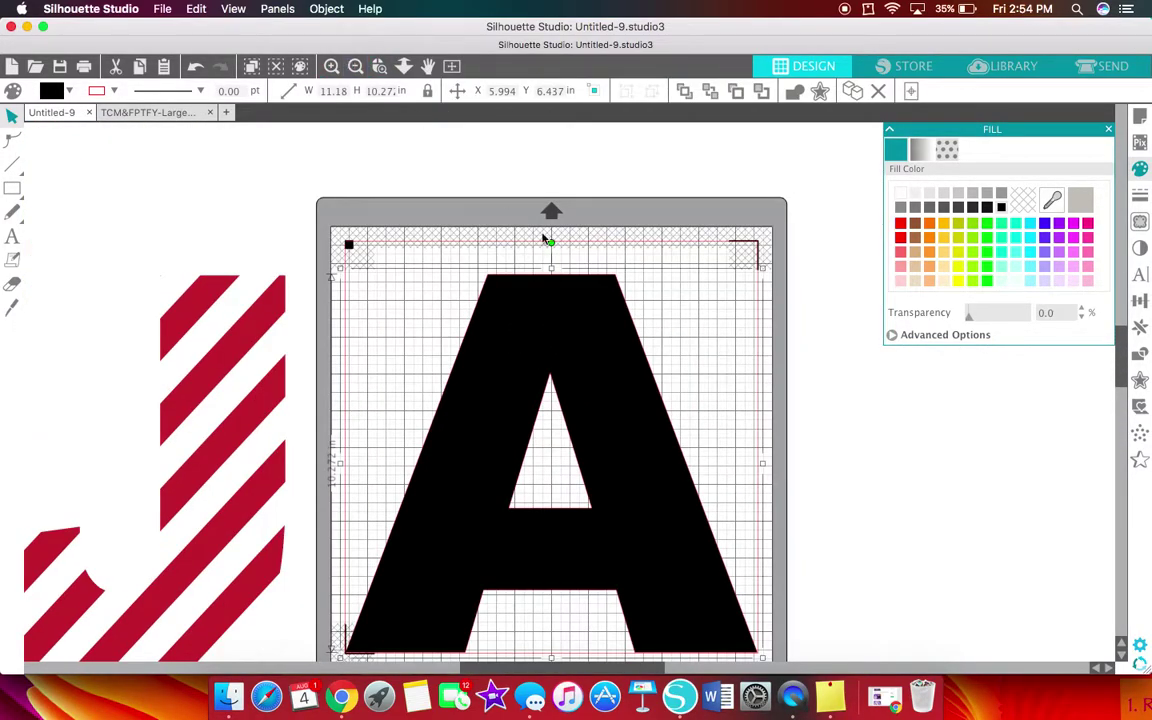
# Shrink the A slightly to about 11.10 in wide by 10.20 in high so it fits inside the cut border.
pyautogui.scroll(3, 622, 329)
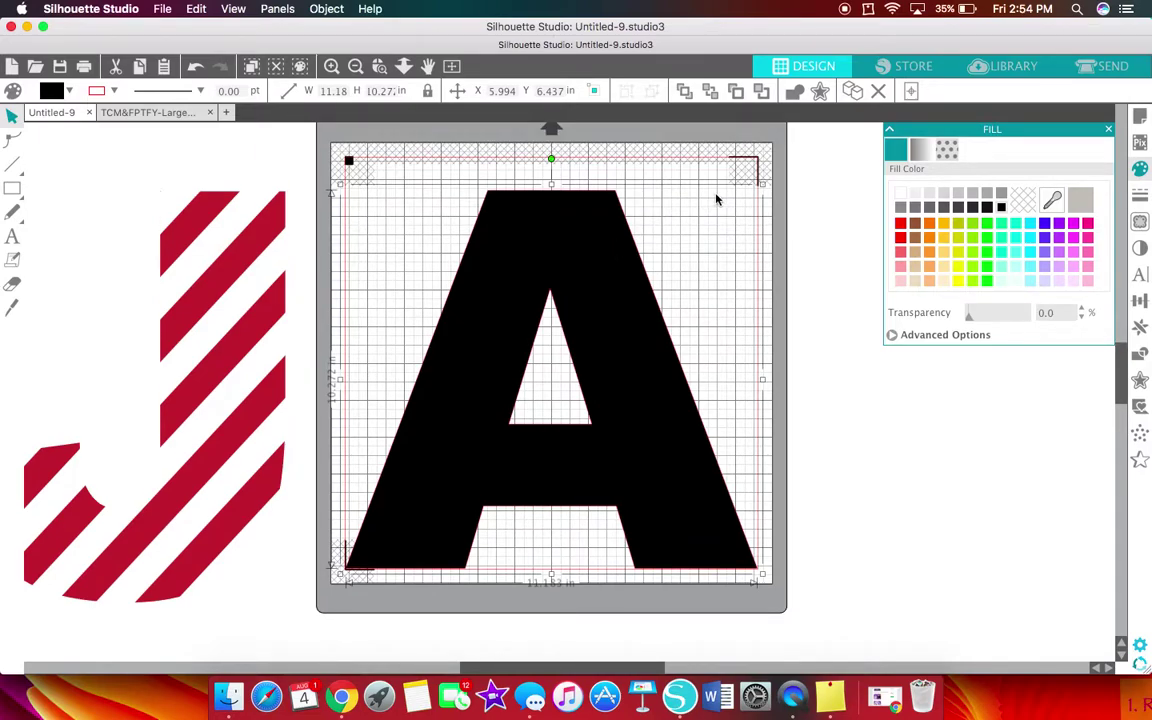
pyautogui.moveTo(762, 183); pyautogui.dragTo(753, 178)
pyautogui.moveTo(583, 284); pyautogui.dragTo(585, 288)
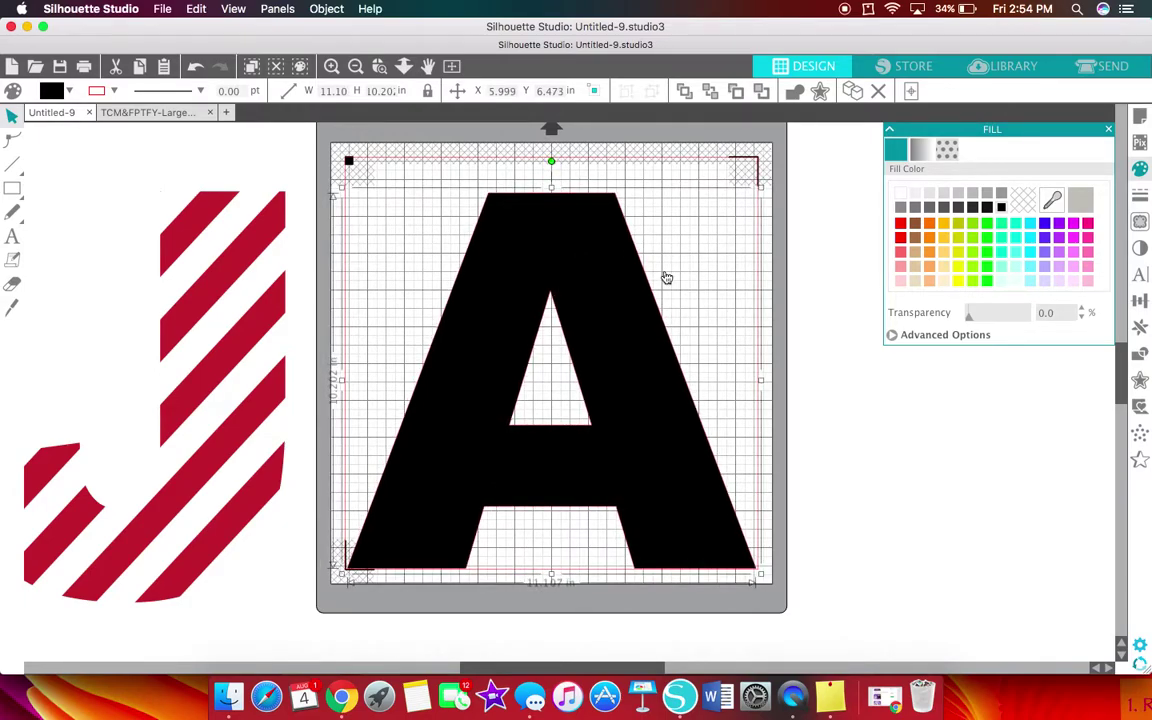
pyautogui.click(823, 231)
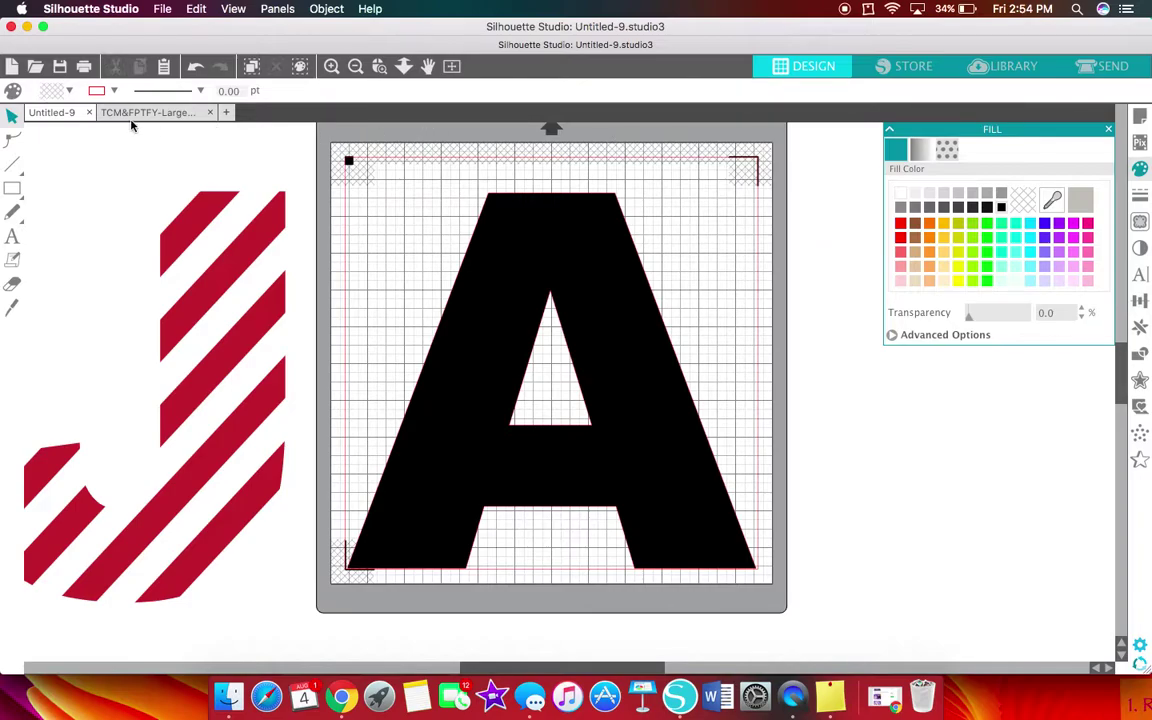
# Close the red stripe pattern document TCM&FPTFY-LargeStripes-RealRed.studio3.
pyautogui.click(142, 113)
pyautogui.click(210, 112)
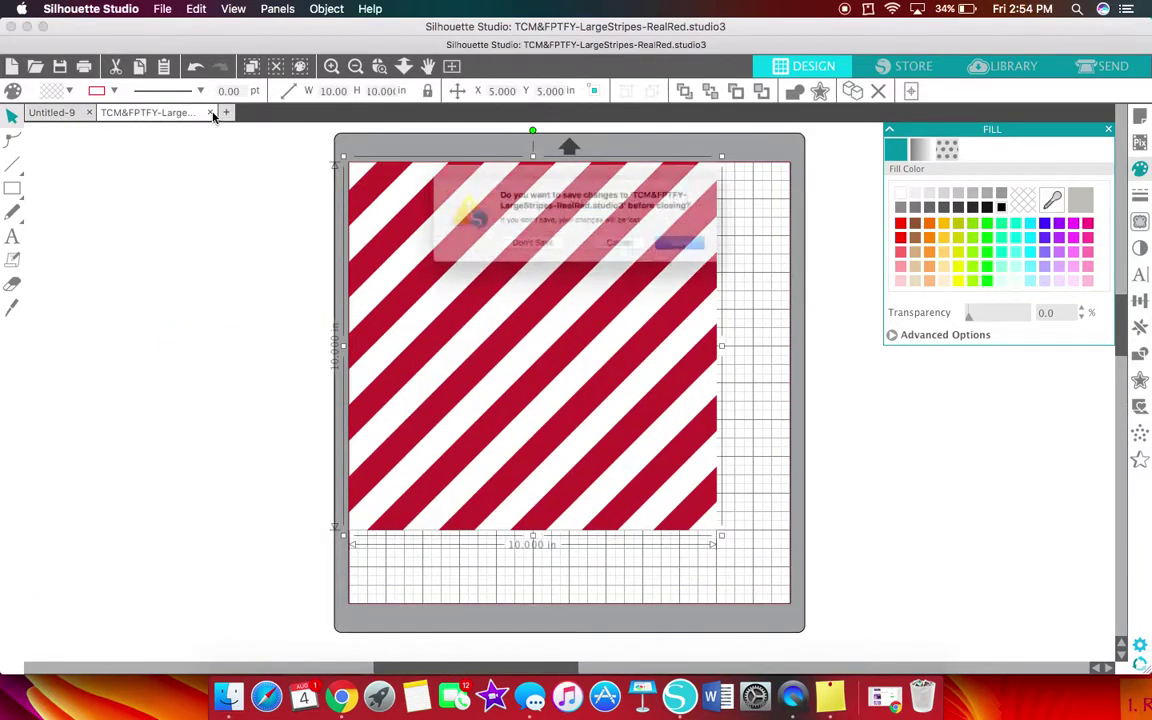
pyautogui.press('Escape')
pyautogui.click(210, 112)
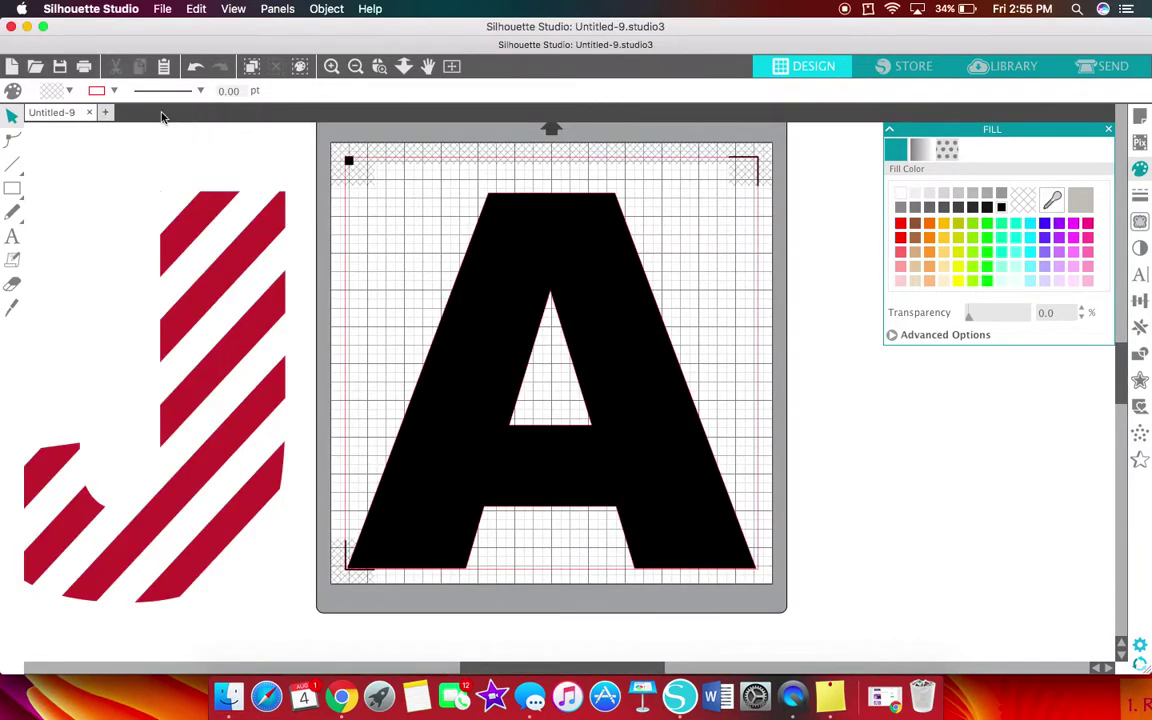
# Start a new document, open the blue large-stripes PNG from the pattern folder and copy the pattern.
pyautogui.click(105, 112)
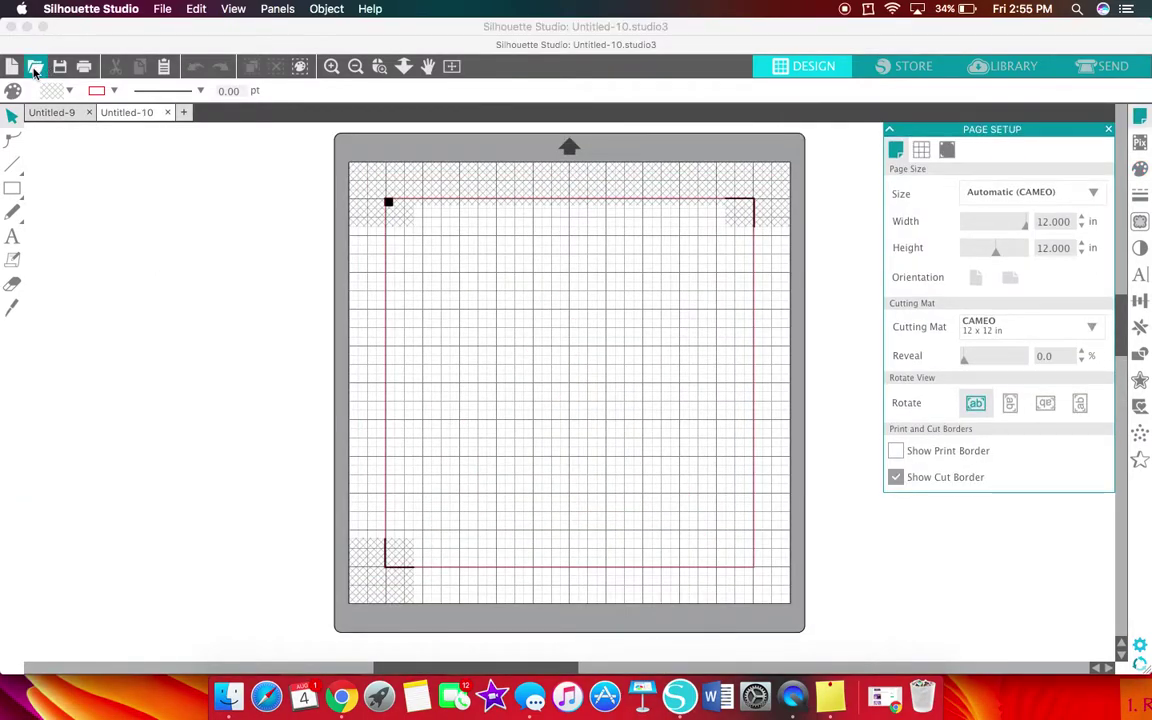
pyautogui.click(35, 68)
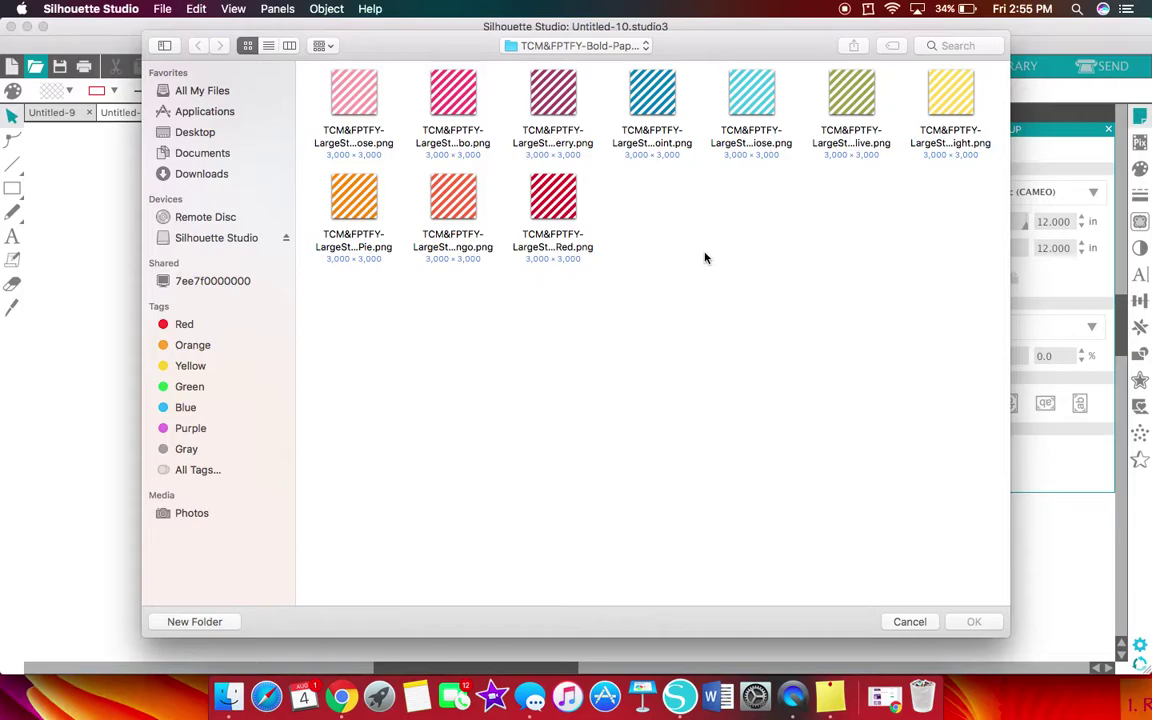
pyautogui.doubleClick(656, 108)
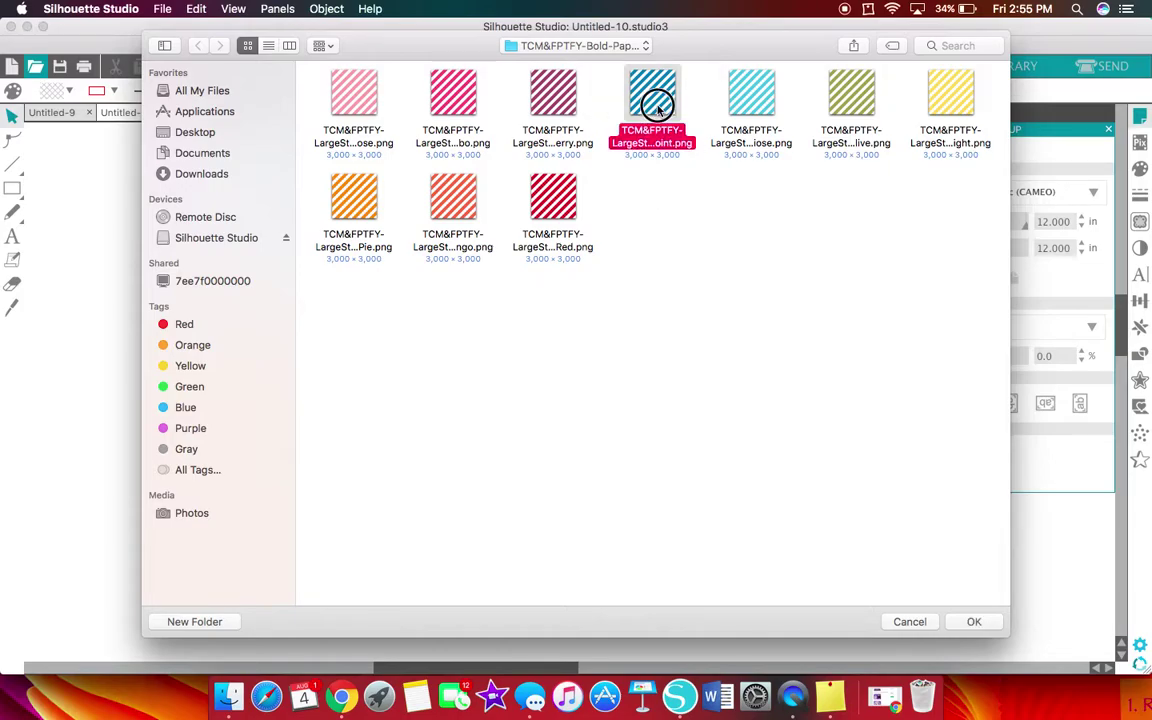
pyautogui.rightClick(547, 293)
pyautogui.click(589, 350)
# Paste the blue stripe pattern over the A in the Untitled-9 document.
pyautogui.click(118, 113)
pyautogui.click(75, 111)
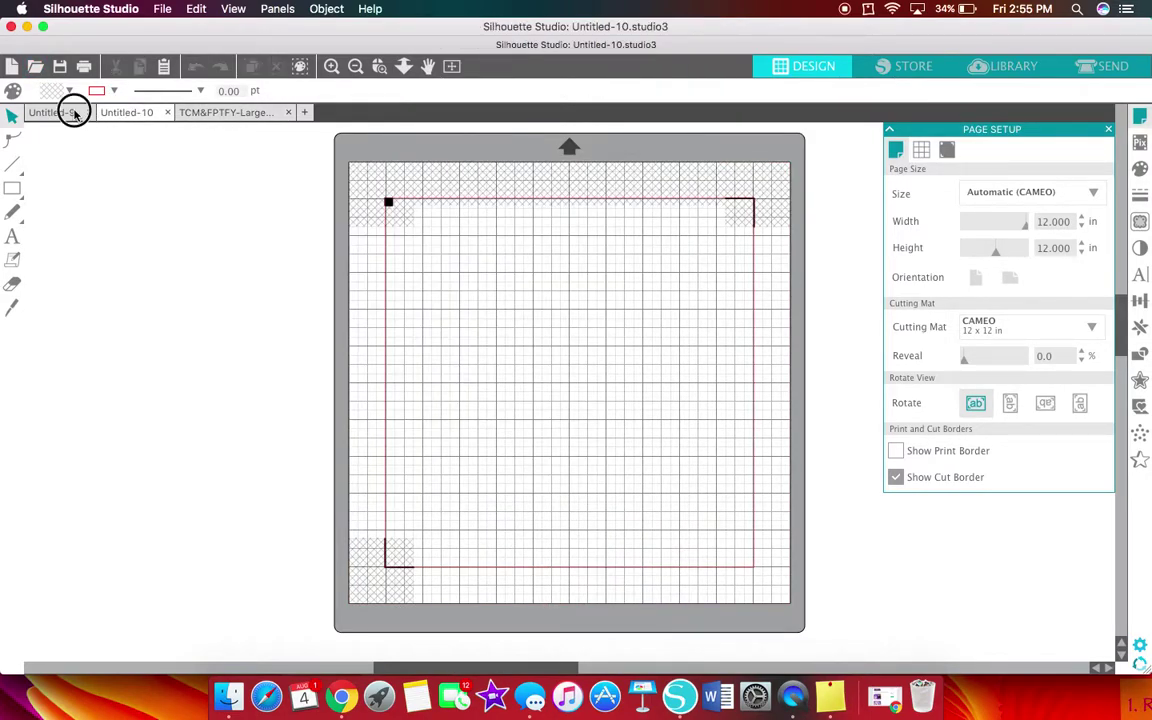
pyautogui.rightClick(366, 205)
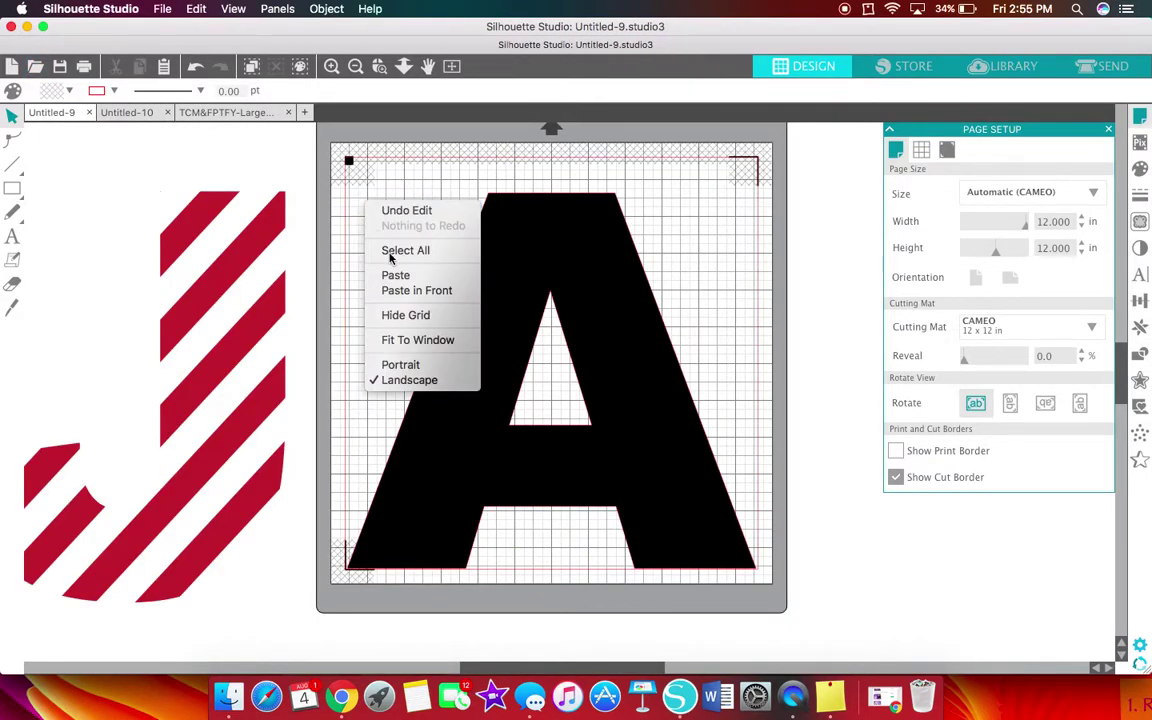
pyautogui.click(386, 272)
pyautogui.click(358, 68)
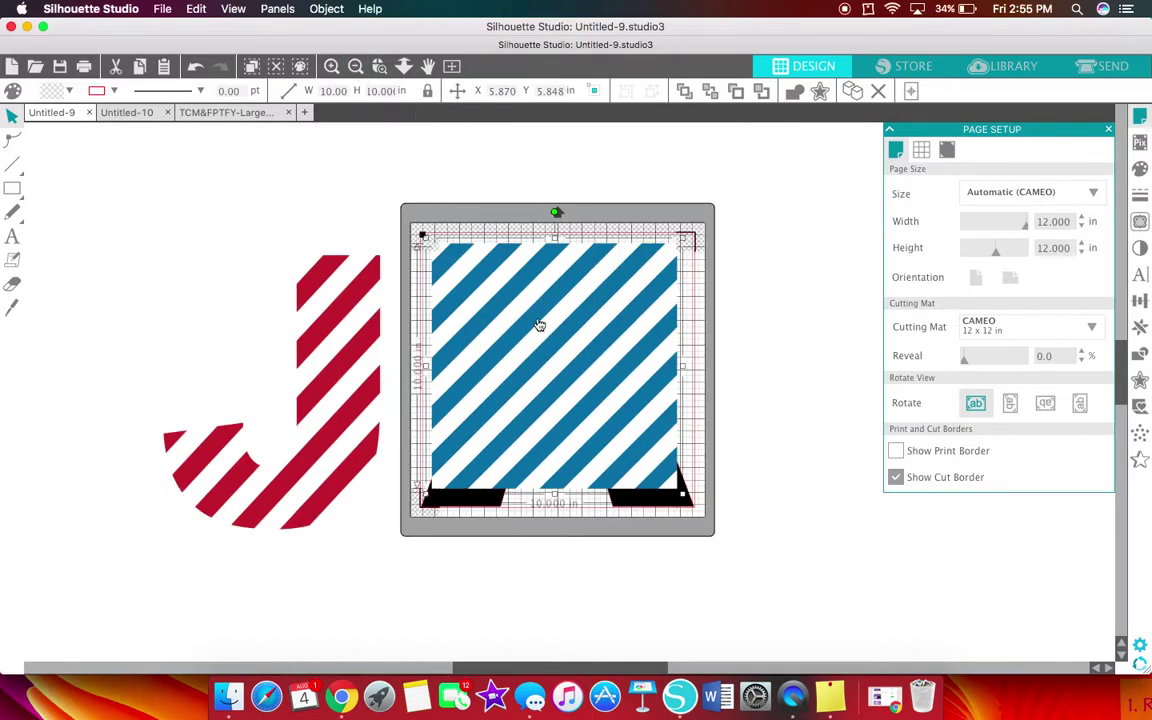
pyautogui.rightClick(563, 294)
pyautogui.click(331, 65)
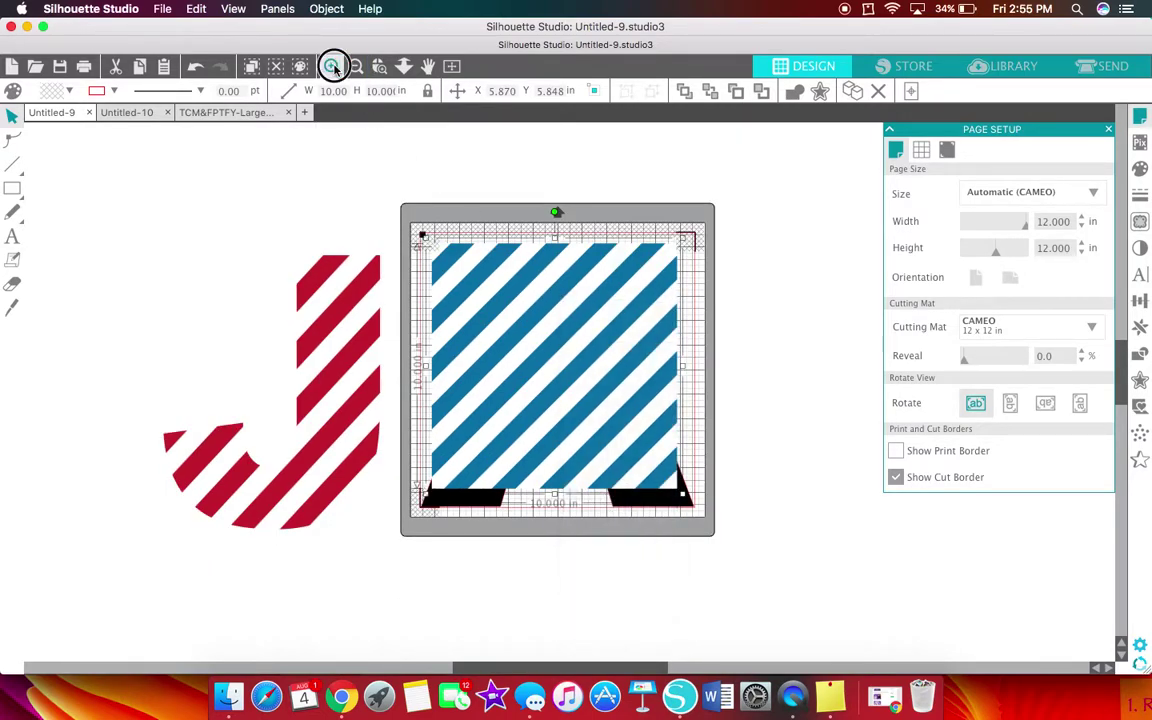
# Send the blue stripe pattern behind the A and enlarge it to about 11.11 in square.
pyautogui.rightClick(566, 274)
pyautogui.click(617, 559)
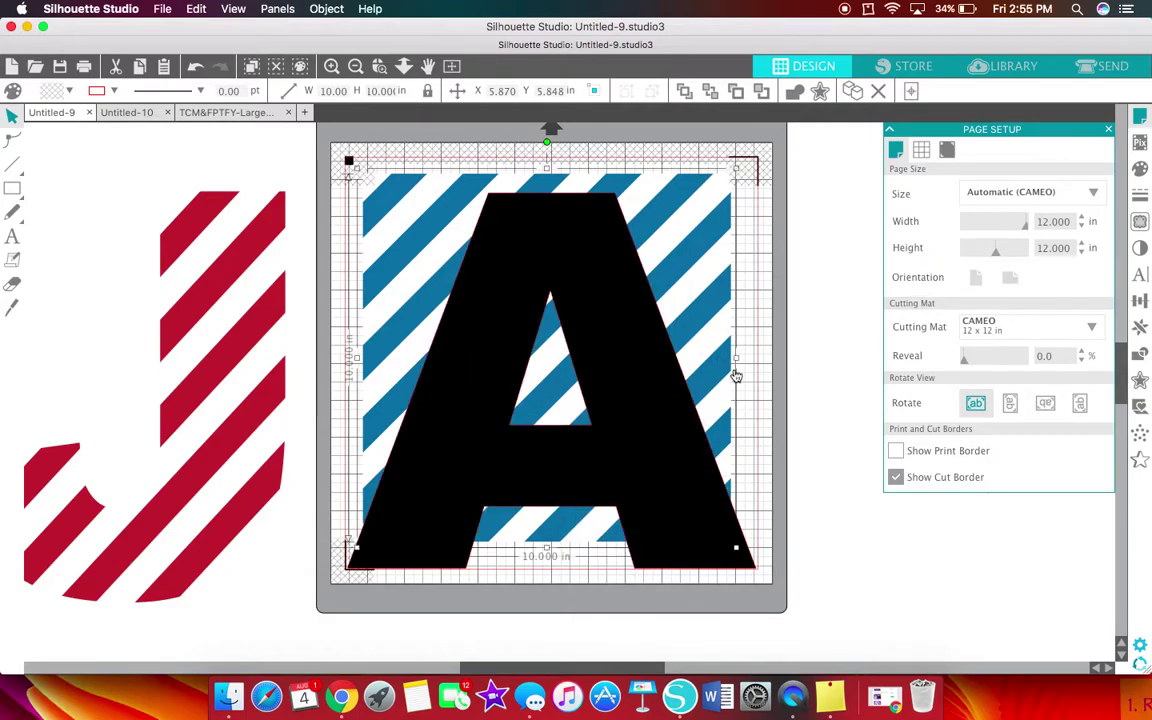
pyautogui.moveTo(741, 549); pyautogui.dragTo(766, 576)
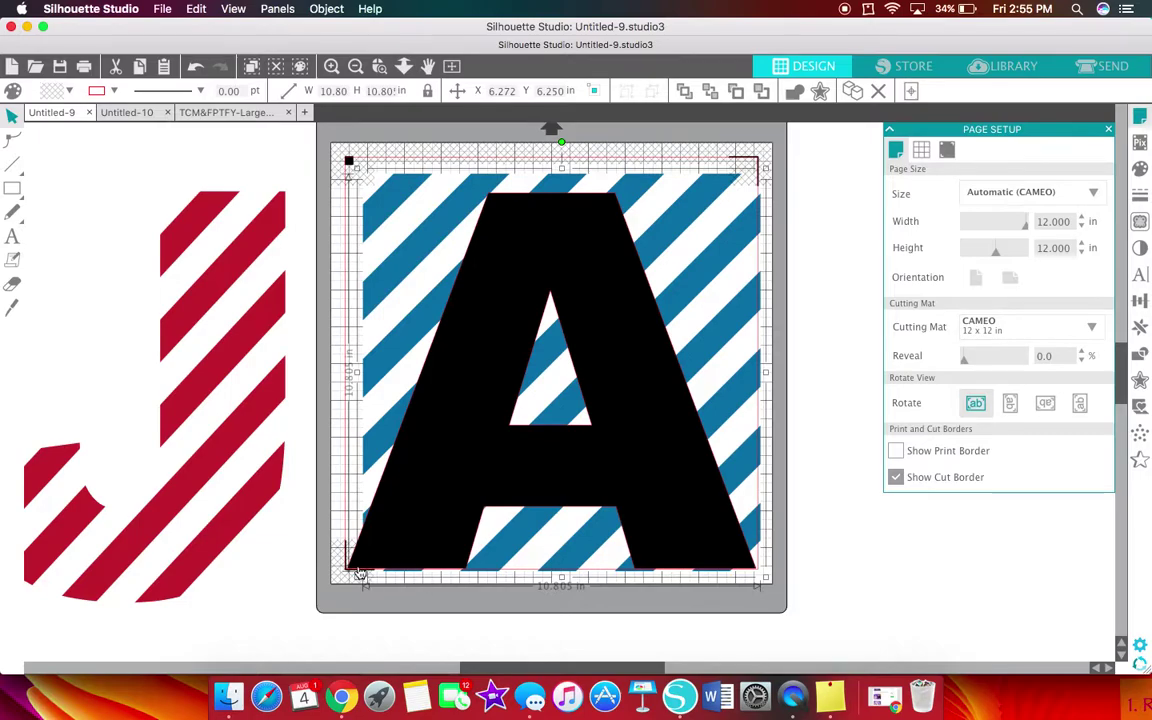
pyautogui.moveTo(358, 577); pyautogui.dragTo(346, 582)
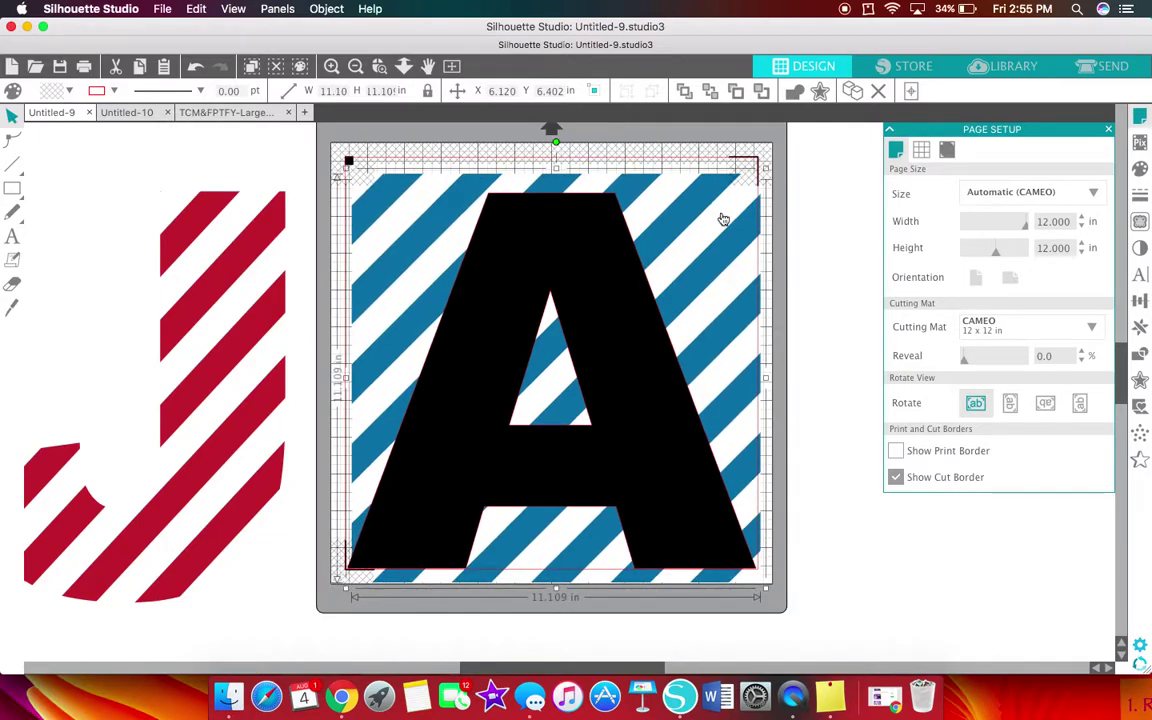
# Crop the blue stripe pattern to the shape of the A and nudge the striped letter slightly.
pyautogui.moveTo(843, 404); pyautogui.dragTo(378, 212)
pyautogui.click(330, 8)
pyautogui.moveTo(337, 103)
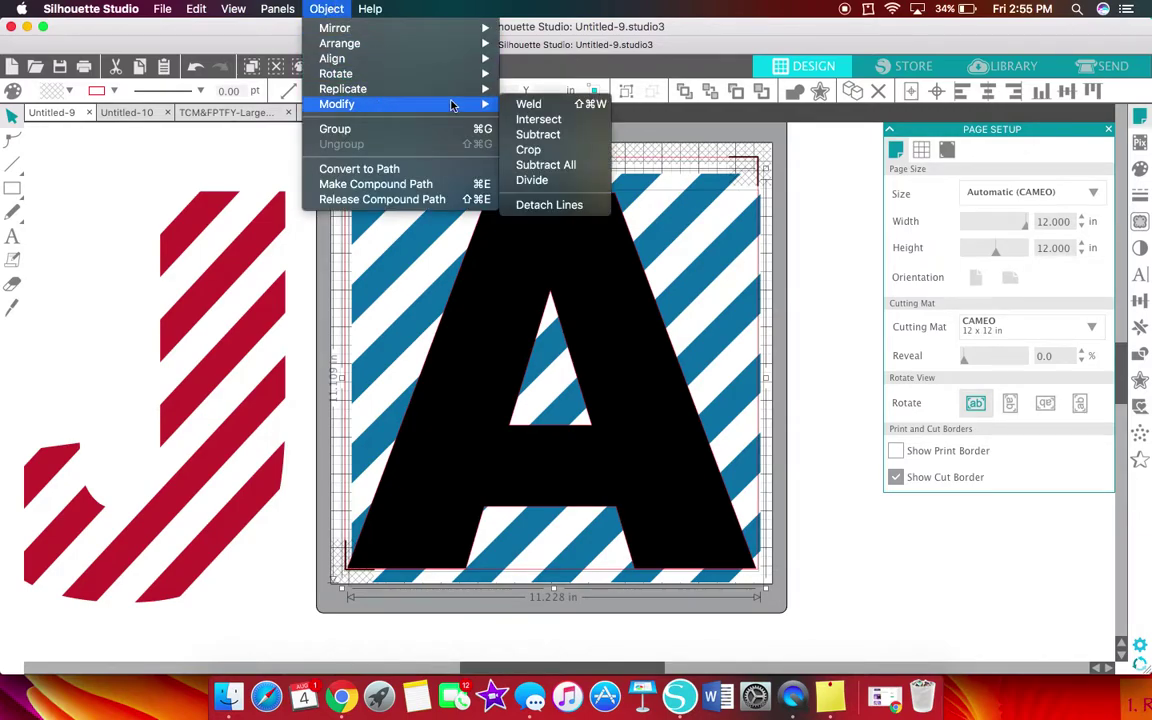
pyautogui.click(540, 152)
pyautogui.moveTo(681, 390); pyautogui.dragTo(670, 376)
pyautogui.click(836, 221)
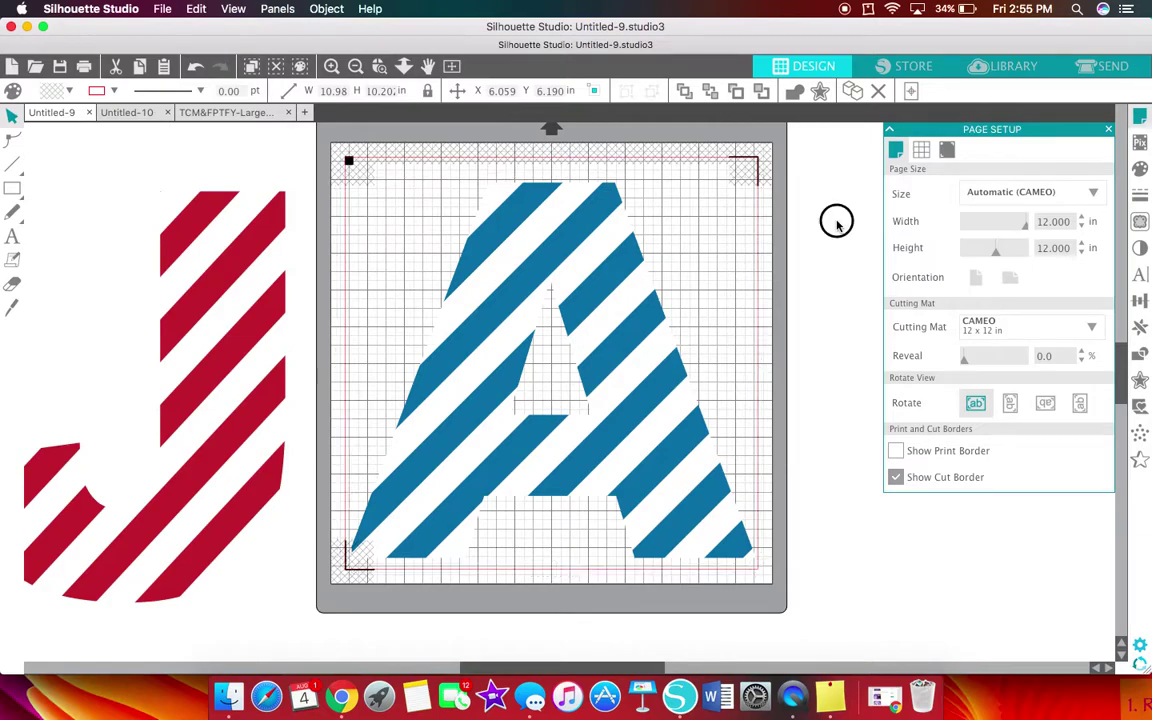
# Move the red J and the blue striped A off the mat to clear the cutting area.
pyautogui.moveTo(236, 310); pyautogui.dragTo(239, 278)
pyautogui.click(303, 287)
pyautogui.moveTo(625, 320); pyautogui.dragTo(563, 319)
pyautogui.moveTo(239, 319); pyautogui.dragTo(110, 335)
pyautogui.moveTo(488, 314); pyautogui.dragTo(231, 349)
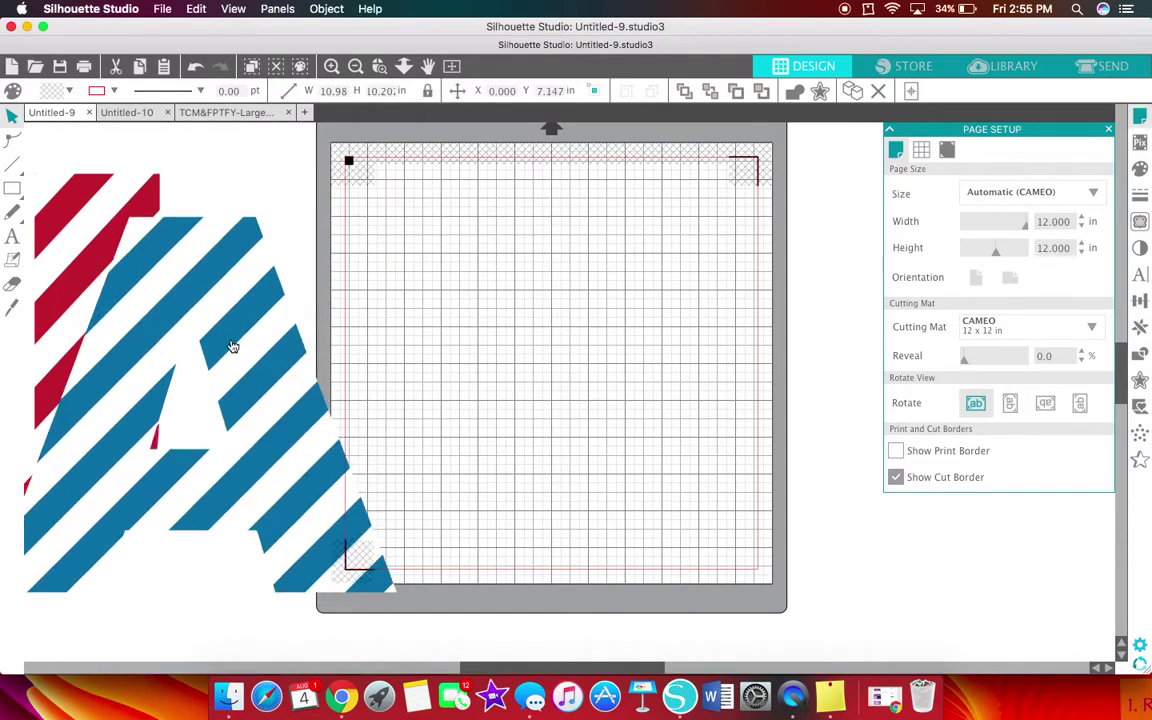
pyautogui.click(239, 341)
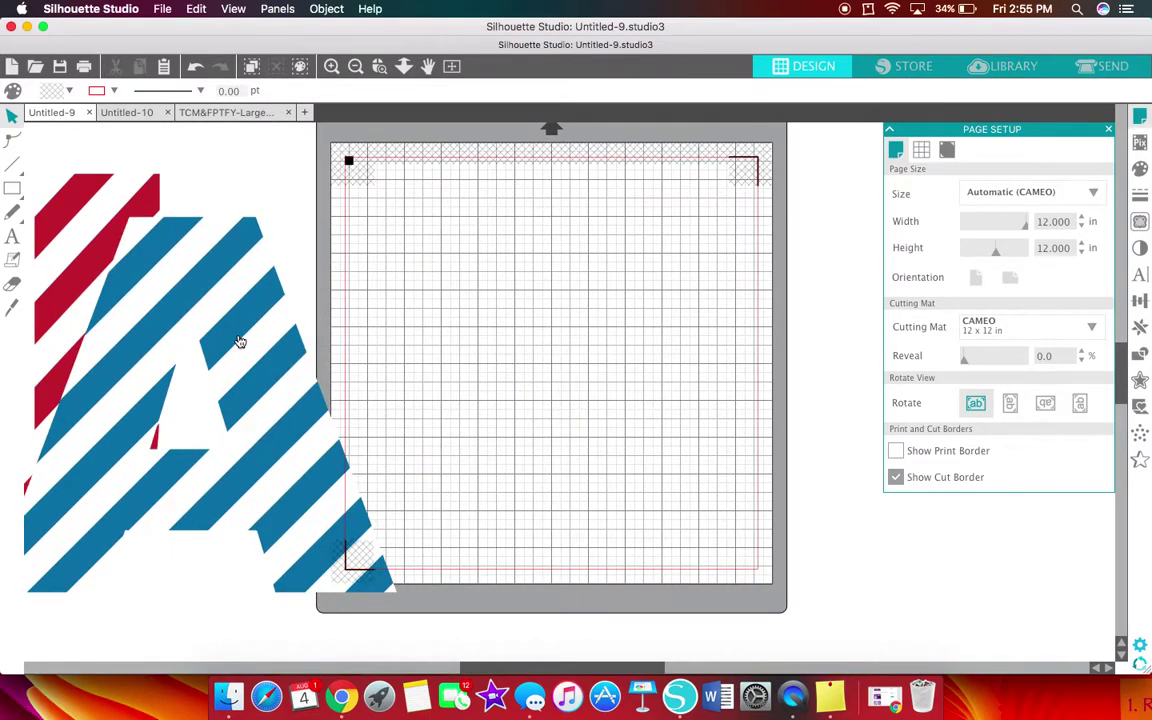
# Add the letter C as text on the empty mat and select its text.
pyautogui.click(12, 236)
pyautogui.click(467, 245)
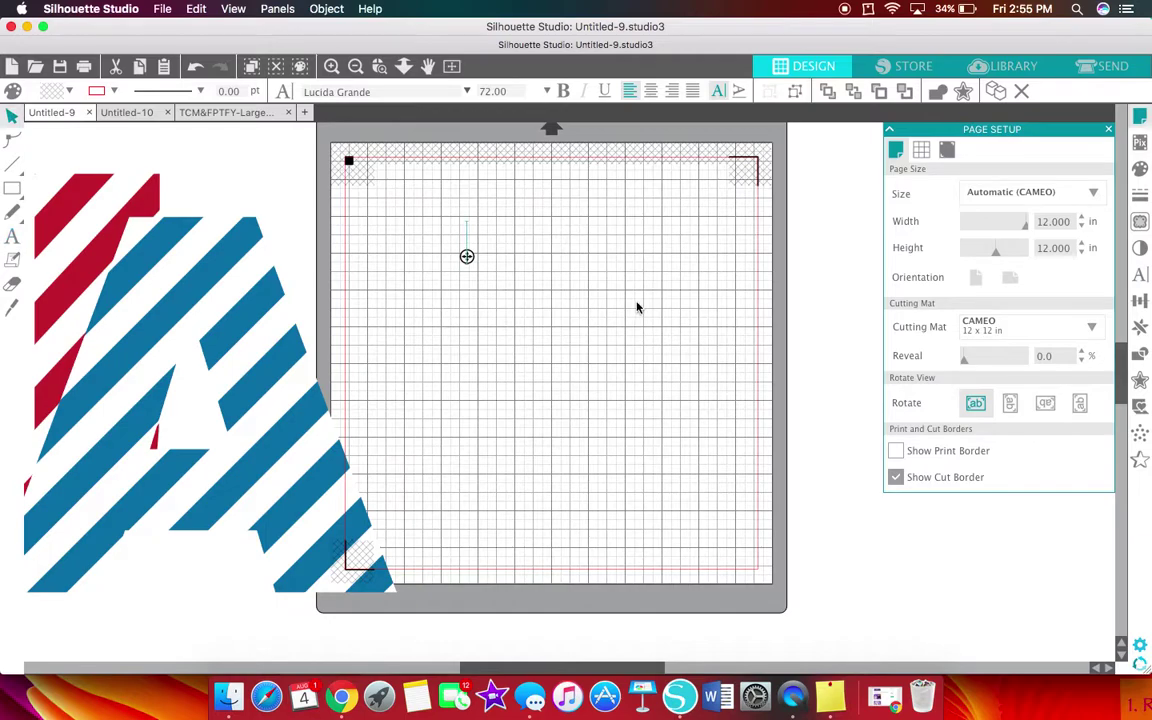
pyautogui.write('D')
pyautogui.moveTo(484, 243); pyautogui.dragTo(455, 244)
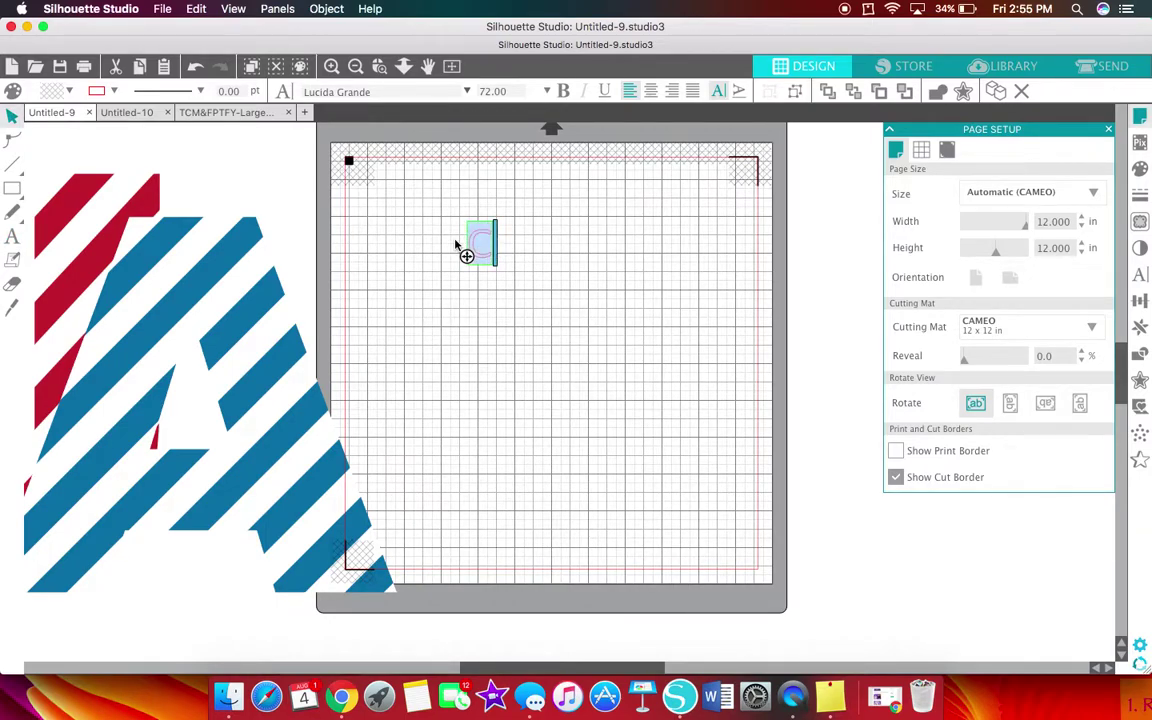
# Set the font of the letter C to Arial Black.
pyautogui.tripleClick(387, 91)
pyautogui.write('arial')
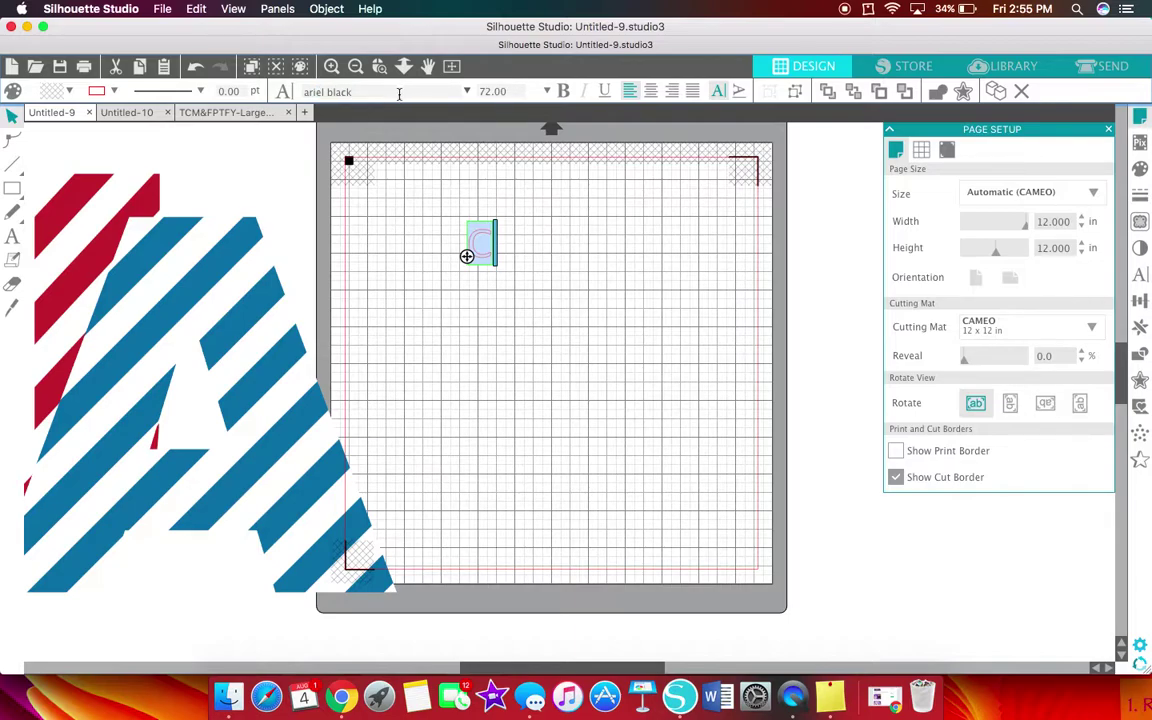
pyautogui.click(467, 91)
pyautogui.scroll(15, 400, 200)
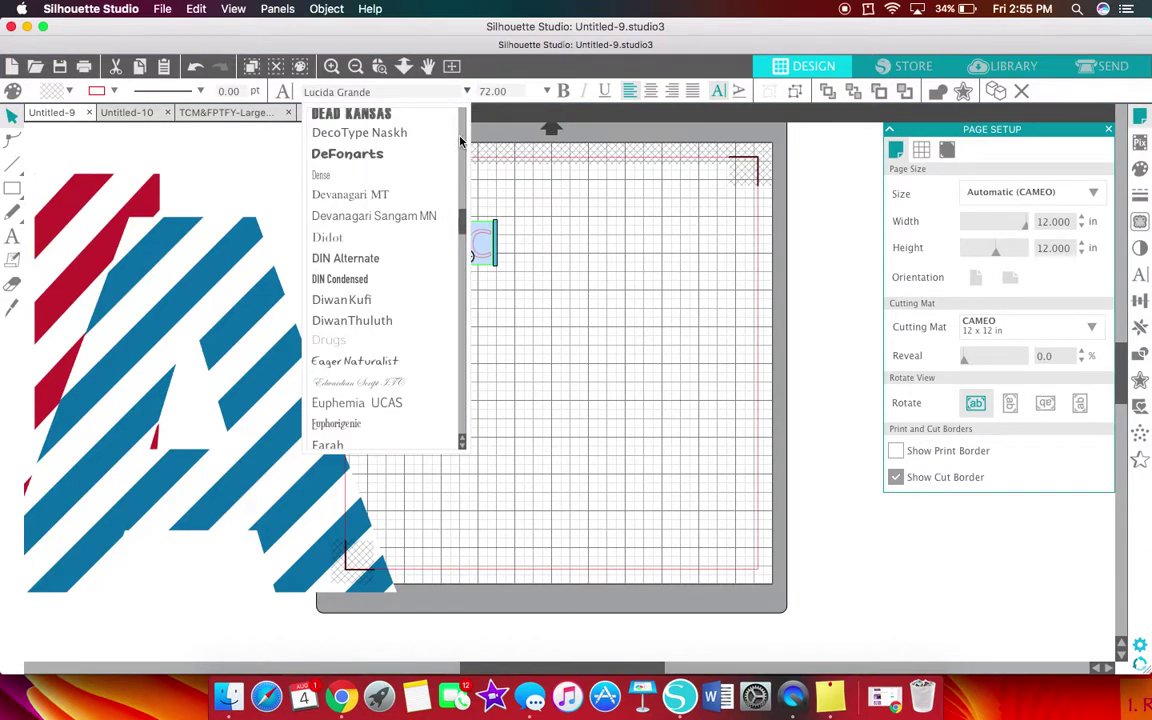
pyautogui.scroll(10, 400, 228)
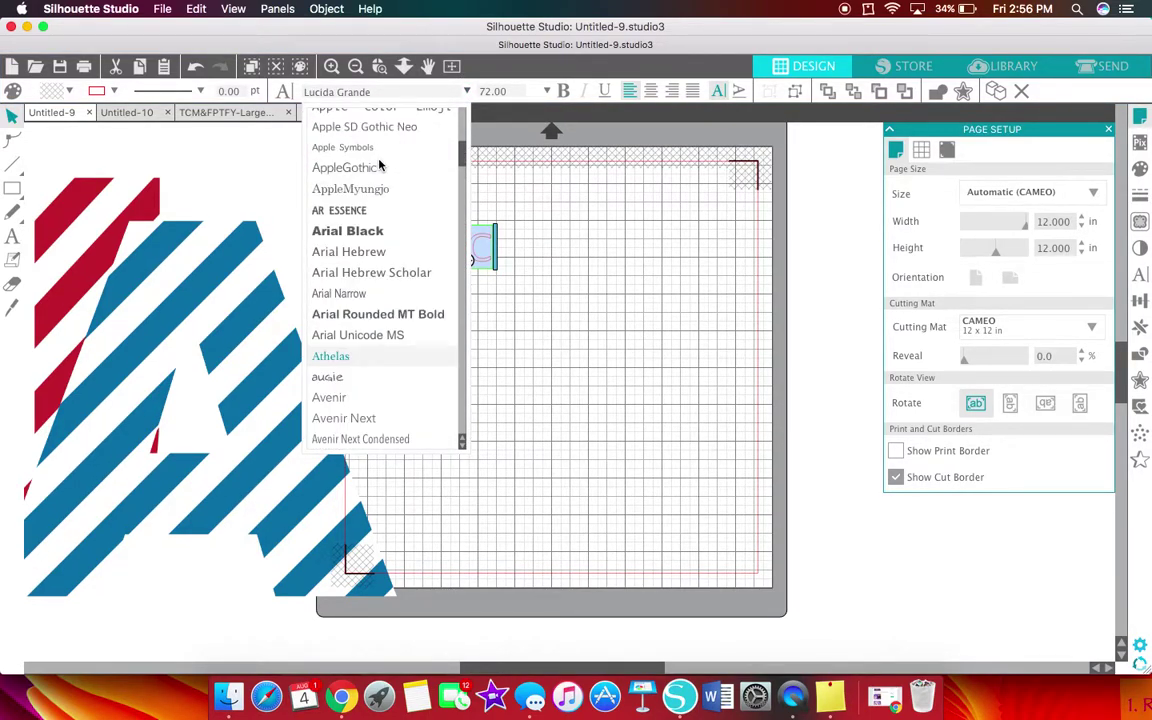
pyautogui.click(394, 231)
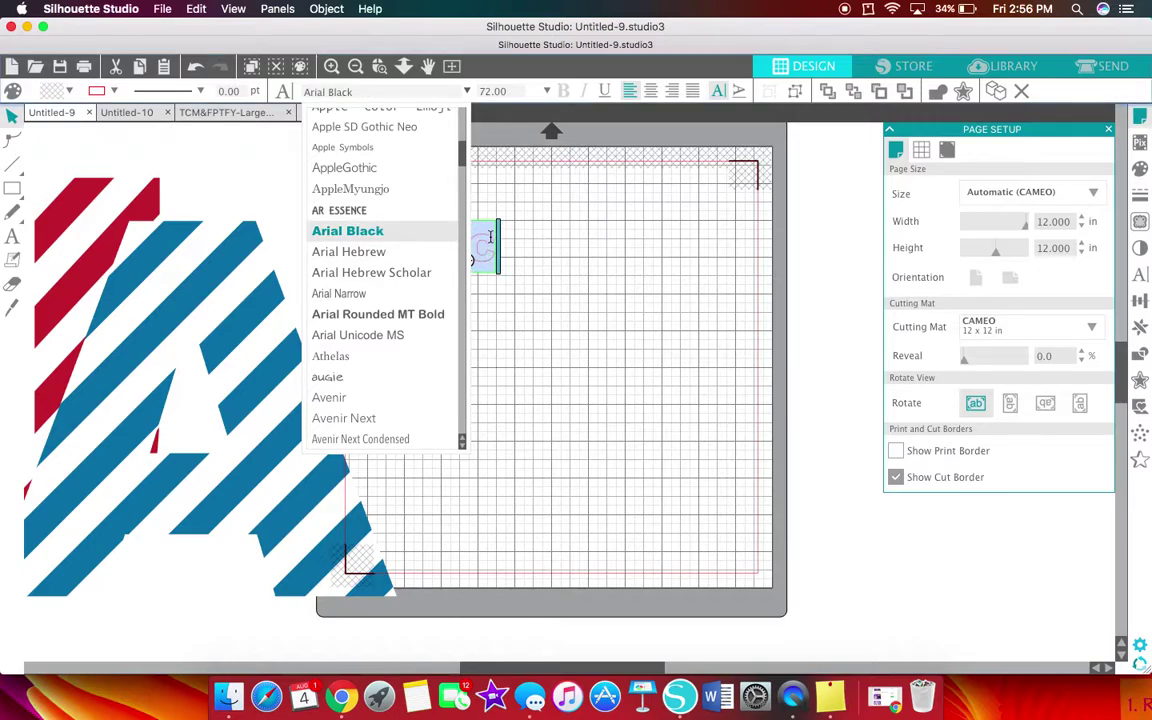
pyautogui.click(490, 240)
pyautogui.click(482, 248)
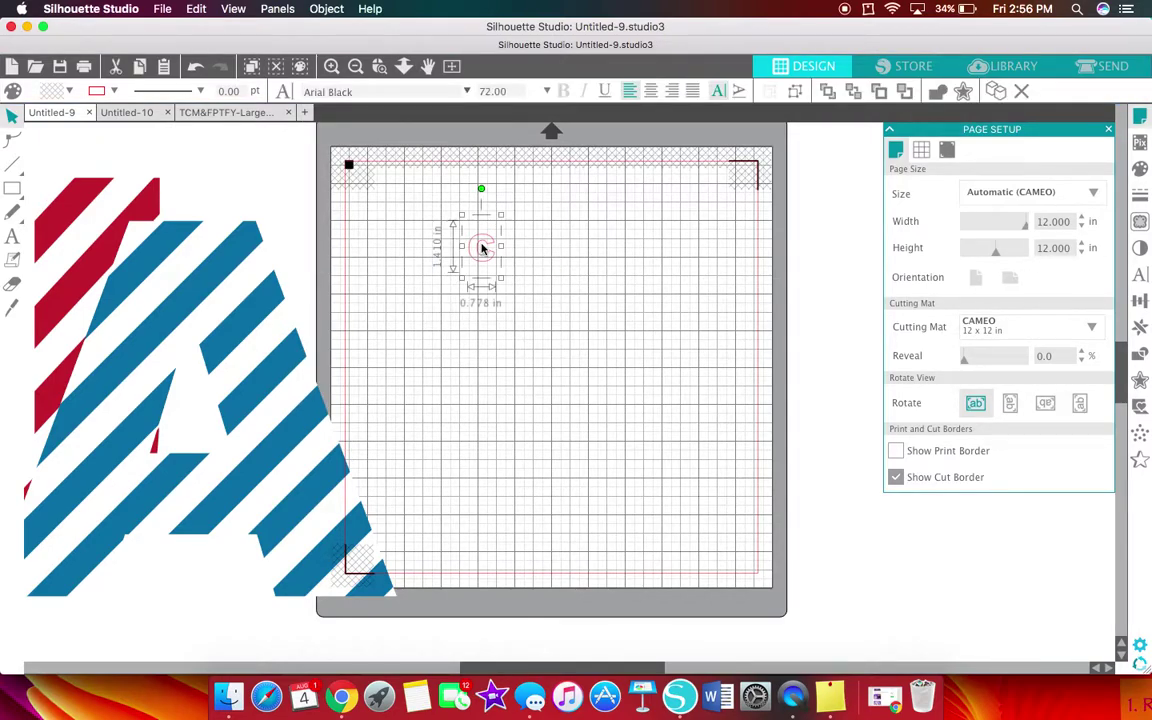
# Turn the C into a compound path and enlarge it to about 3.37 in wide by 3.58 in high.
pyautogui.moveTo(546, 318); pyautogui.dragTo(553, 375)
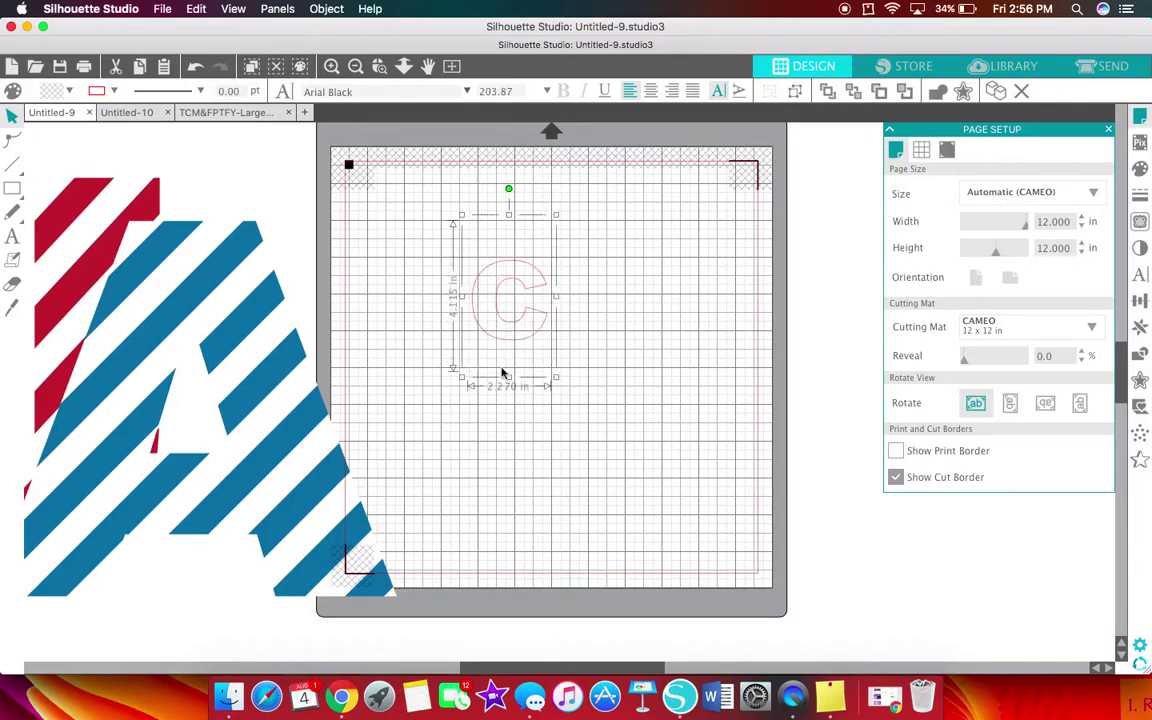
pyautogui.rightClick(498, 302)
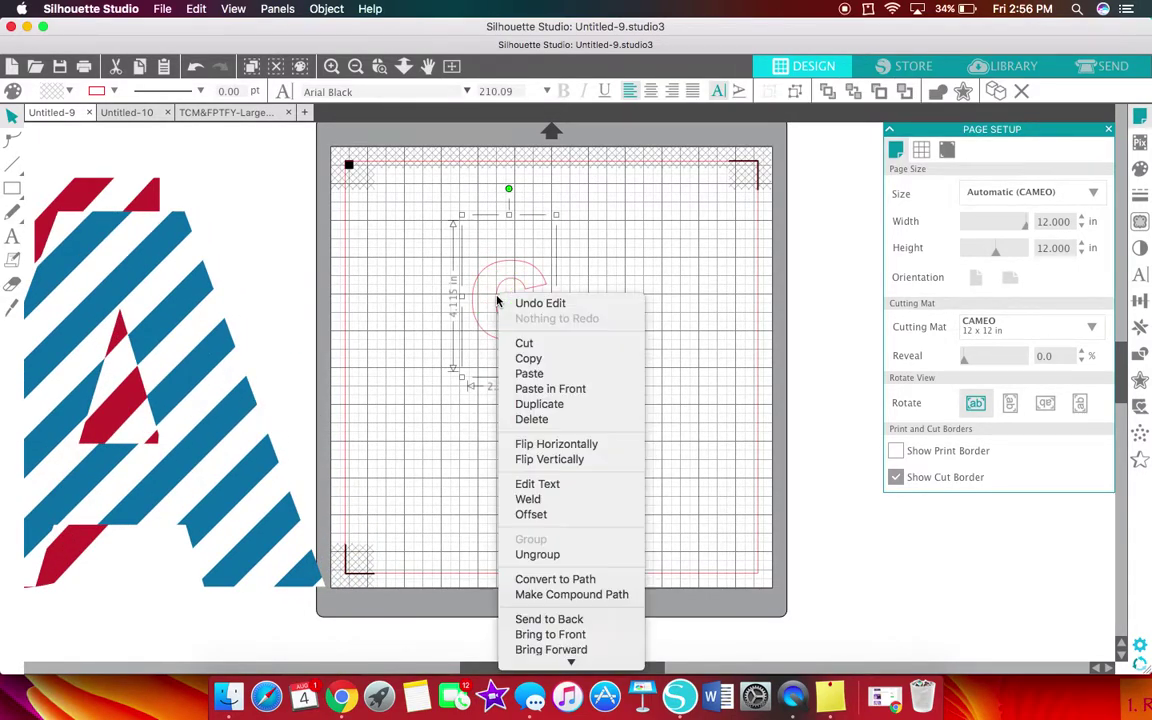
pyautogui.click(617, 596)
pyautogui.moveTo(552, 347); pyautogui.dragTo(601, 398)
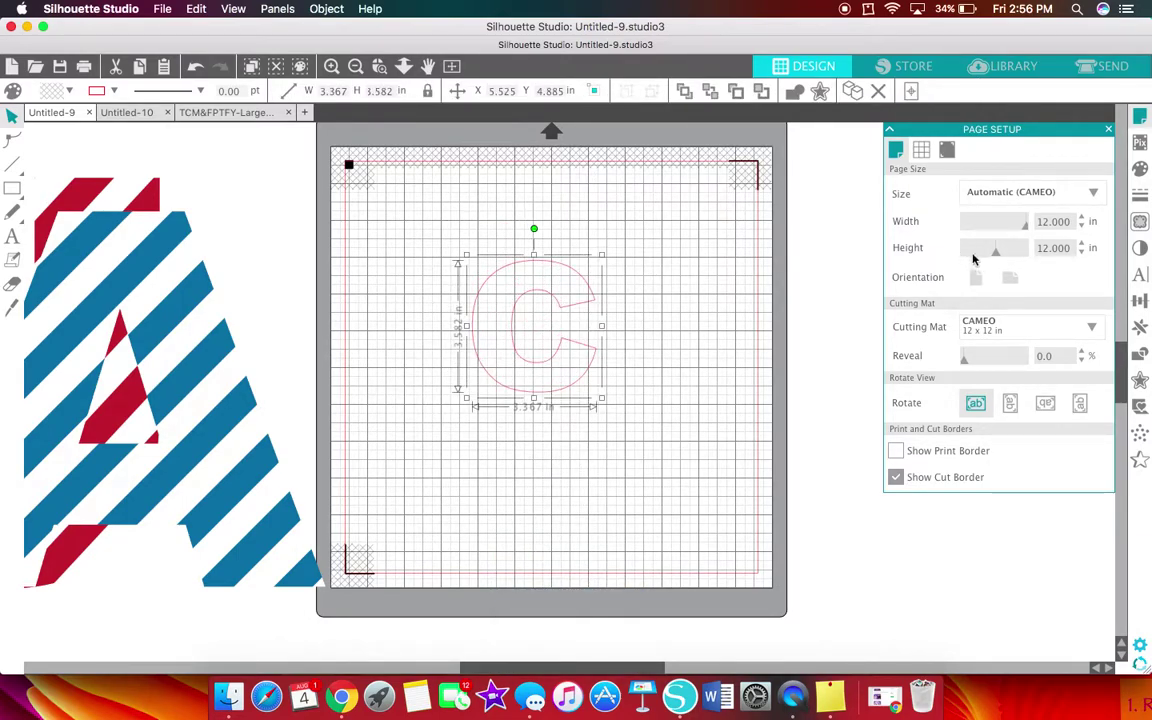
# Fill the letter C with solid black.
pyautogui.click(1140, 168)
pyautogui.click(1001, 207)
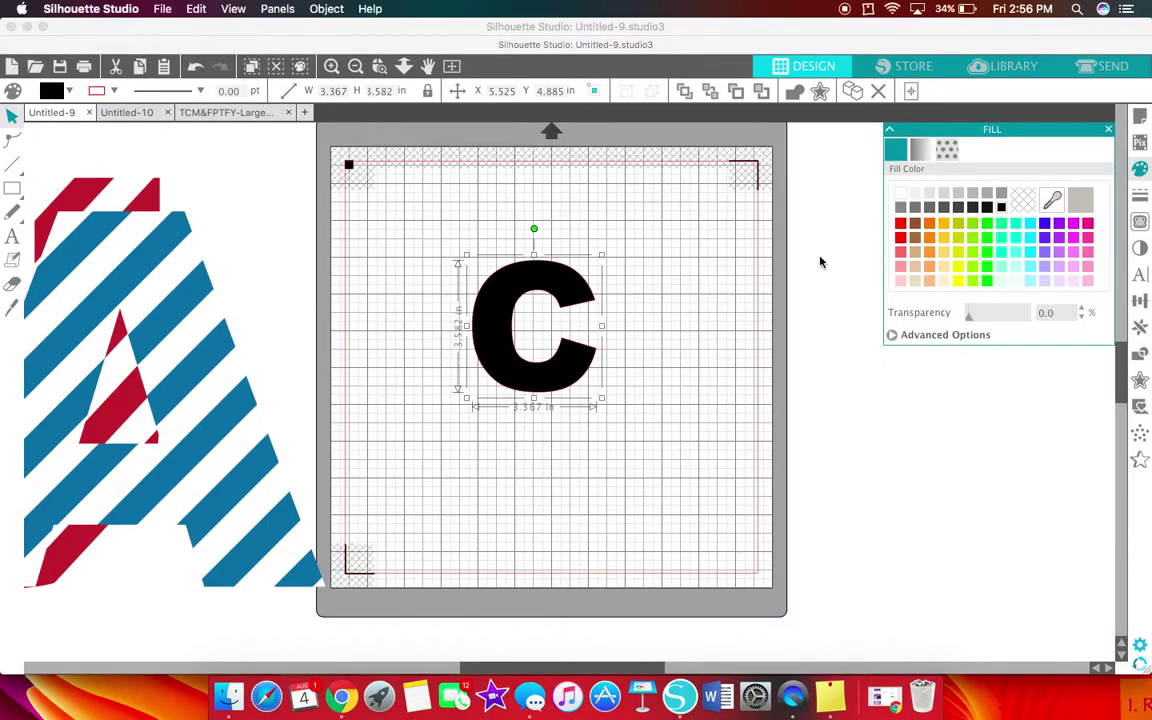
pyautogui.click(579, 278)
# Enlarge the C to about 10.39 in wide by 11.05 in high and position it within the cut border.
pyautogui.moveTo(603, 256); pyautogui.dragTo(589, 471)
pyautogui.moveTo(694, 491); pyautogui.dragTo(630, 478)
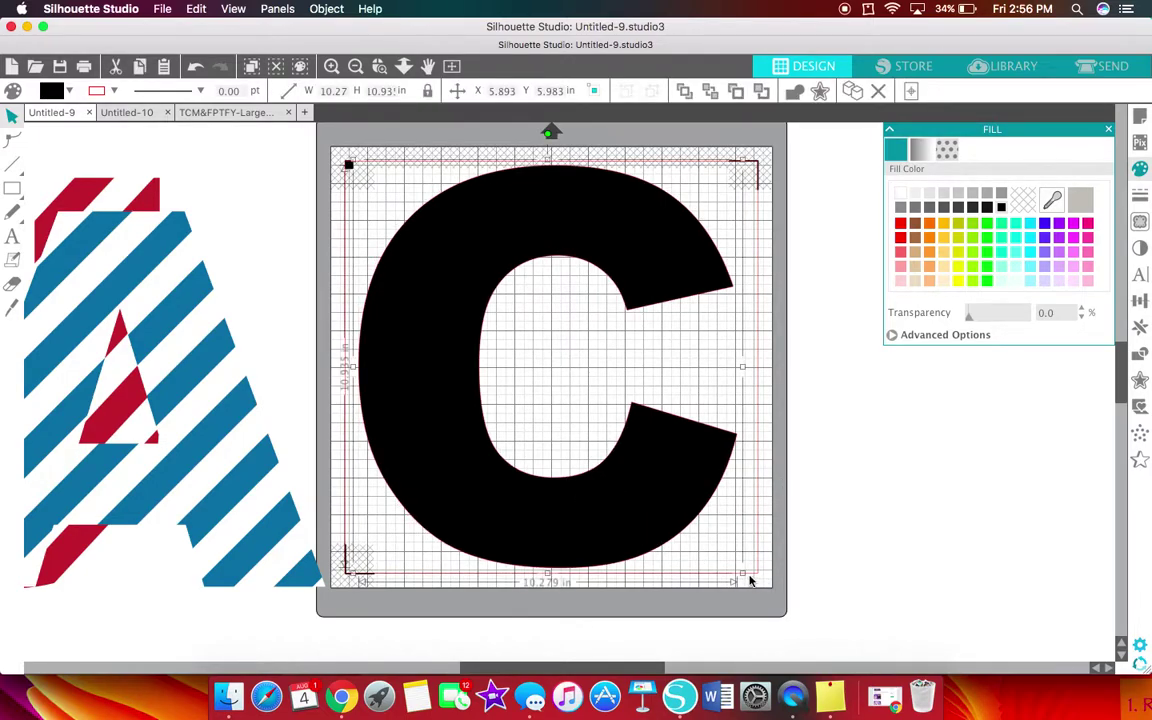
pyautogui.moveTo(743, 572); pyautogui.dragTo(748, 577)
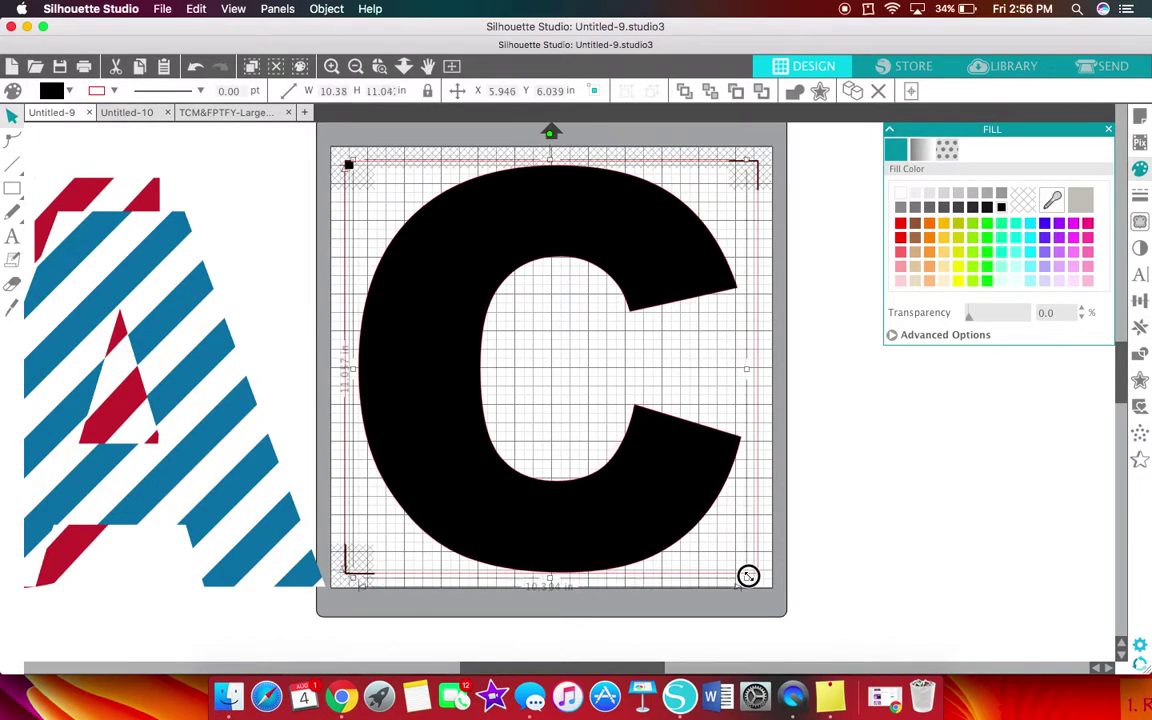
# Check the C's fit against the cut border and registration marks, and nudge it to about X 5.94 in, Y 5.99 in.
pyautogui.click(356, 66)
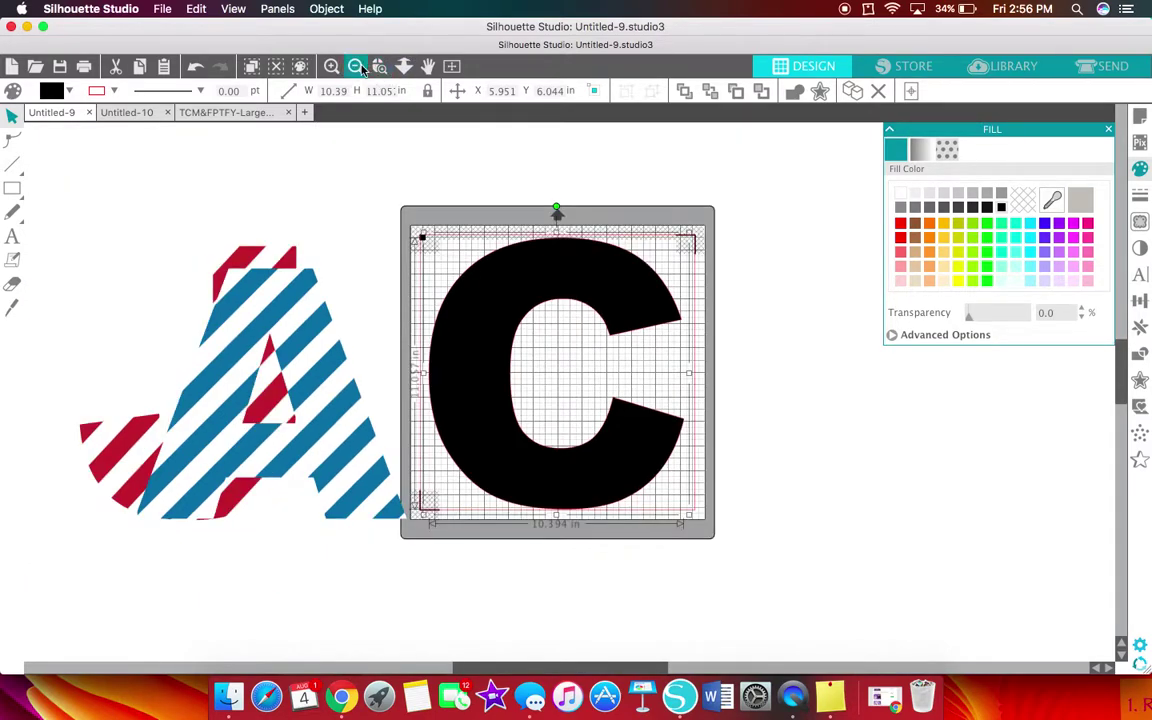
pyautogui.click(355, 66)
pyautogui.click(333, 66)
pyautogui.click(333, 66)
pyautogui.click(333, 66)
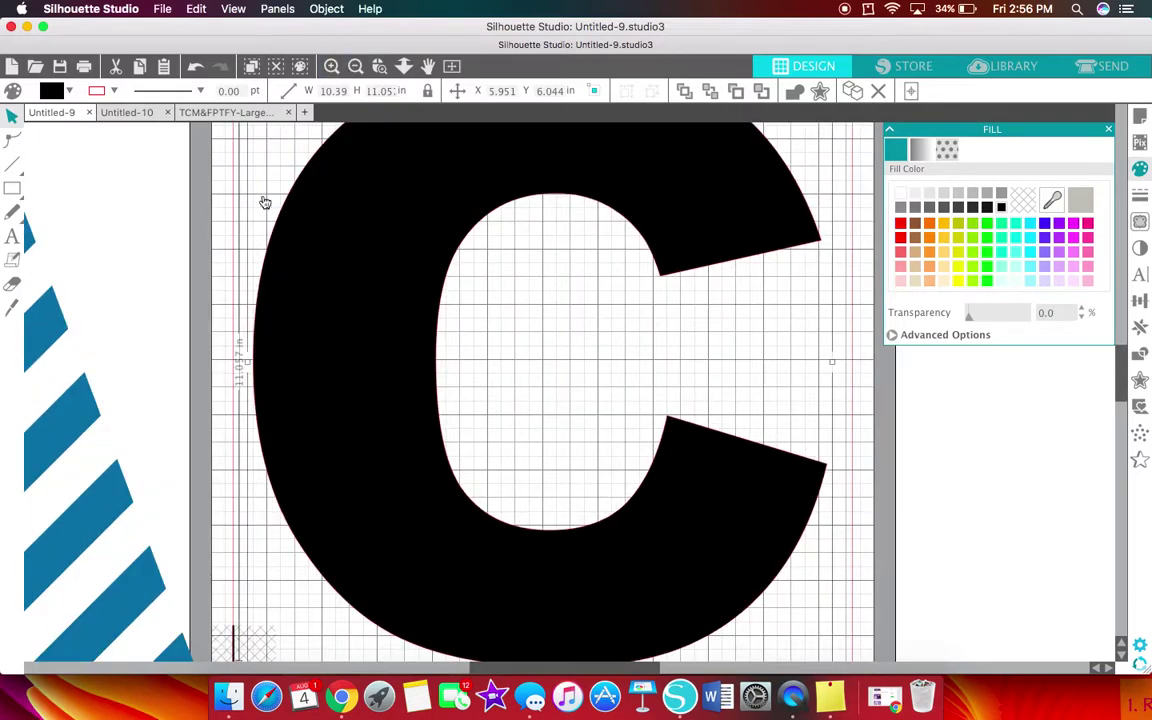
pyautogui.click(208, 236)
pyautogui.scroll(3, 235, 261)
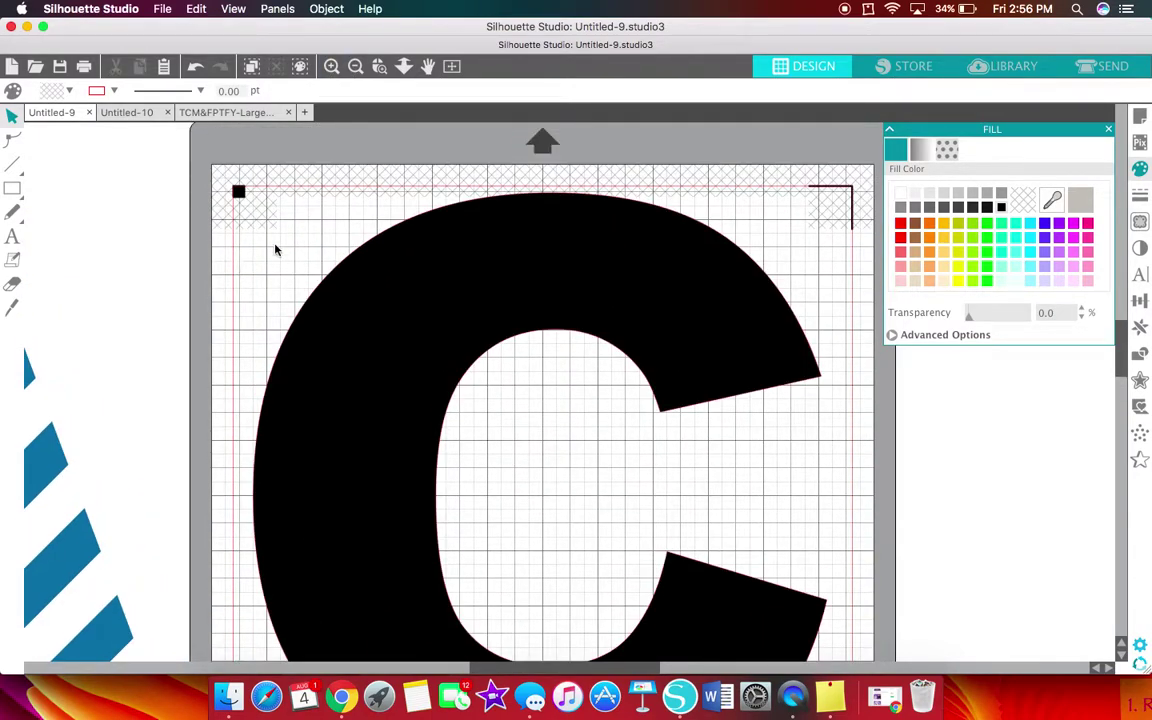
pyautogui.scroll(-3, 460, 398)
pyautogui.scroll(2, 461, 401)
pyautogui.click(664, 240)
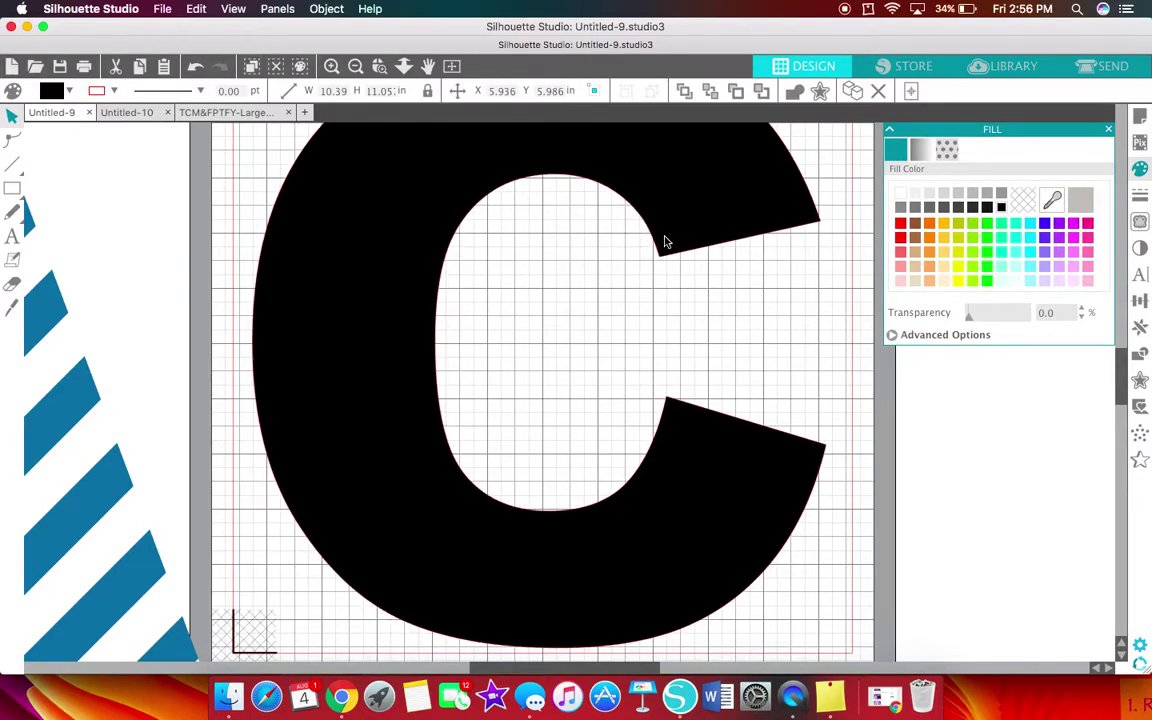
pyautogui.click(355, 66)
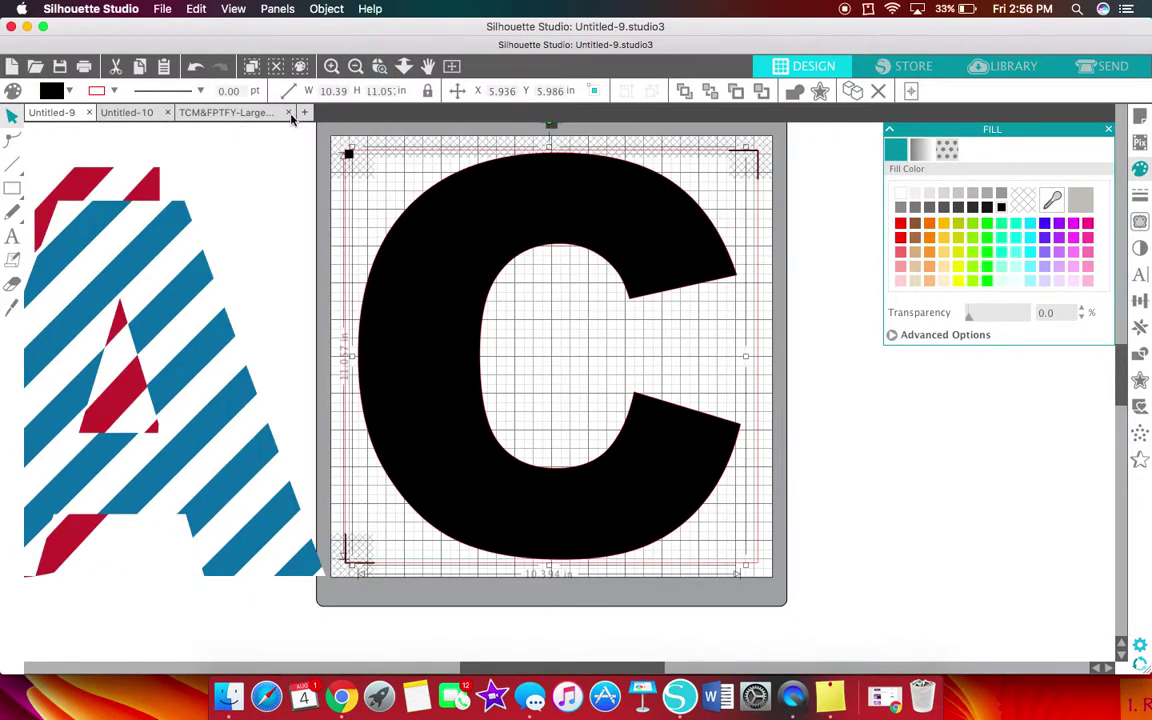
# Create a new drawing and open the orange TCM&FPTFY-LargeStripes-PumpkinPie pattern.
pyautogui.click(258, 113)
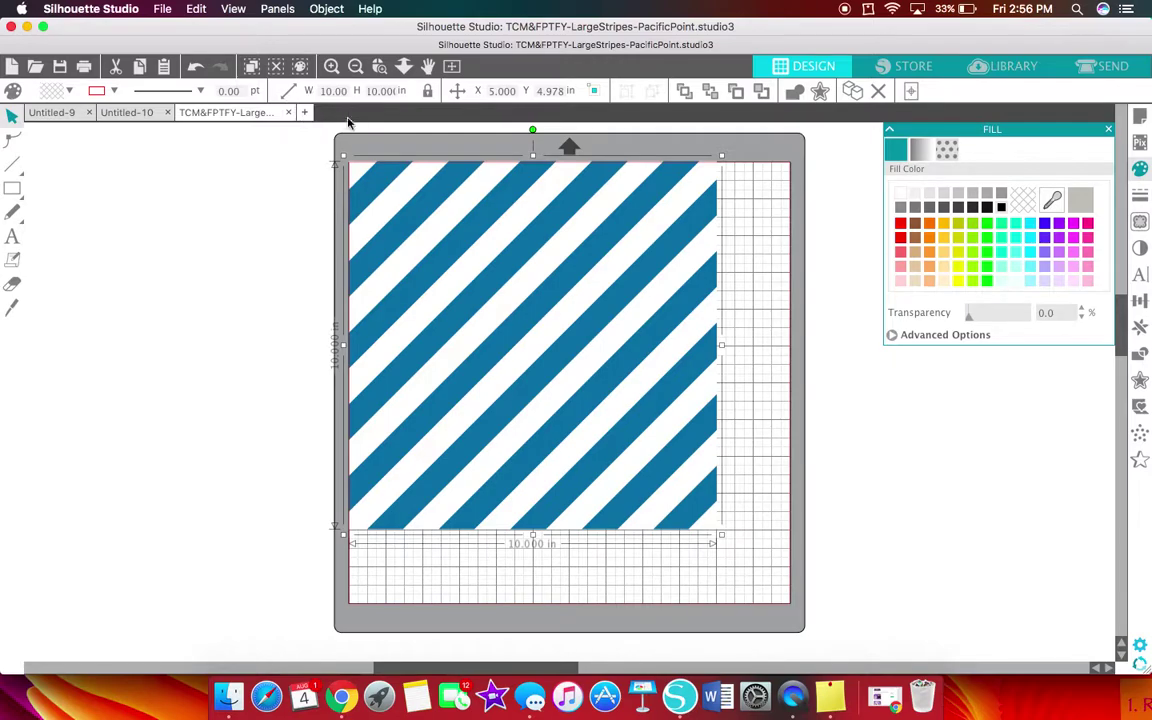
pyautogui.click(304, 112)
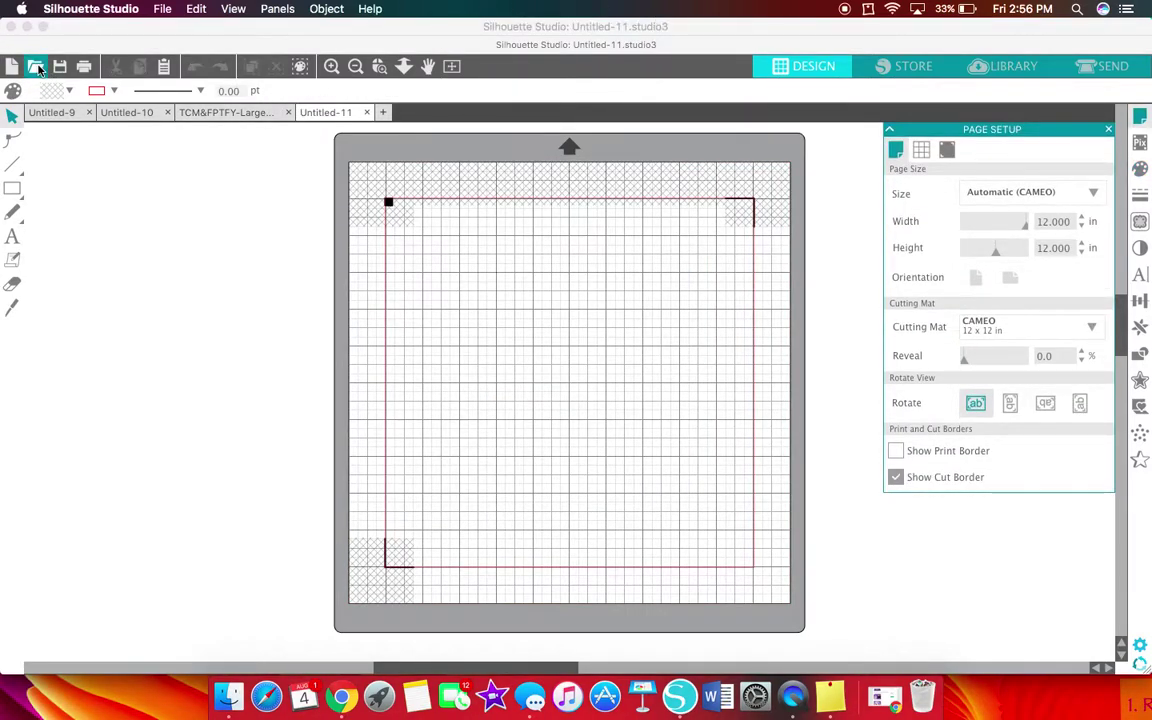
pyautogui.click(37, 68)
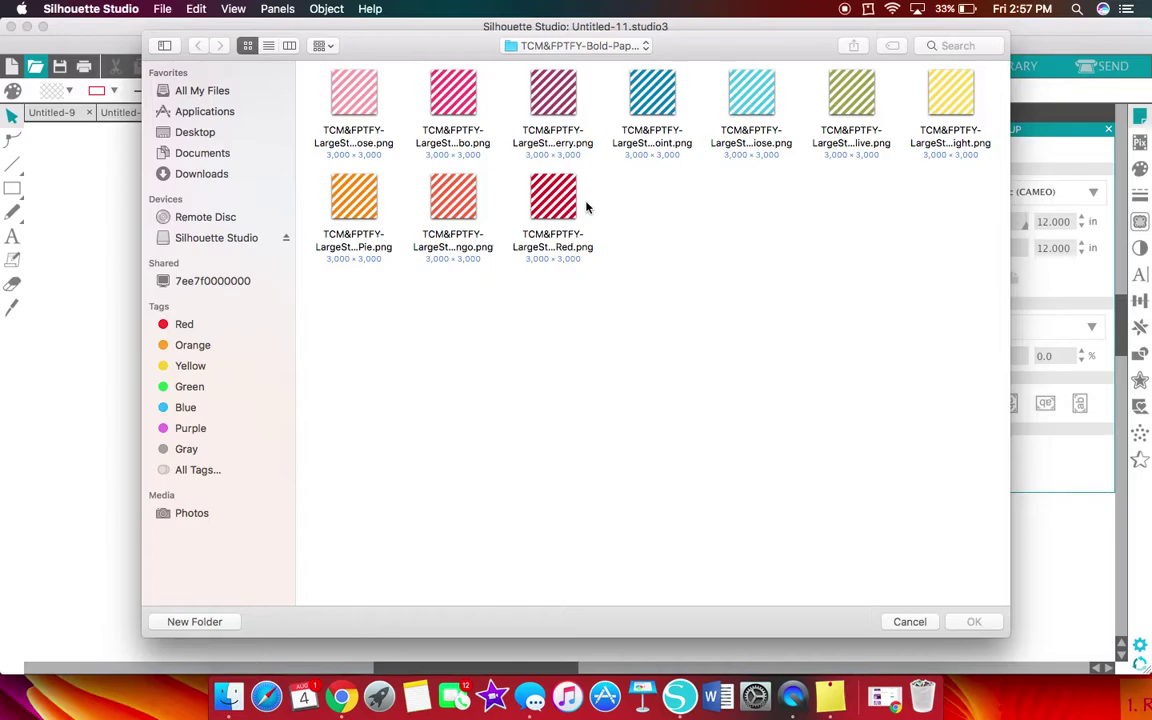
pyautogui.click(357, 205)
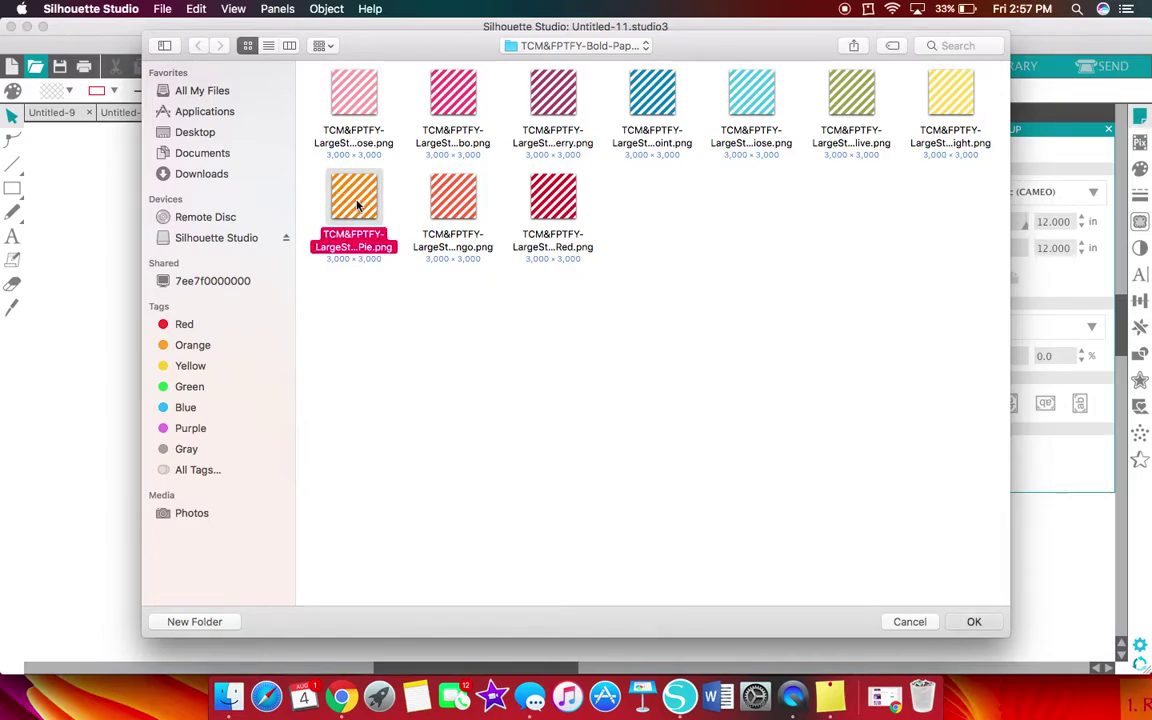
pyautogui.doubleClick(357, 205)
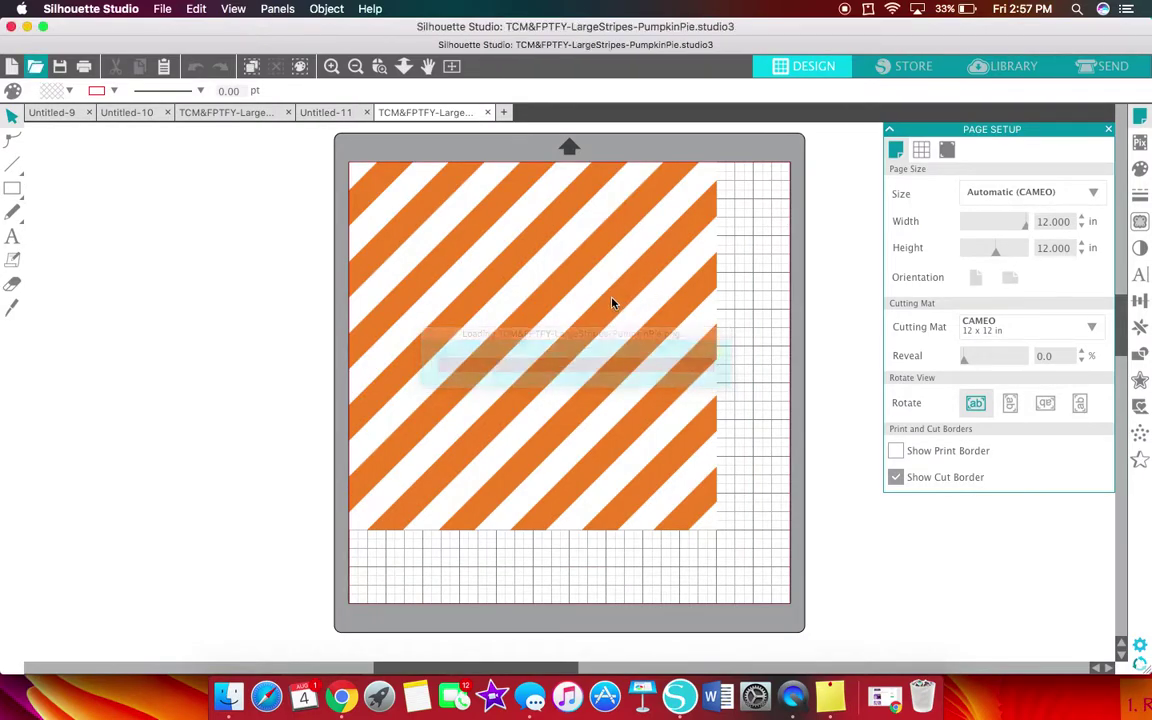
# Copy the orange stripe pattern and paste it into the Untitled-9 drawing with the letter C.
pyautogui.click(512, 256)
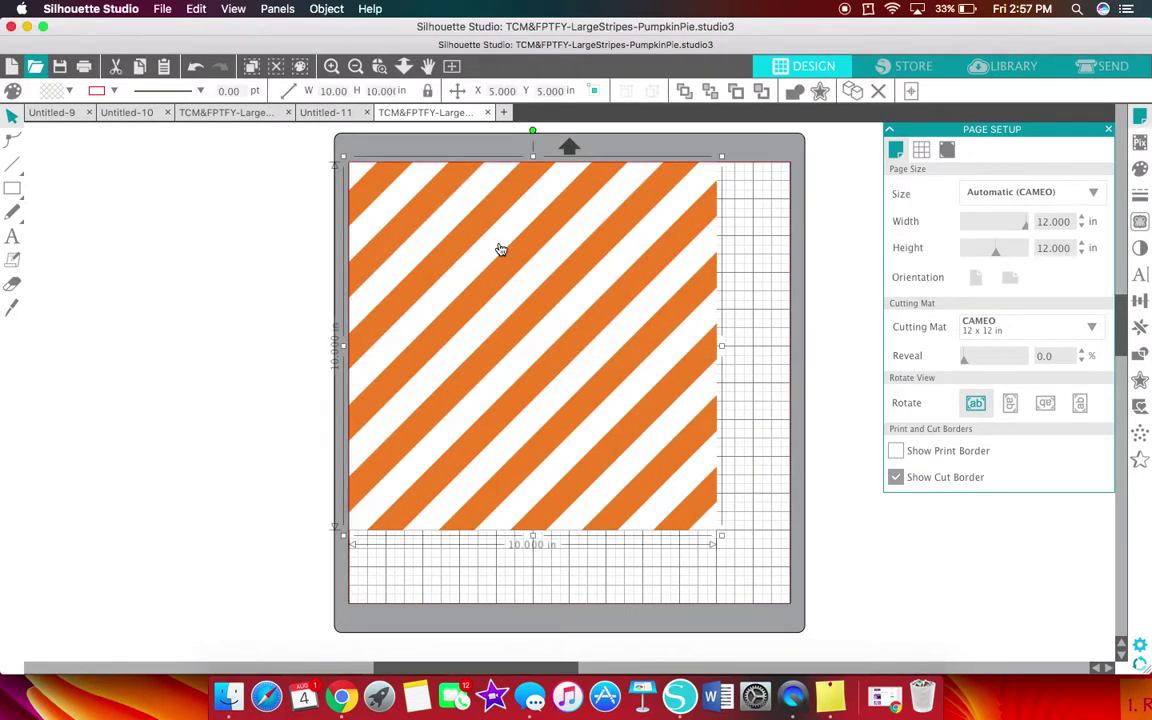
pyautogui.rightClick(501, 249)
pyautogui.click(532, 301)
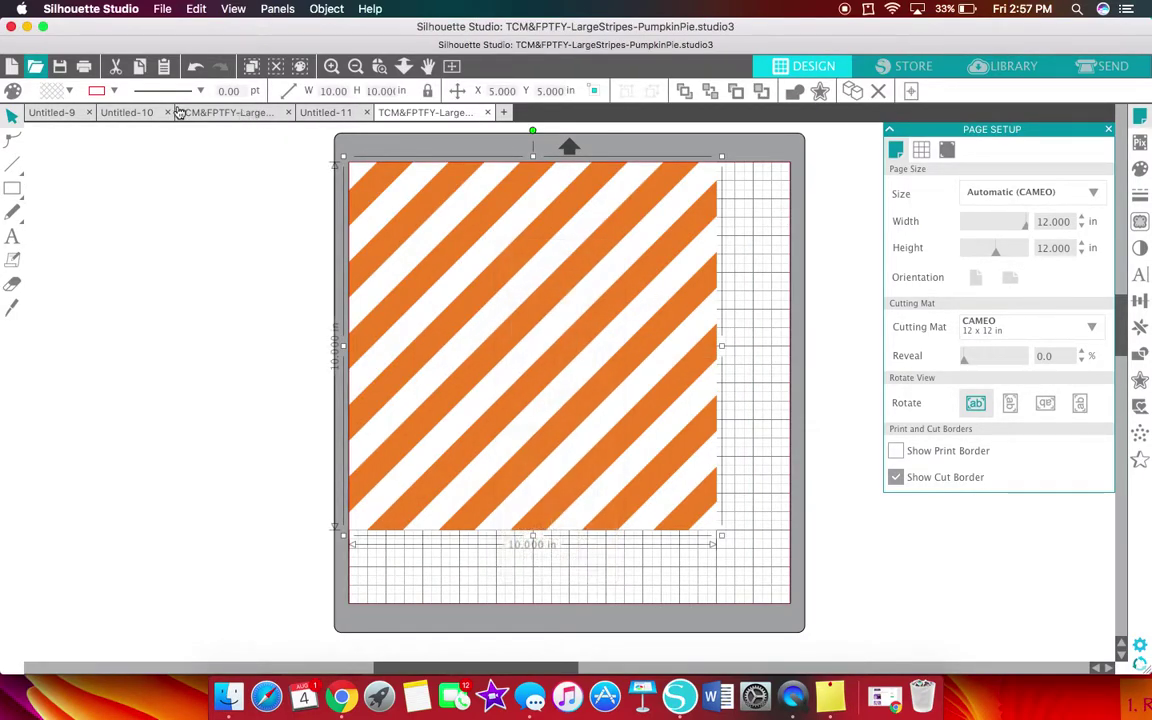
pyautogui.click(110, 113)
pyautogui.click(44, 112)
pyautogui.rightClick(287, 191)
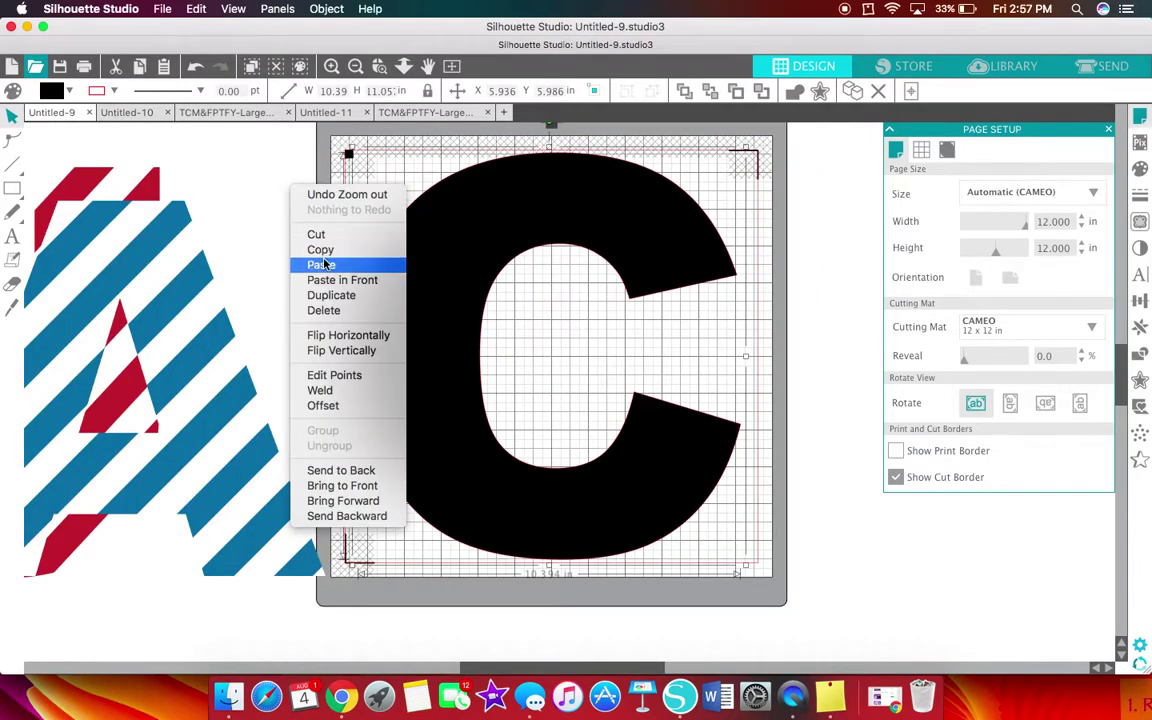
pyautogui.click(366, 243)
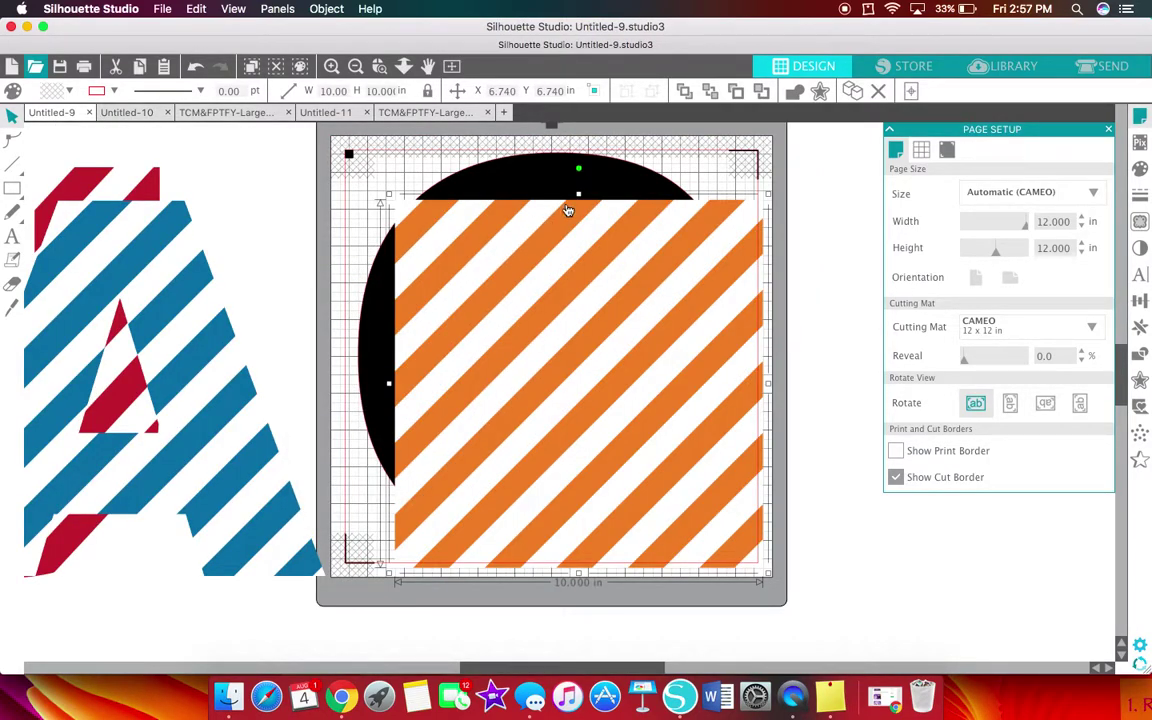
# Send the orange pattern behind the C and enlarge it to about 11.91 in square so it covers the whole letter.
pyautogui.rightClick(515, 354)
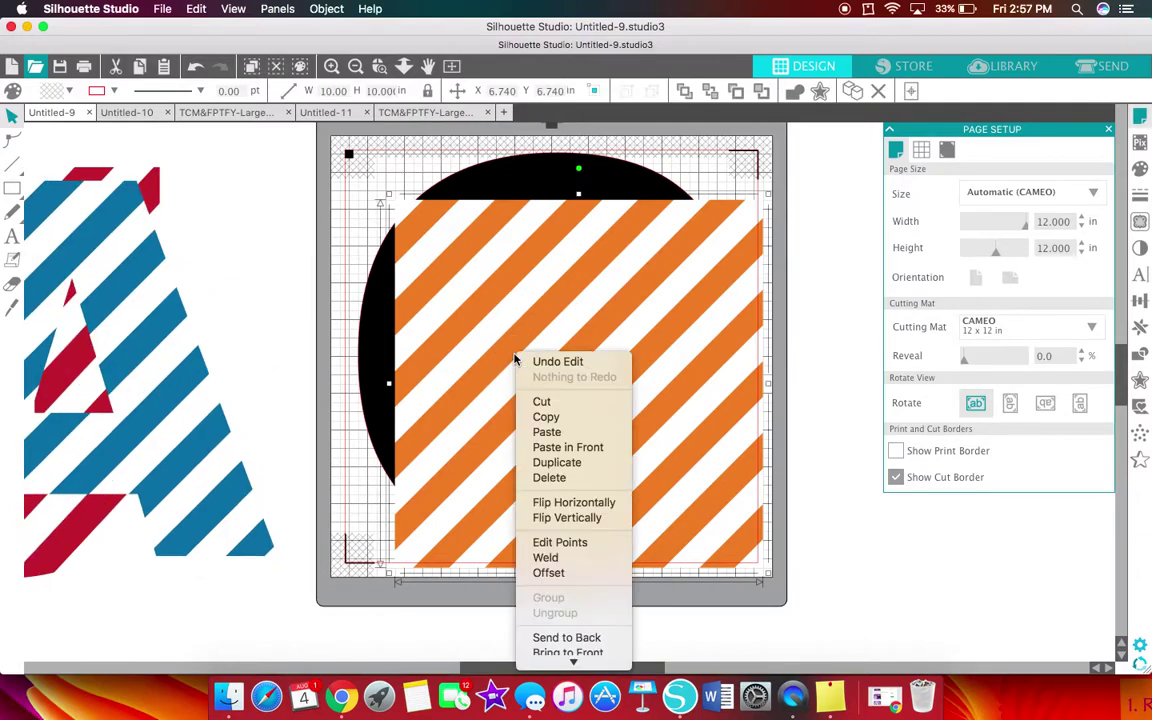
pyautogui.click(568, 638)
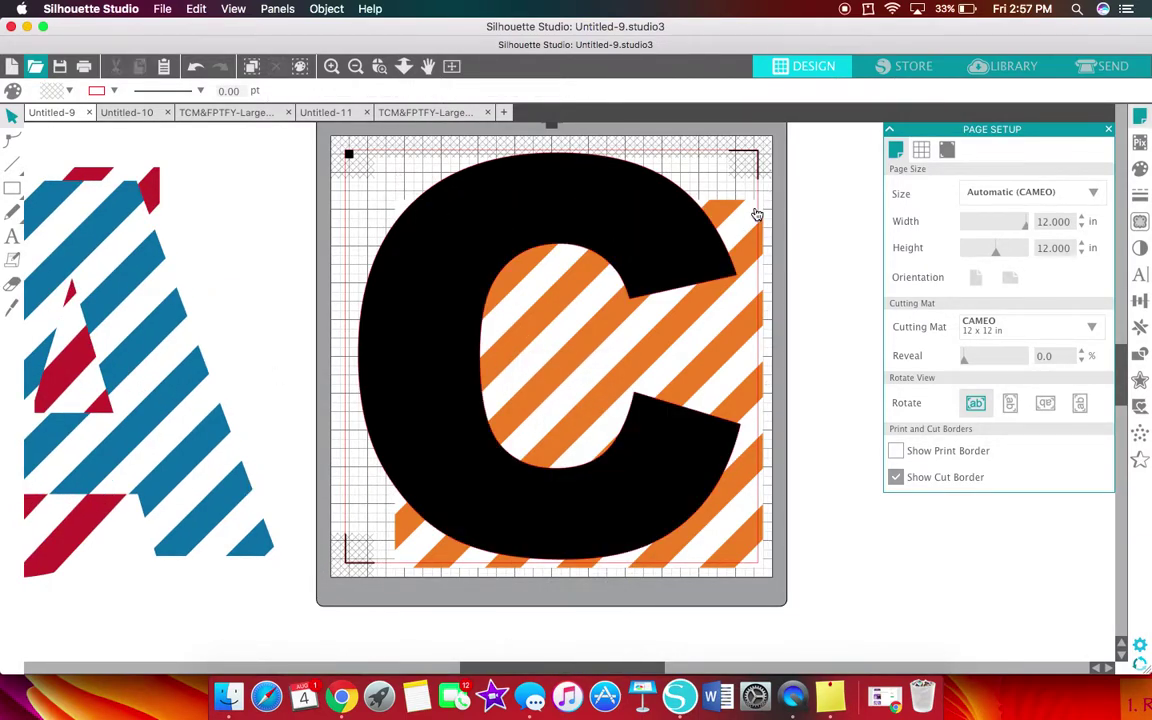
pyautogui.moveTo(768, 194); pyautogui.dragTo(794, 167)
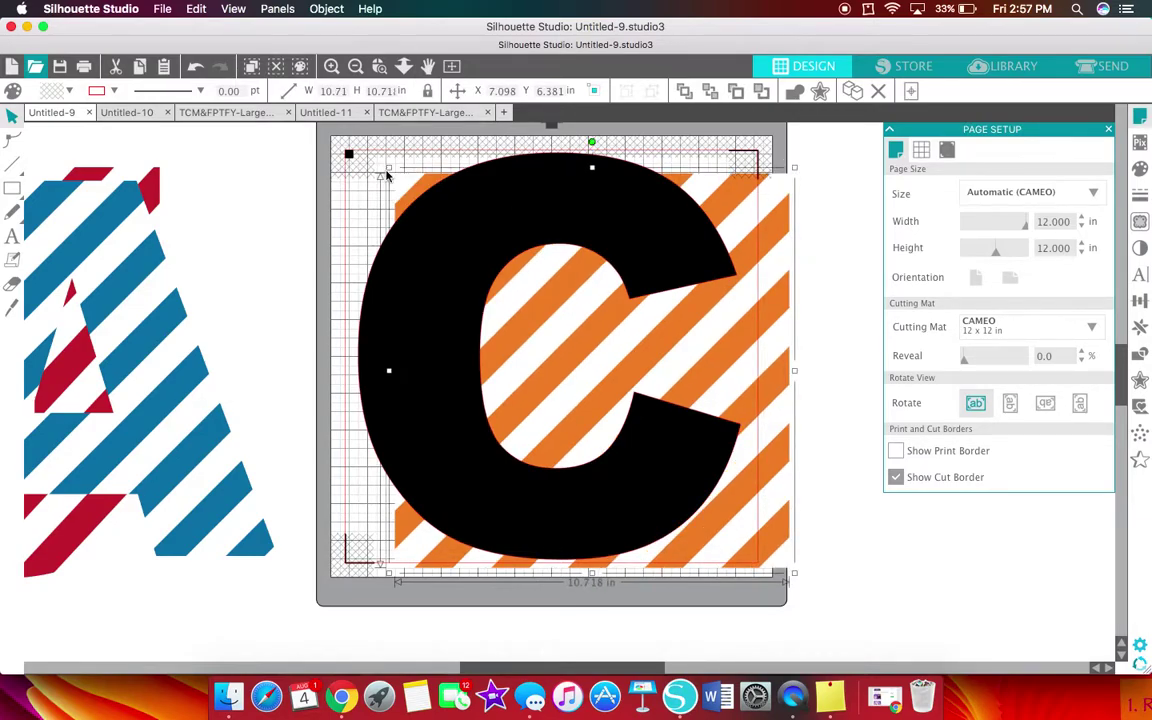
pyautogui.moveTo(388, 167); pyautogui.dragTo(350, 154)
pyautogui.scroll(2, 355, 210)
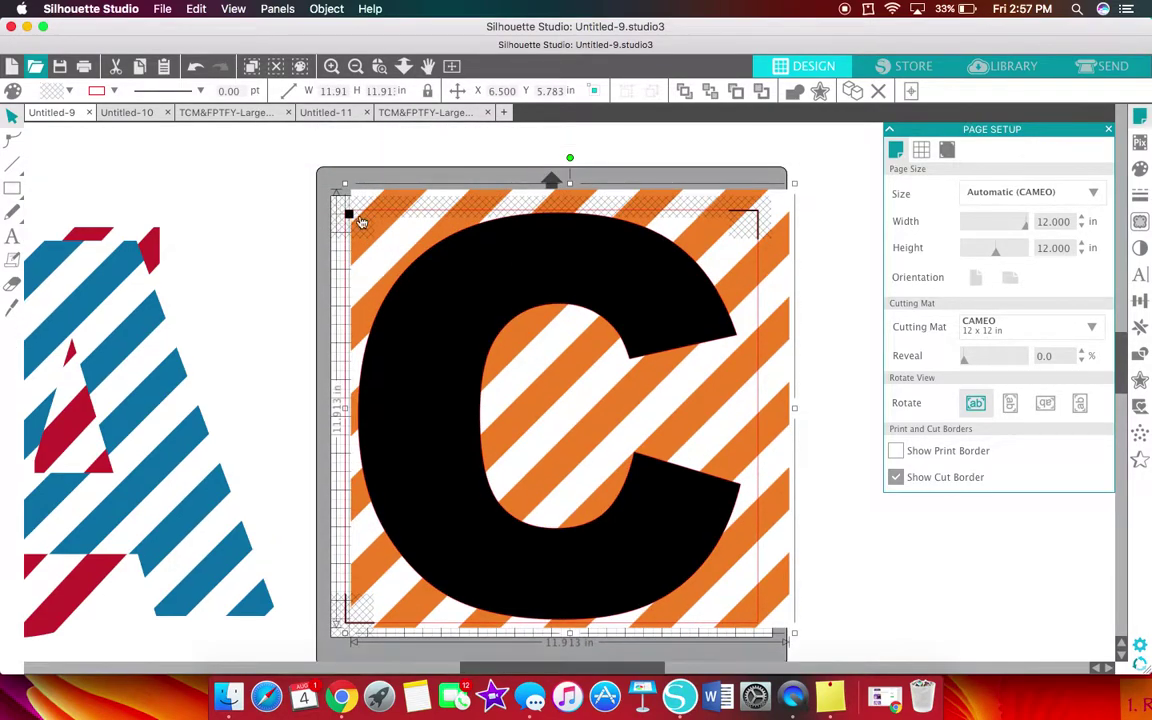
pyautogui.moveTo(399, 591); pyautogui.dragTo(379, 597)
# Crop the orange pattern to the shape of the C and move the striped letter off the mat beside the A.
pyautogui.keyDown('shift'); pyautogui.click(514, 275); pyautogui.keyUp('shift')
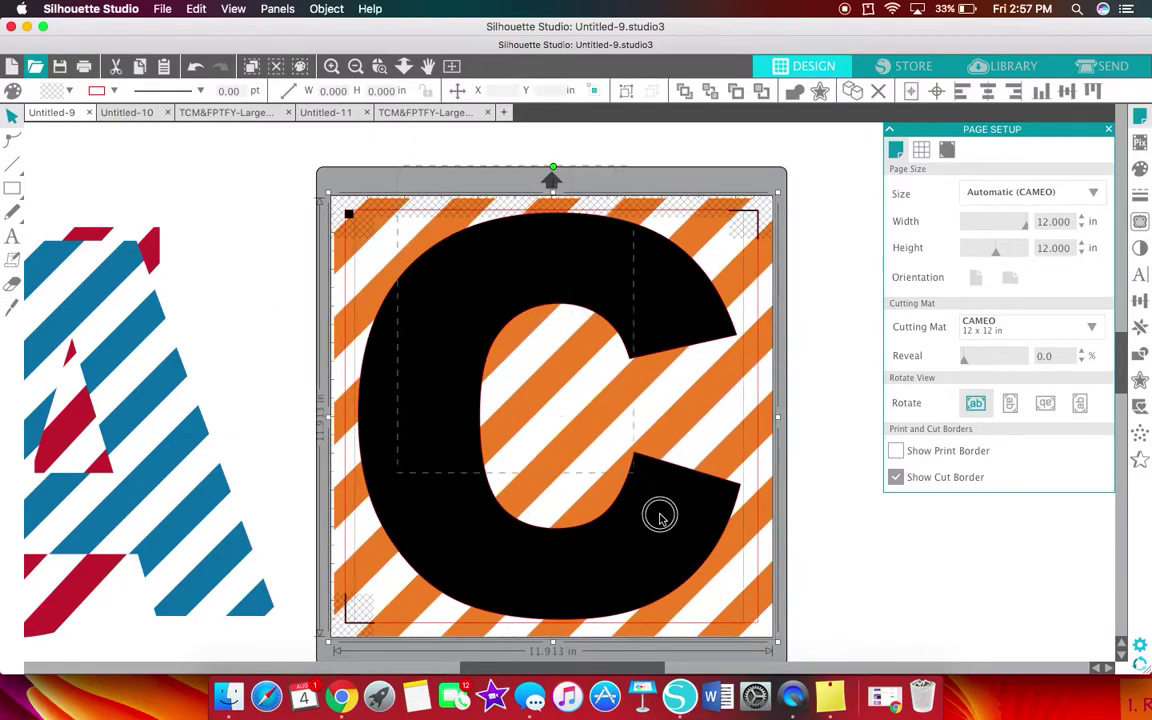
pyautogui.click(340, 8)
pyautogui.moveTo(390, 104)
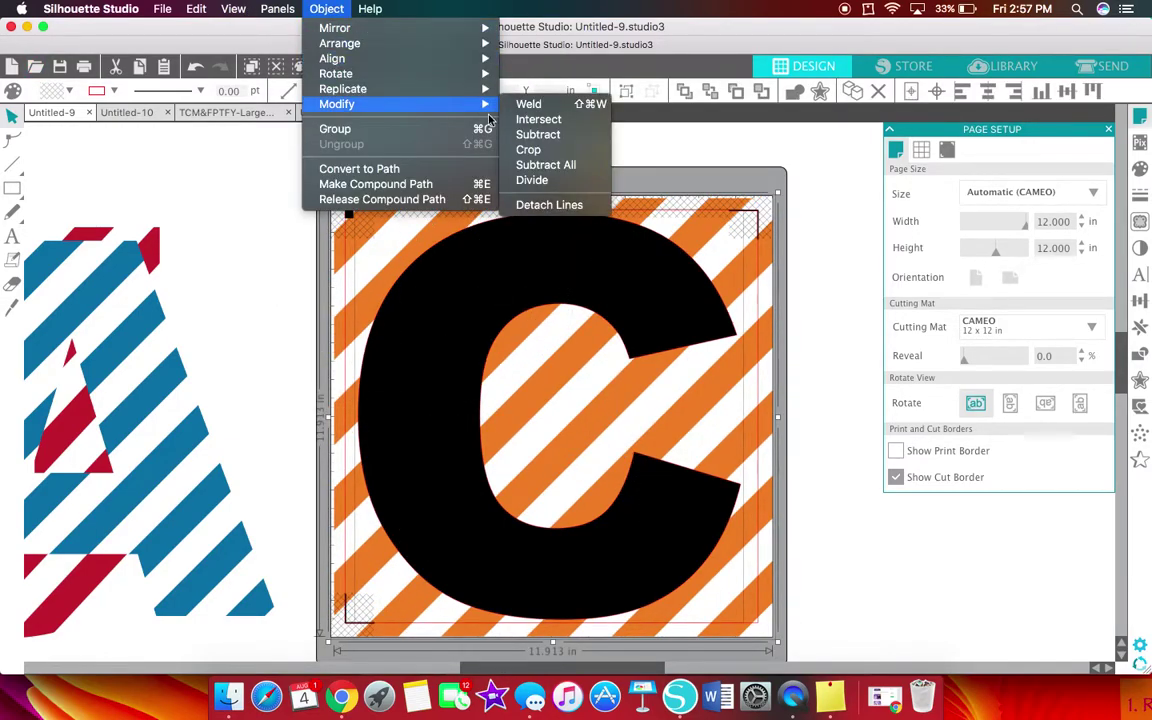
pyautogui.click(531, 153)
pyautogui.moveTo(509, 278); pyautogui.dragTo(58, 304)
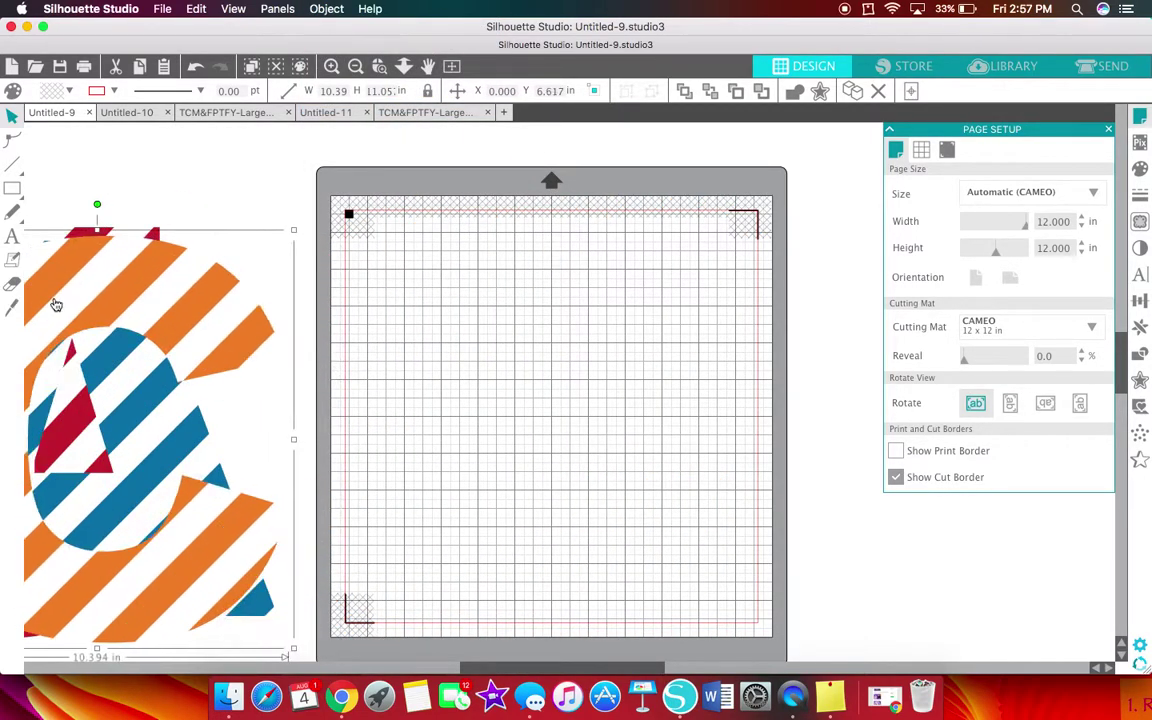
pyautogui.click(495, 342)
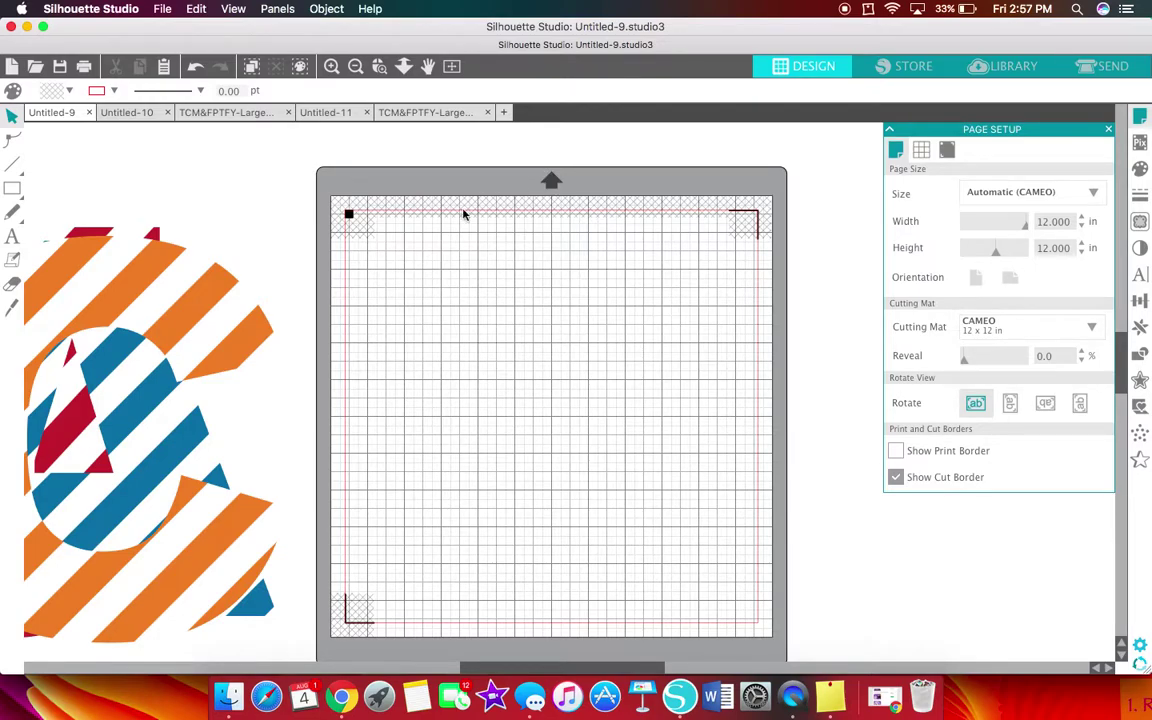
# Add the text letter K on the empty mat and set its font to Arial Black.
pyautogui.click(12, 236)
pyautogui.click(647, 372)
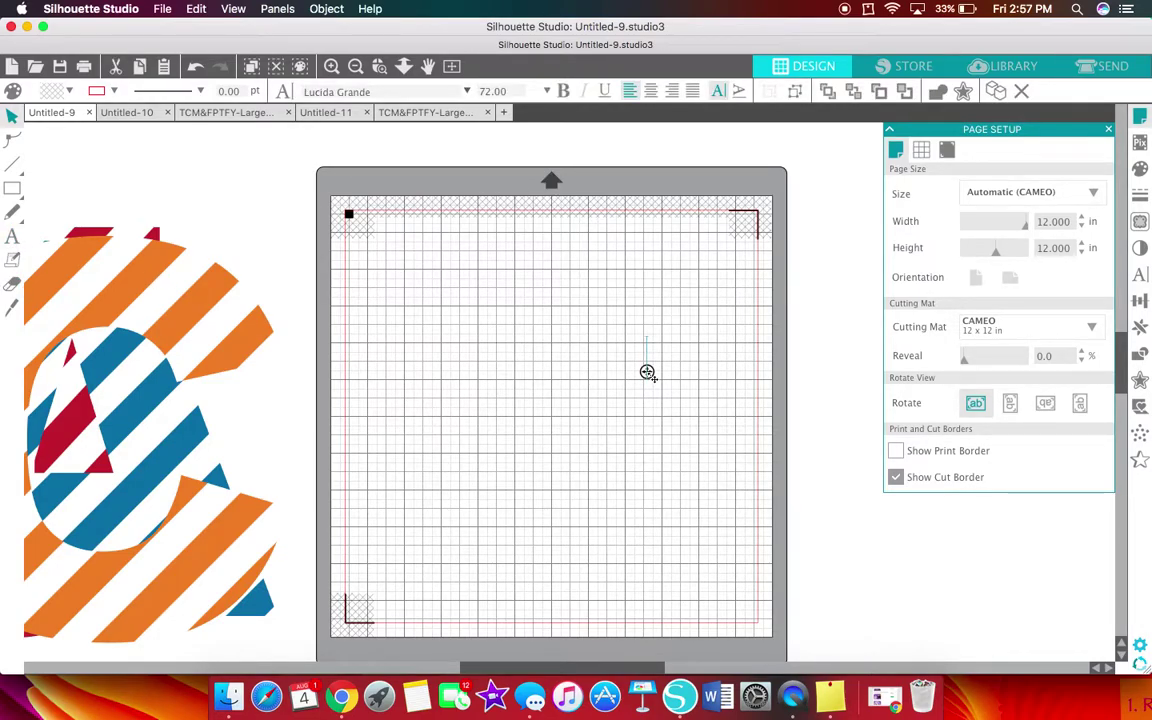
pyautogui.write('K')
pyautogui.moveTo(666, 357); pyautogui.dragTo(620, 352)
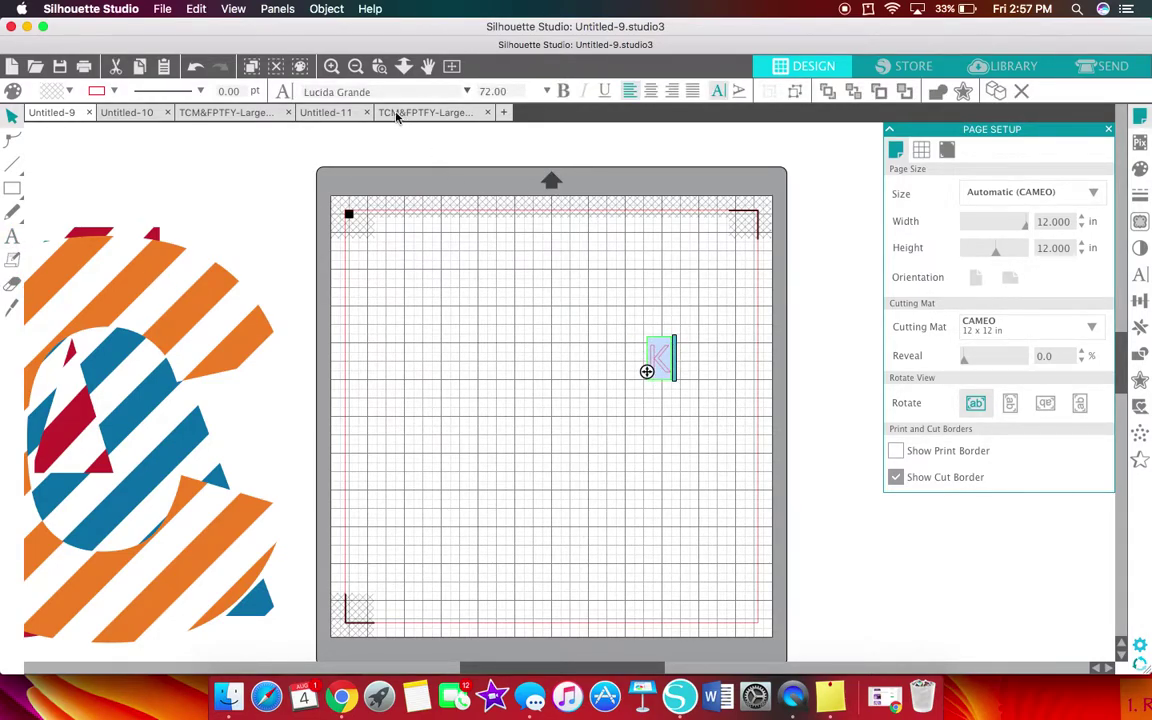
pyautogui.click(463, 90)
pyautogui.scroll(15, 440, 150)
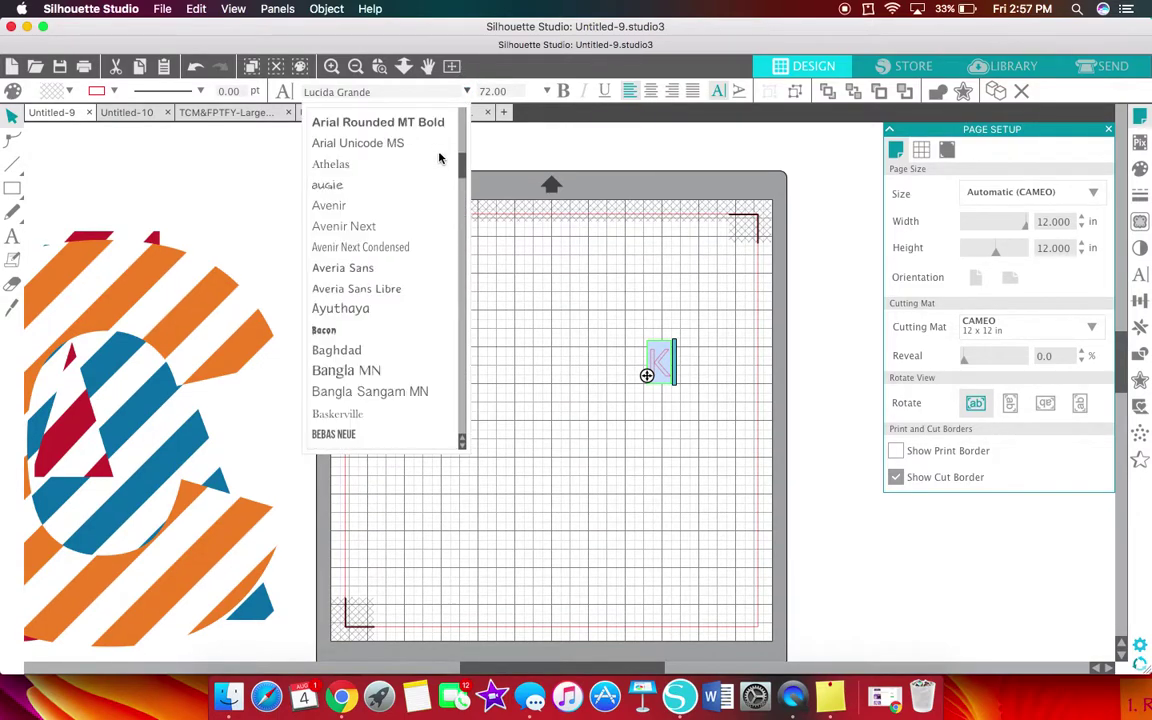
pyautogui.scroll(5, 391, 193)
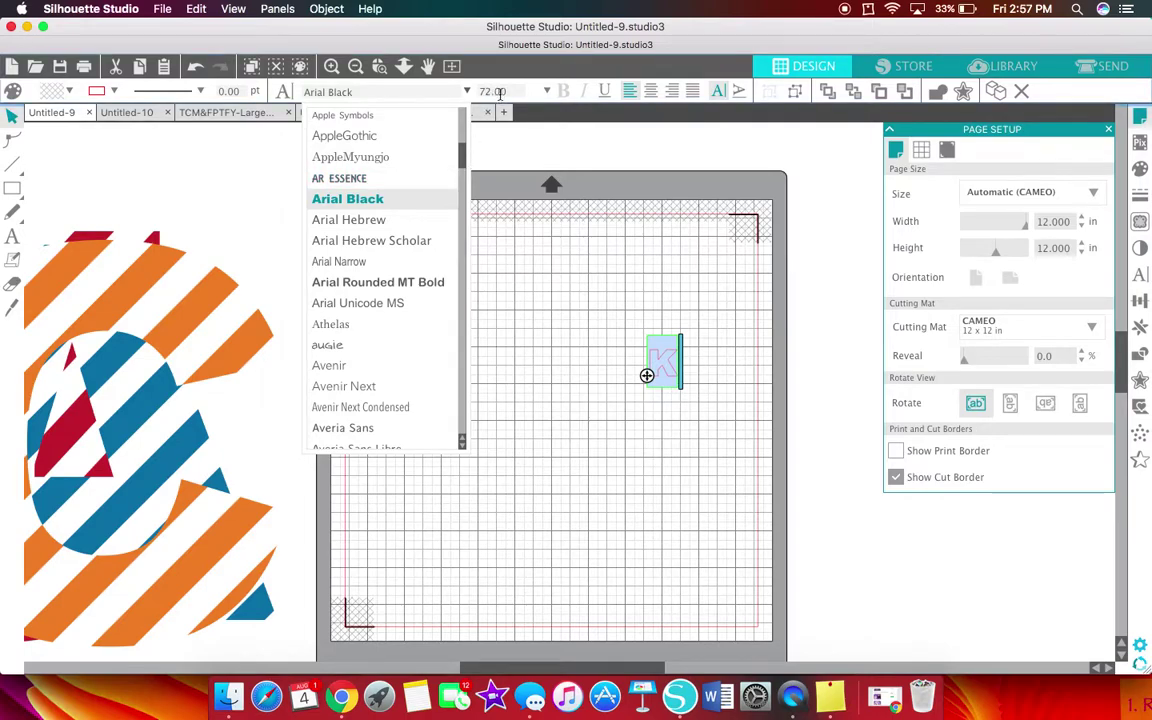
pyautogui.click(700, 355)
# Enlarge the K text to about 320 pt and ungroup it.
pyautogui.click(630, 368)
pyautogui.moveTo(665, 368); pyautogui.dragTo(689, 555)
pyautogui.rightClick(607, 437)
pyautogui.moveTo(680, 668)
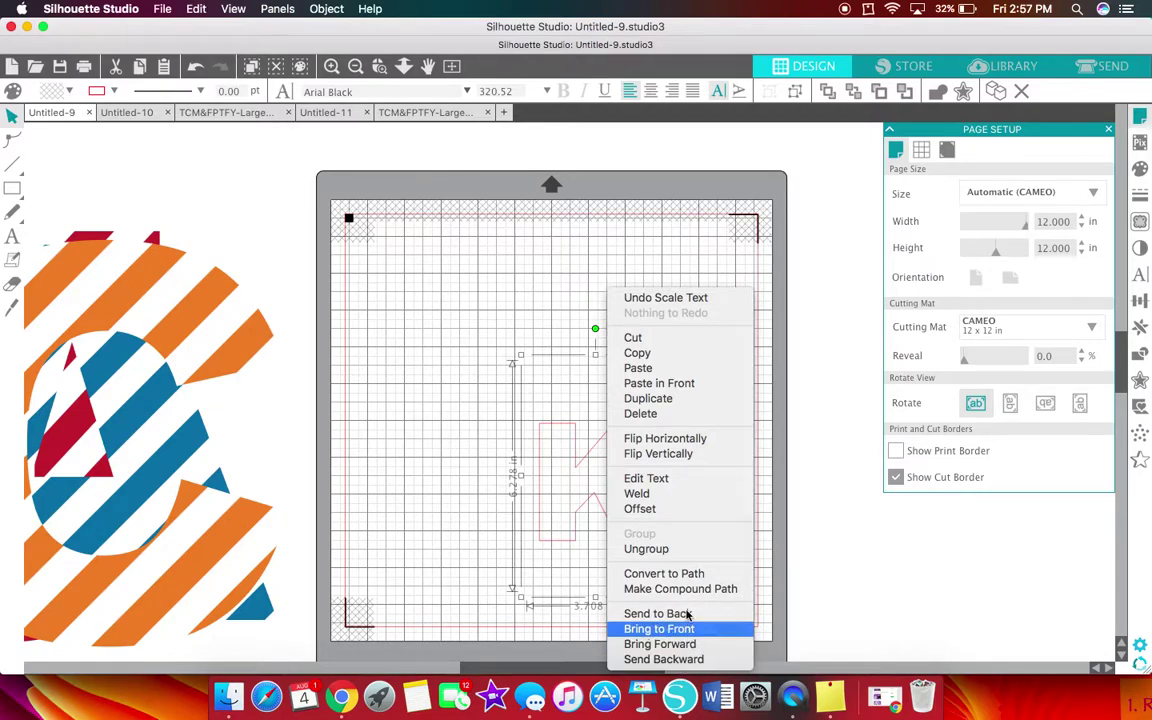
pyautogui.click(668, 549)
# Enlarge the K to about 11.02 in wide by 10.40 in high and position it within the cut border.
pyautogui.moveTo(589, 473); pyautogui.dragTo(548, 373)
pyautogui.moveTo(627, 330); pyautogui.dragTo(745, 212)
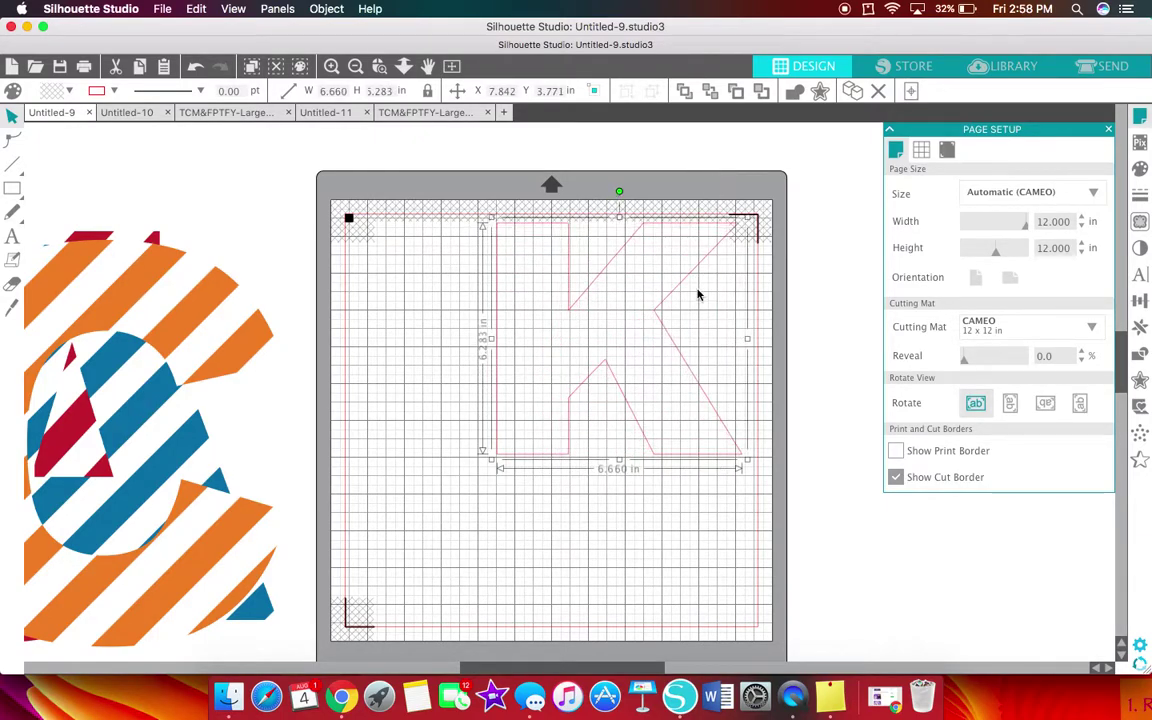
pyautogui.moveTo(670, 296); pyautogui.dragTo(579, 299)
pyautogui.moveTo(658, 467); pyautogui.dragTo(760, 642)
pyautogui.moveTo(684, 417); pyautogui.dragTo(635, 449)
pyautogui.moveTo(752, 246)
pyautogui.mouseDown()
pyautogui.moveTo(769, 231)
pyautogui.moveTo(759, 234)
pyautogui.mouseUp()
pyautogui.click(455, 563)
pyautogui.moveTo(471, 577); pyautogui.dragTo(464, 580)
pyautogui.click(743, 313)
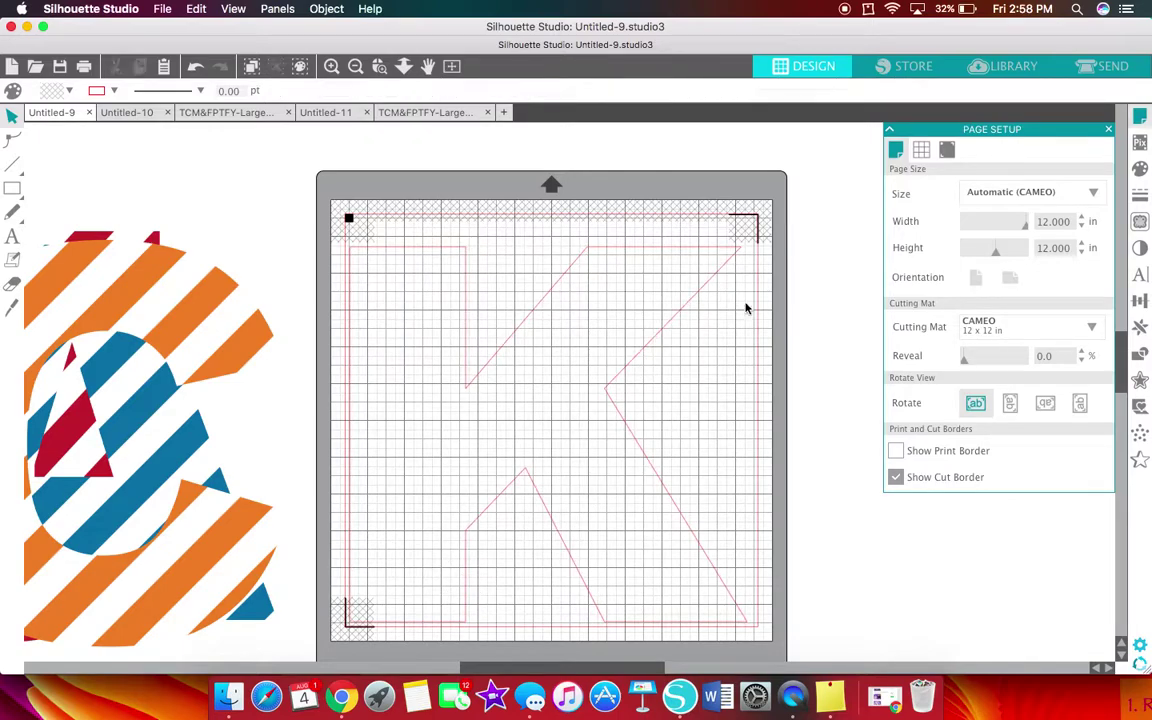
pyautogui.click(737, 254)
pyautogui.moveTo(752, 241); pyautogui.dragTo(758, 231)
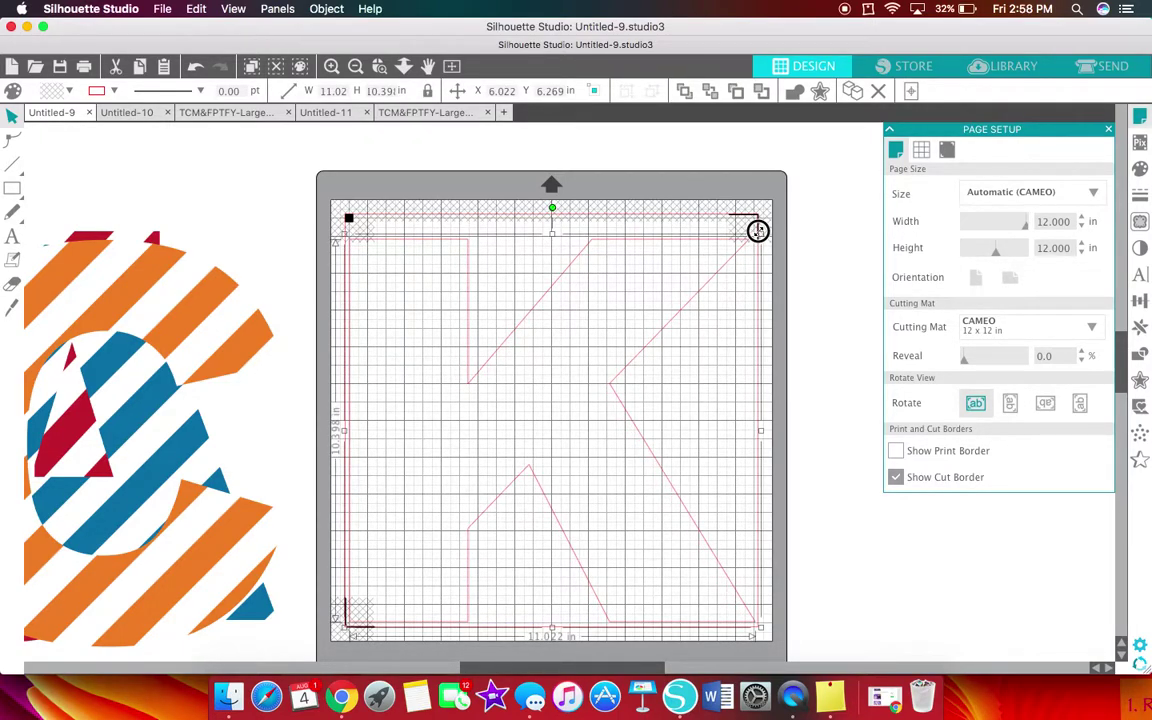
pyautogui.click(822, 298)
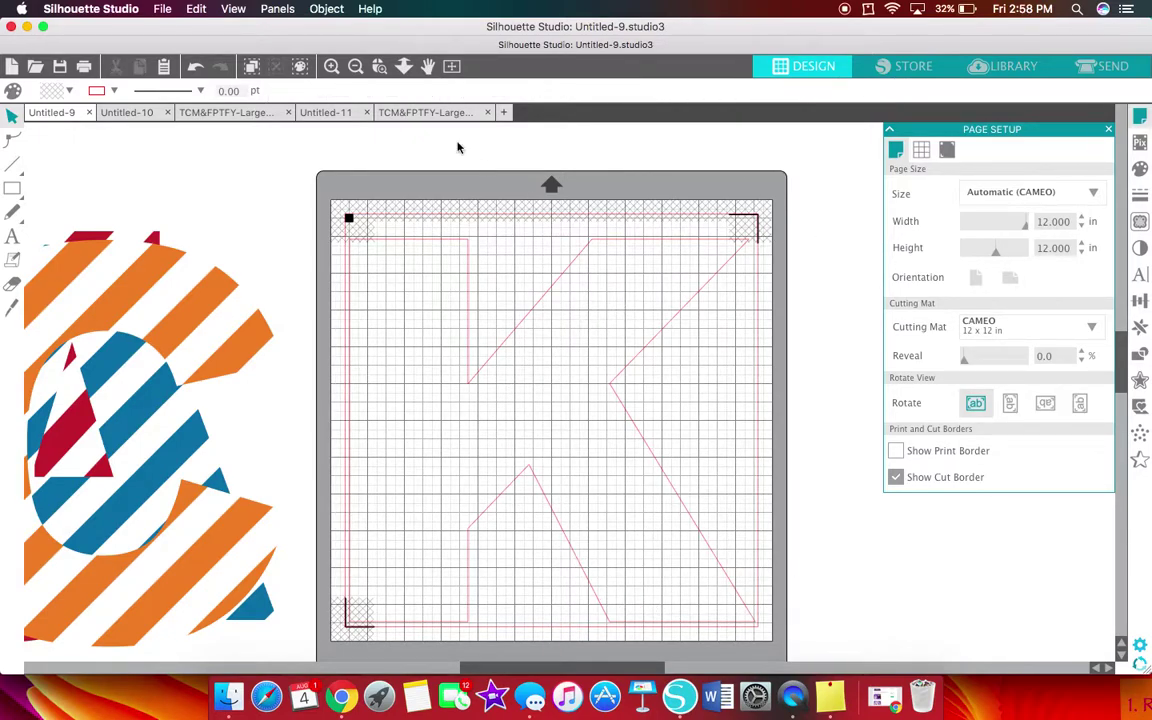
# Create a new drawing and open the yellow TCM&FPTFY-LargeStripes-DaffodilDelight pattern.
pyautogui.click(504, 112)
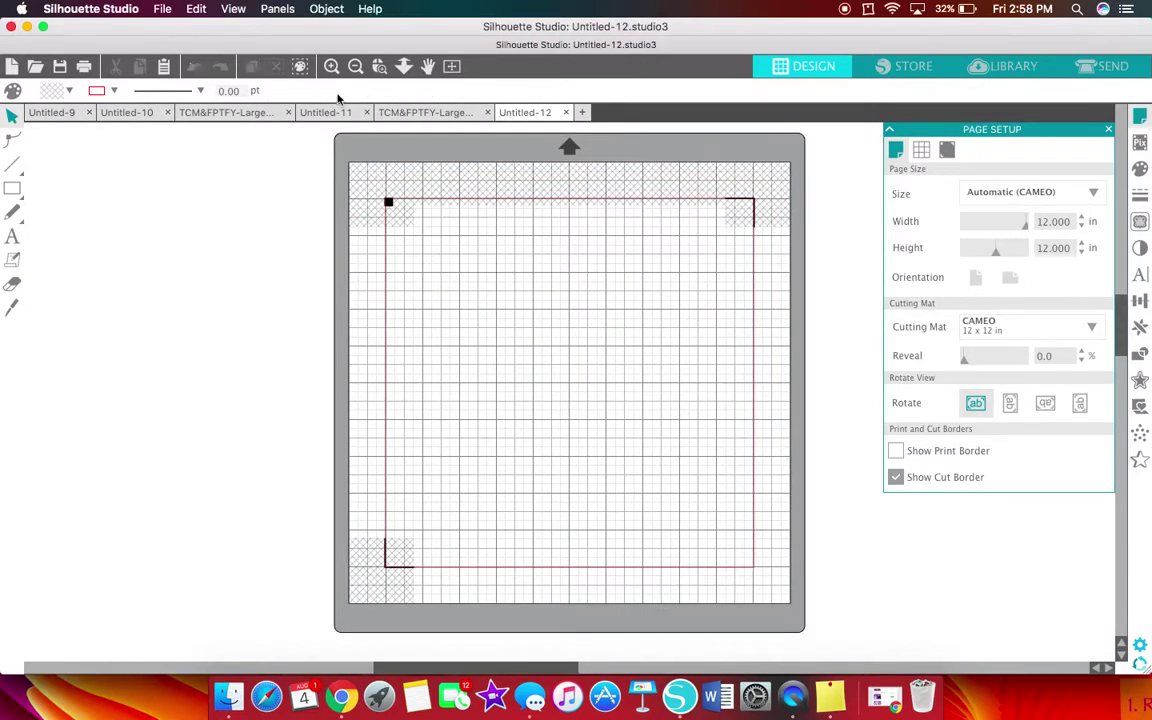
pyautogui.click(37, 67)
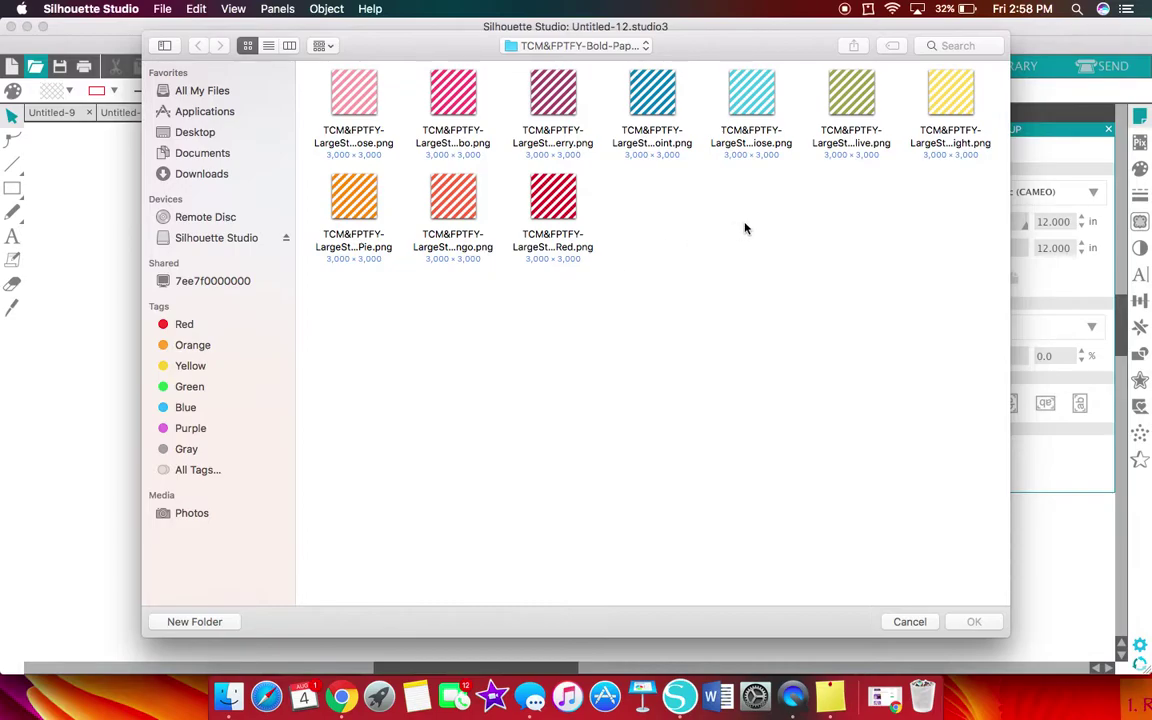
pyautogui.doubleClick(953, 104)
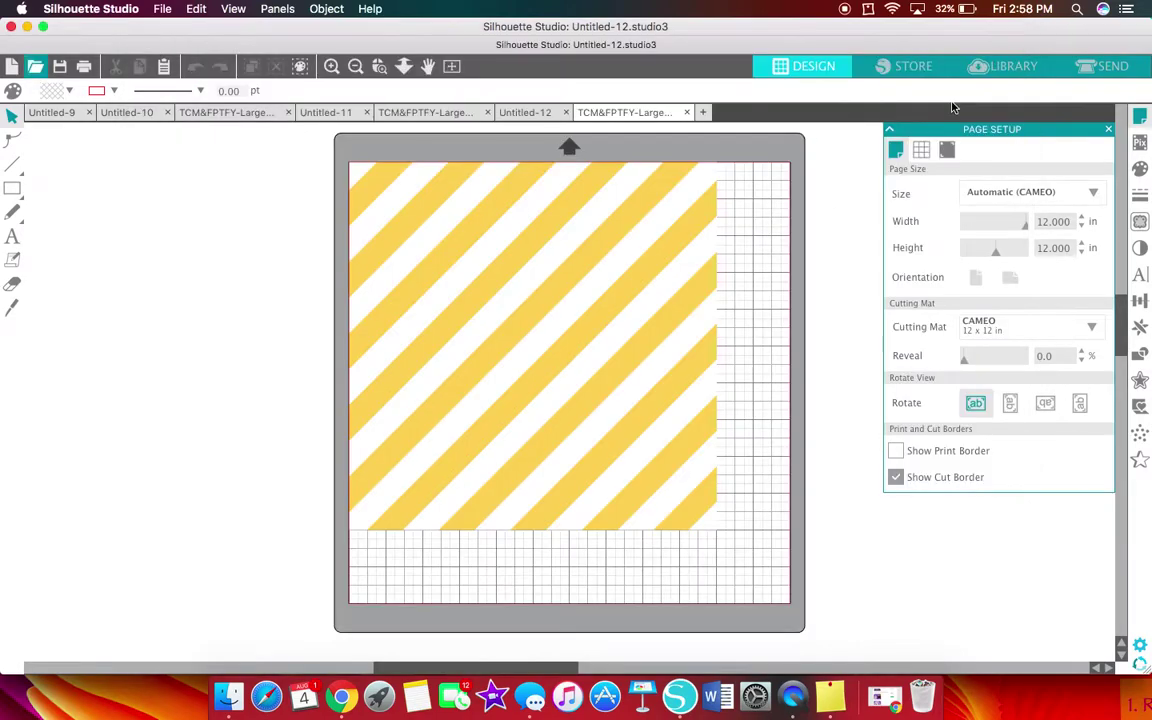
# Copy the yellow stripe pattern and paste it into the Untitled-9 drawing that holds the K outline.
pyautogui.rightClick(643, 275)
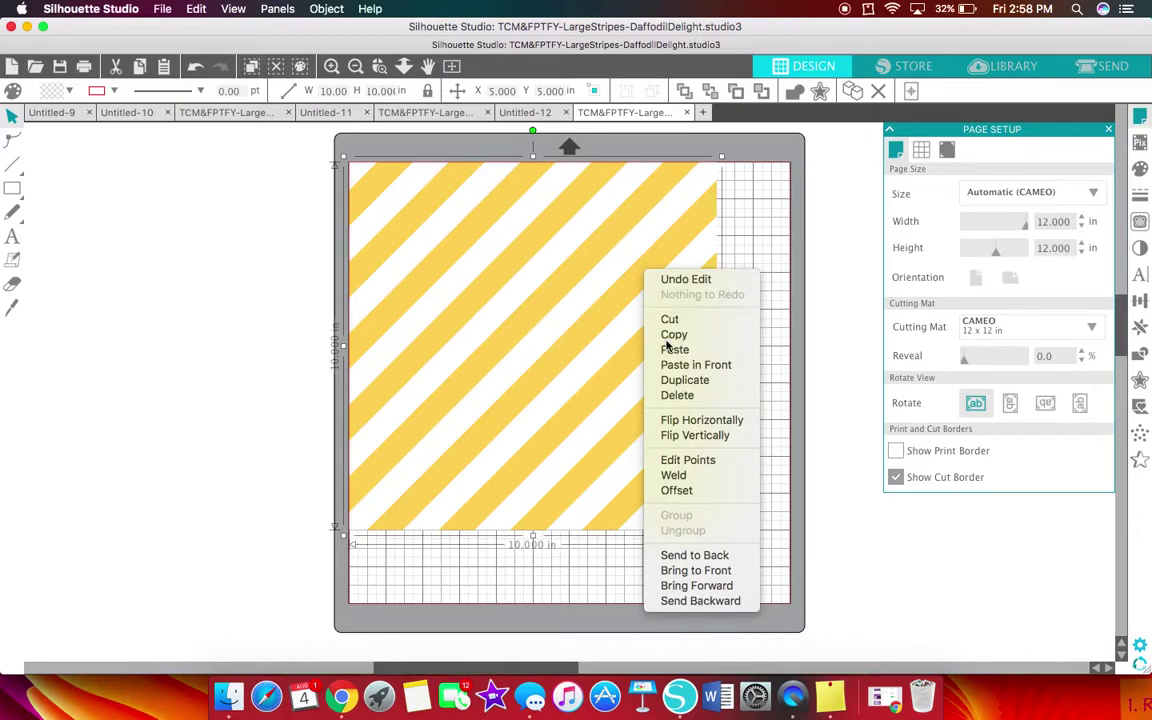
pyautogui.click(670, 334)
pyautogui.click(60, 113)
pyautogui.rightClick(436, 220)
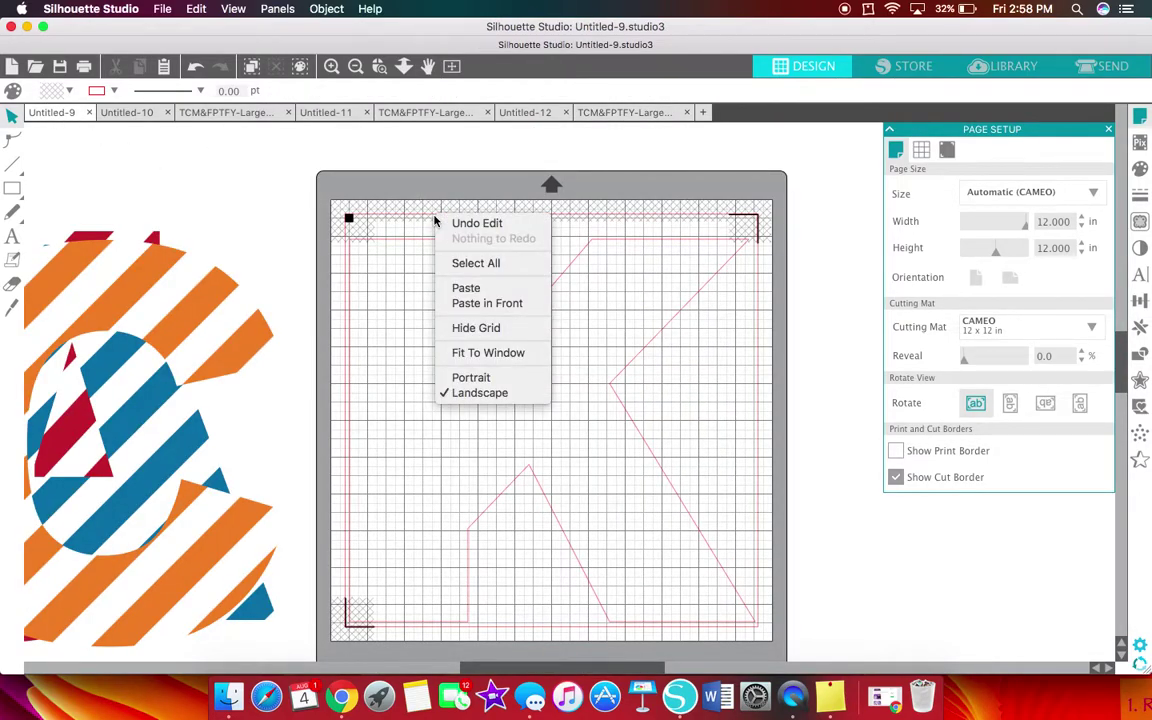
pyautogui.click(470, 288)
# Enlarge the yellow stripe pattern to about 11.79 in square and position it over the whole K outline.
pyautogui.moveTo(496, 350); pyautogui.dragTo(452, 314)
pyautogui.moveTo(715, 242); pyautogui.dragTo(781, 201)
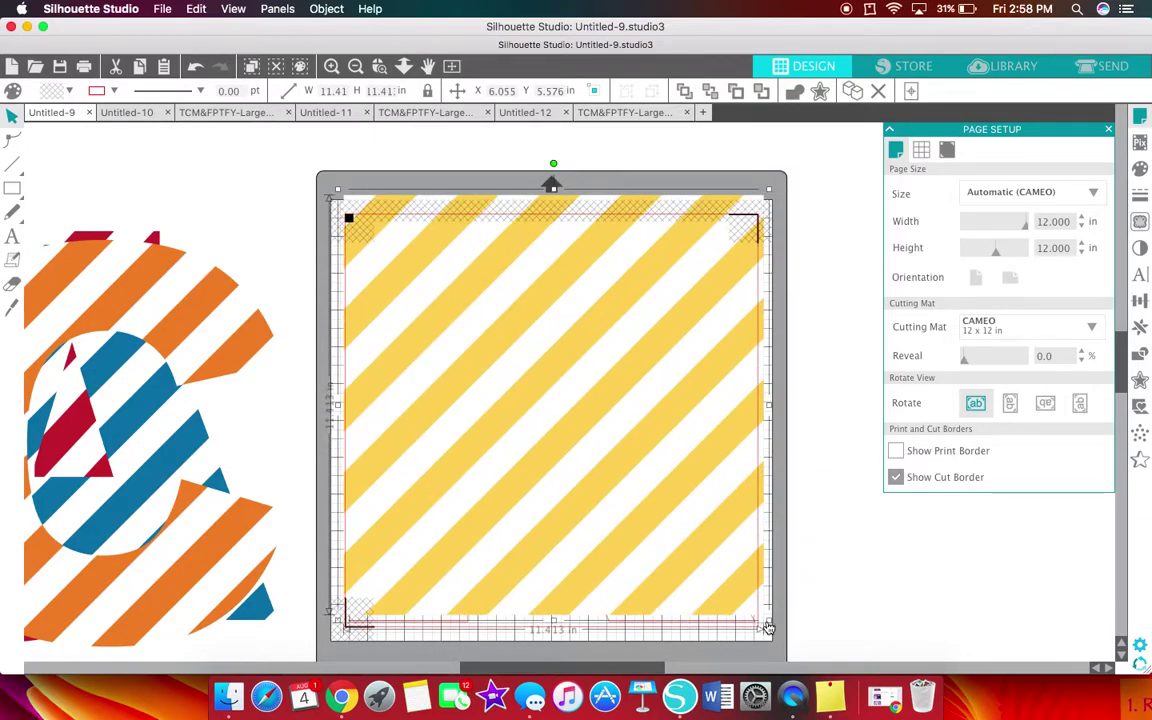
pyautogui.moveTo(771, 621); pyautogui.dragTo(780, 640)
pyautogui.moveTo(702, 575); pyautogui.dragTo(676, 508)
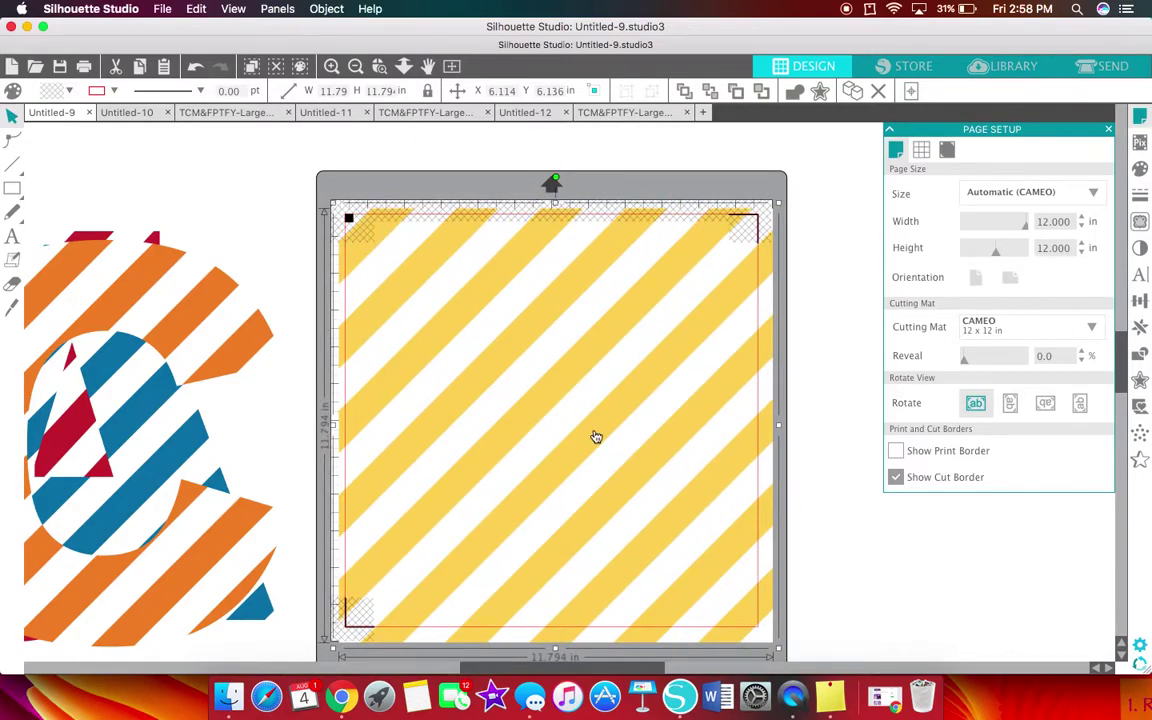
# Send the yellow pattern behind the K outline and crop the two shapes into a striped K.
pyautogui.rightClick(595, 431)
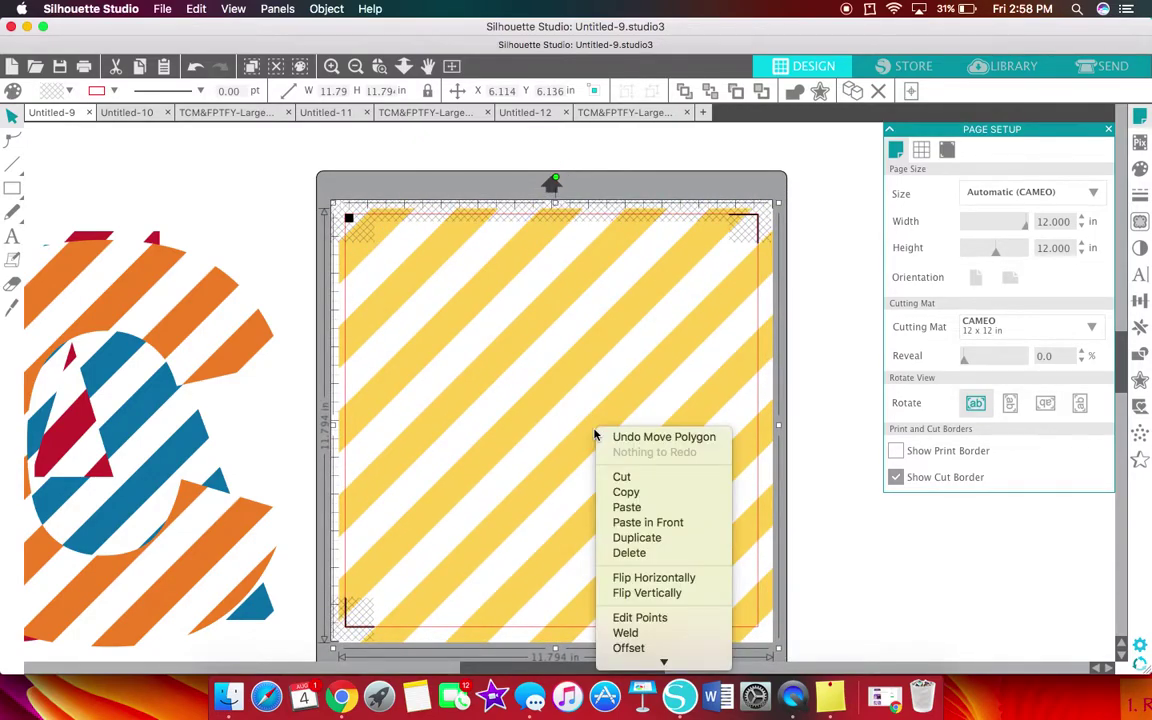
pyautogui.scroll(-3, 612, 592)
pyautogui.click(679, 617)
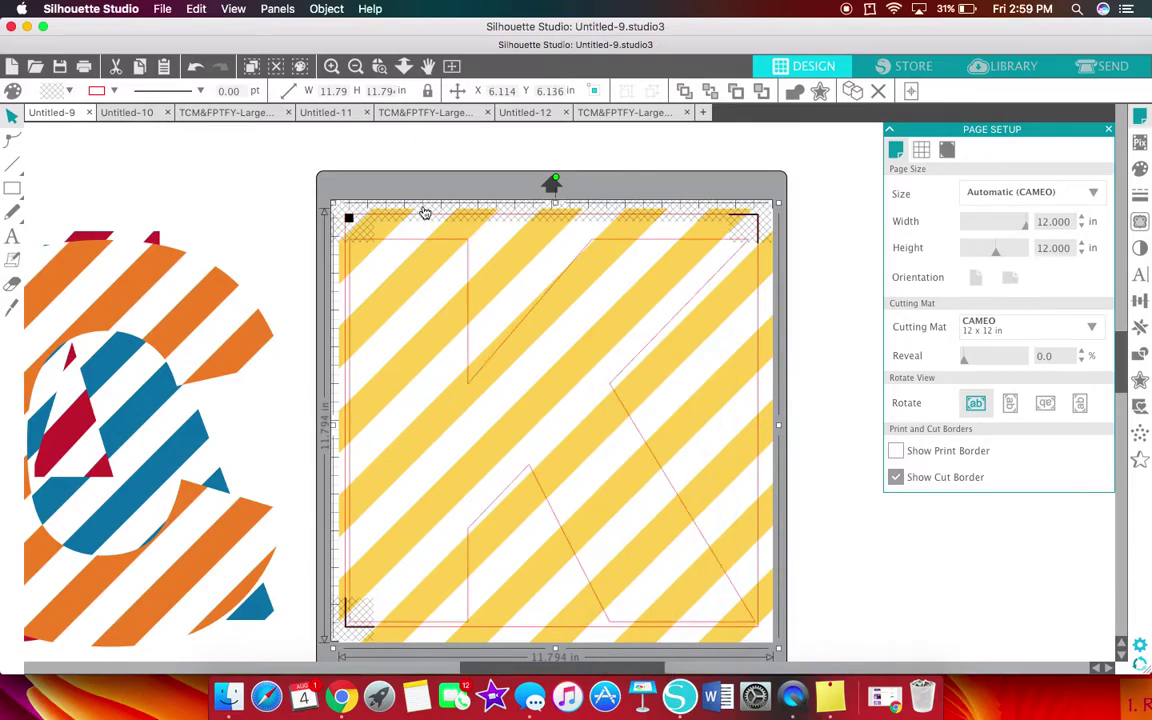
pyautogui.moveTo(436, 163); pyautogui.dragTo(669, 658)
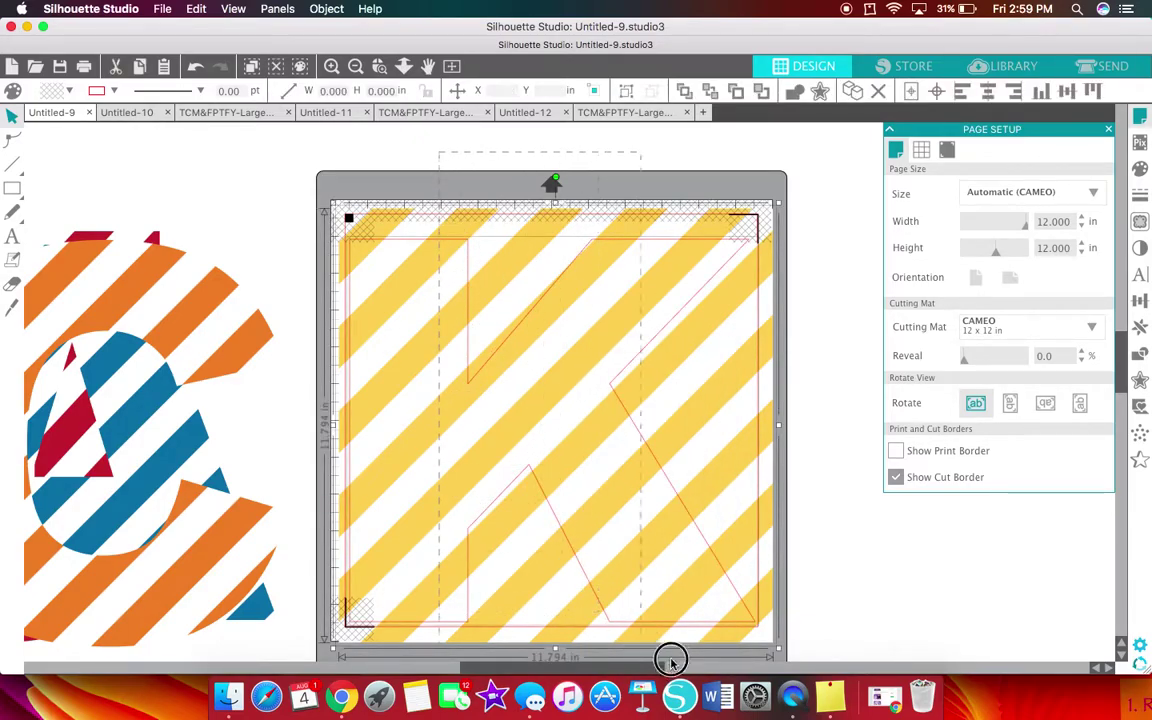
pyautogui.click(278, 9)
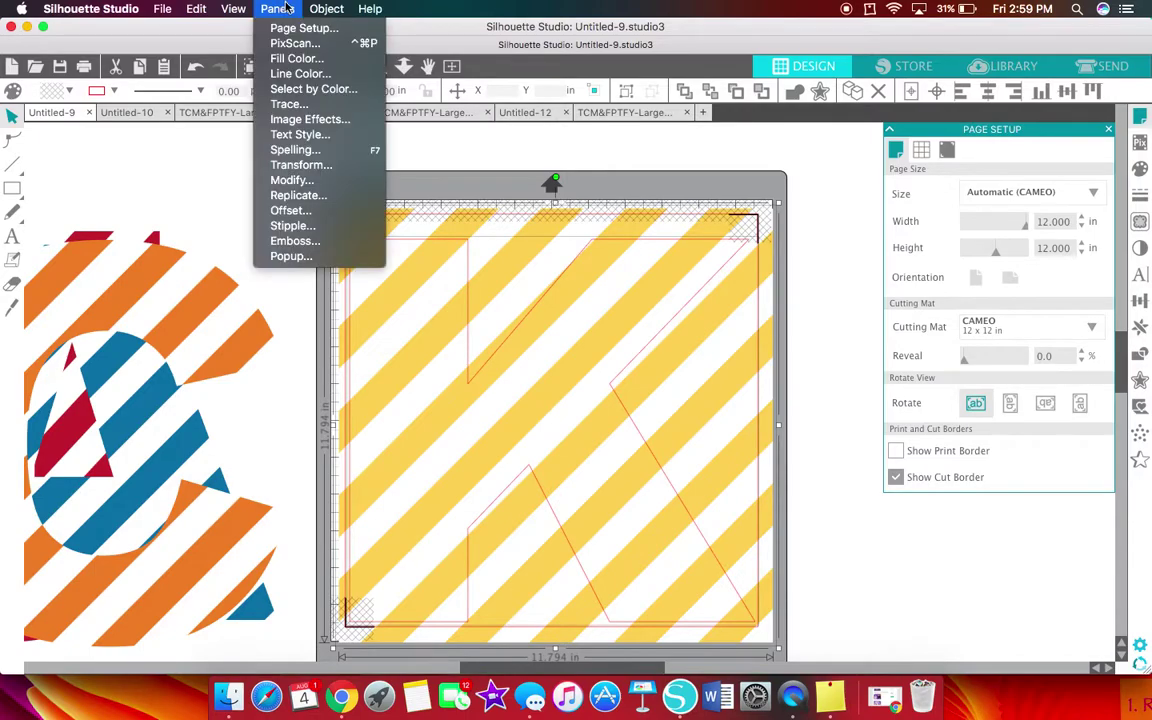
pyautogui.moveTo(326, 9)
pyautogui.moveTo(351, 106)
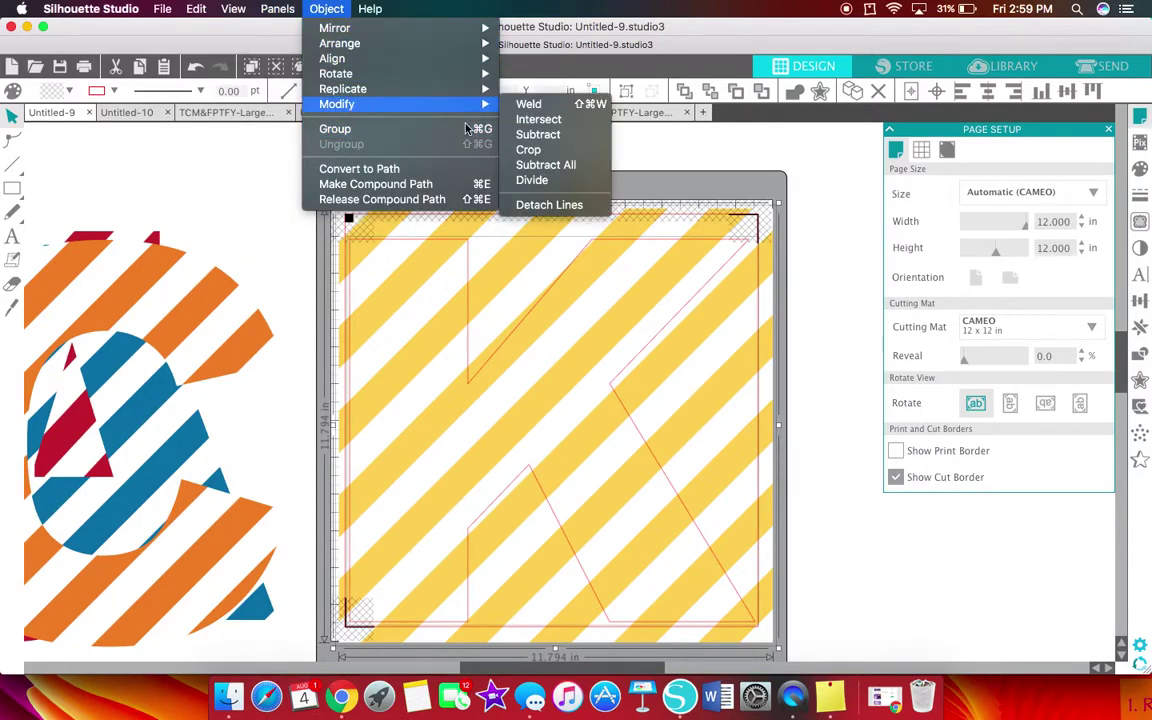
pyautogui.click(465, 136)
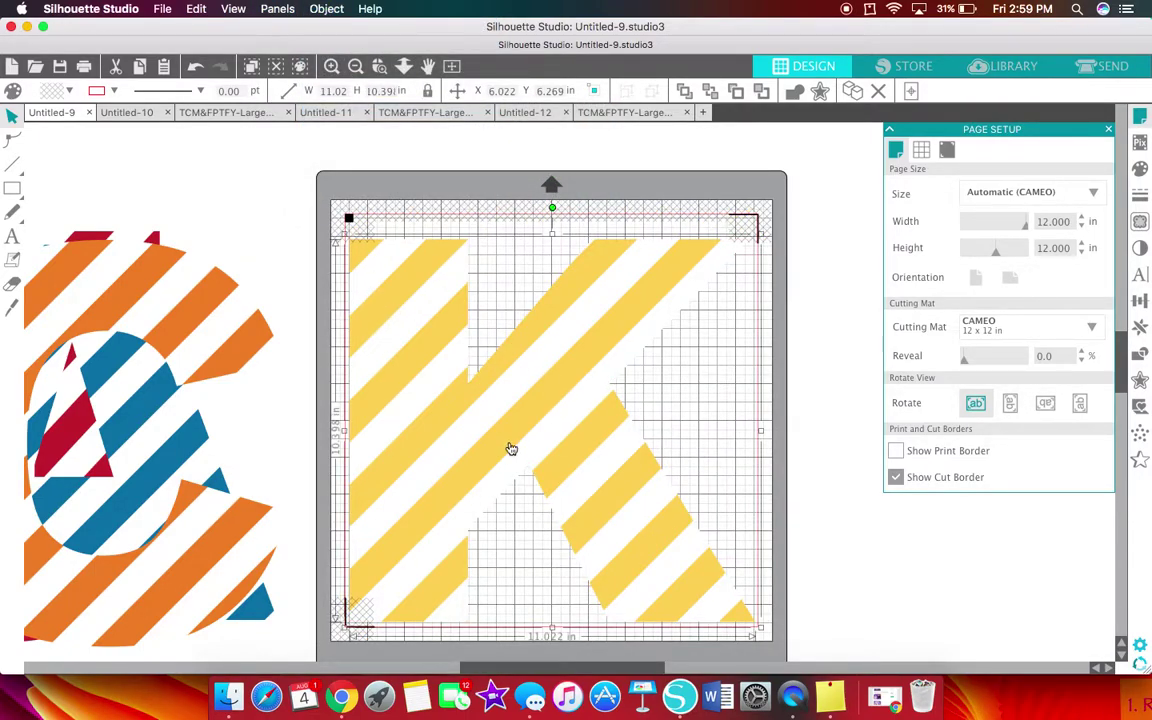
# Spread the striped C and K out to the right, clear of the stacked J and A.
pyautogui.click(330, 66)
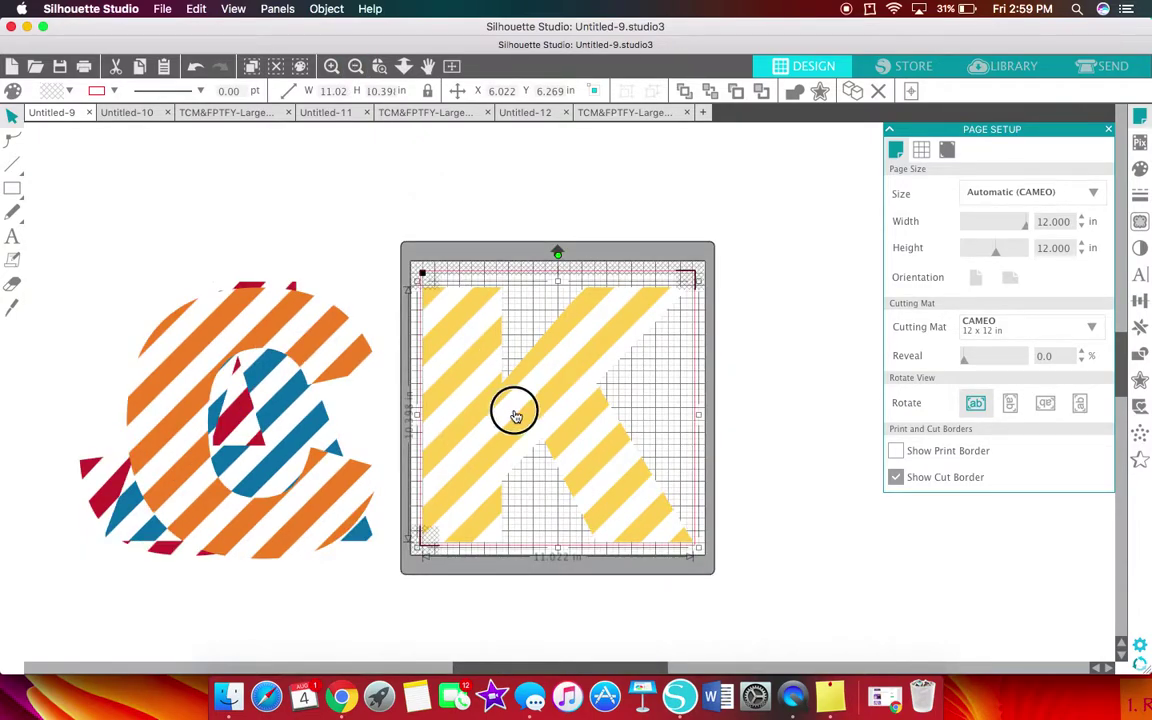
pyautogui.moveTo(514, 411); pyautogui.dragTo(594, 405)
pyautogui.click(349, 215)
pyautogui.moveTo(339, 333); pyautogui.dragTo(540, 326)
pyautogui.moveTo(244, 393); pyautogui.dragTo(140, 318)
pyautogui.hotkey('ctrl', 'z')
pyautogui.moveTo(586, 399); pyautogui.dragTo(751, 375)
pyautogui.moveTo(610, 347); pyautogui.dragTo(702, 345)
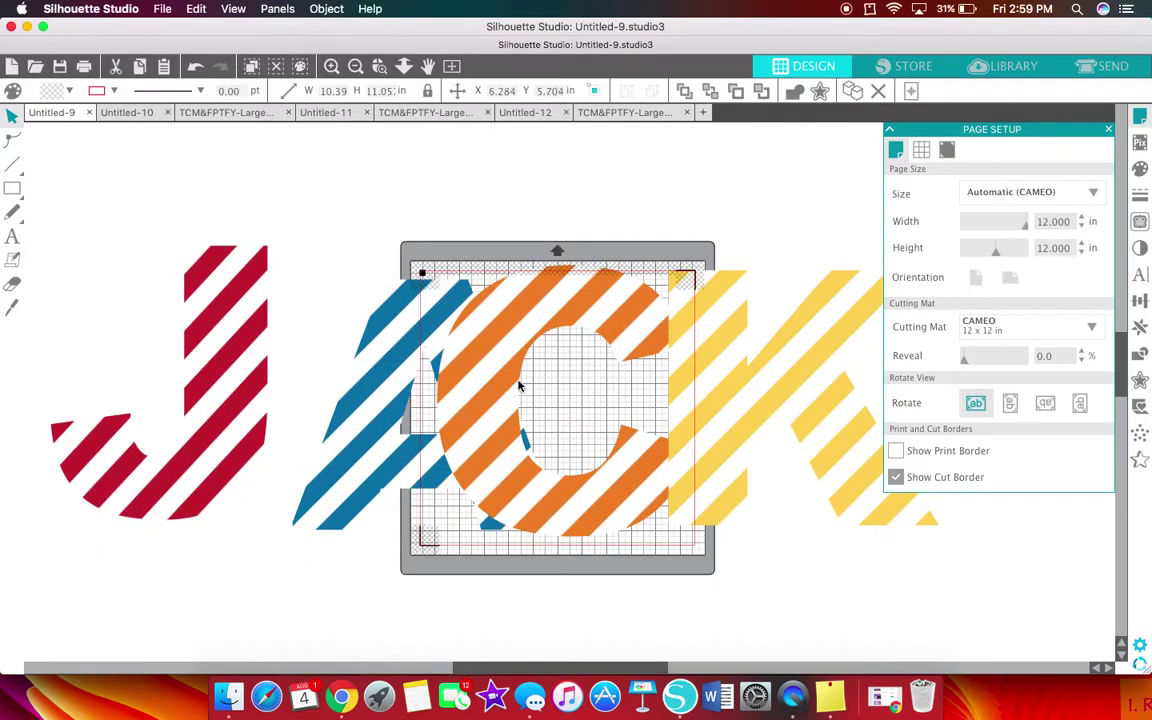
# Line up the striped J and A with the C and K so the four letters spell JACK.
pyautogui.moveTo(411, 386); pyautogui.dragTo(351, 378)
pyautogui.moveTo(225, 369); pyautogui.dragTo(188, 380)
pyautogui.click(326, 414)
pyautogui.moveTo(345, 424); pyautogui.dragTo(324, 429)
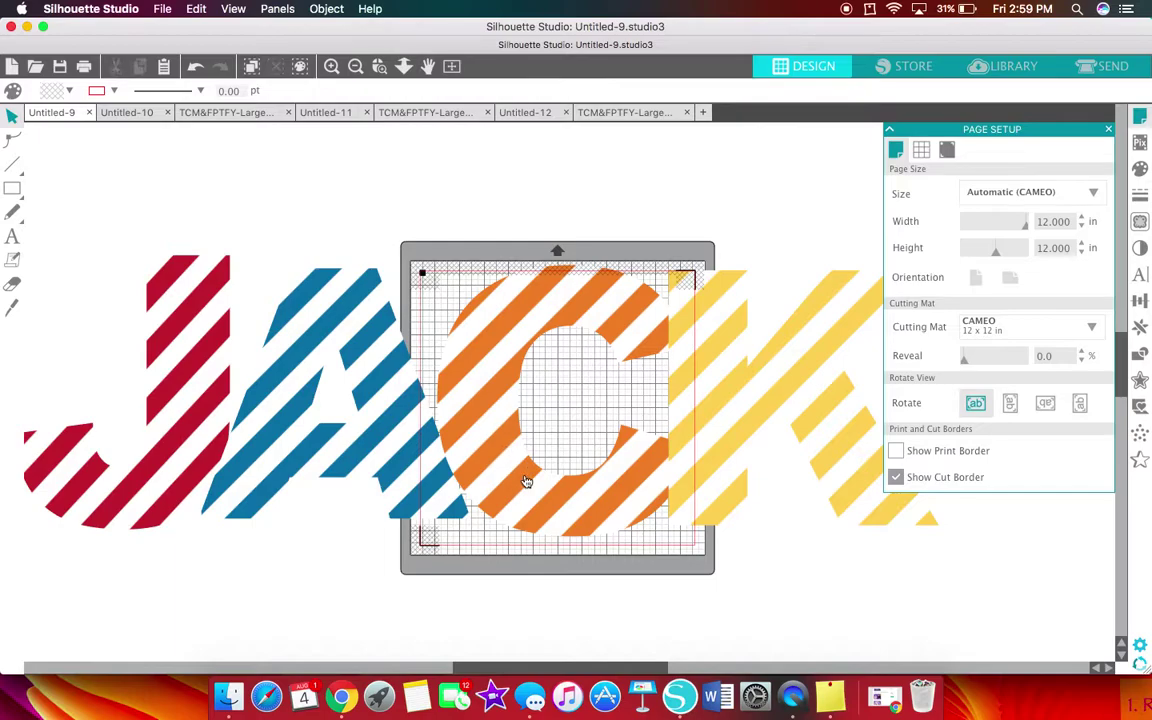
pyautogui.moveTo(760, 398); pyautogui.dragTo(795, 396)
pyautogui.moveTo(656, 476); pyautogui.dragTo(665, 473)
pyautogui.click(410, 465)
pyautogui.moveTo(410, 465); pyautogui.dragTo(411, 458)
pyautogui.click(388, 455)
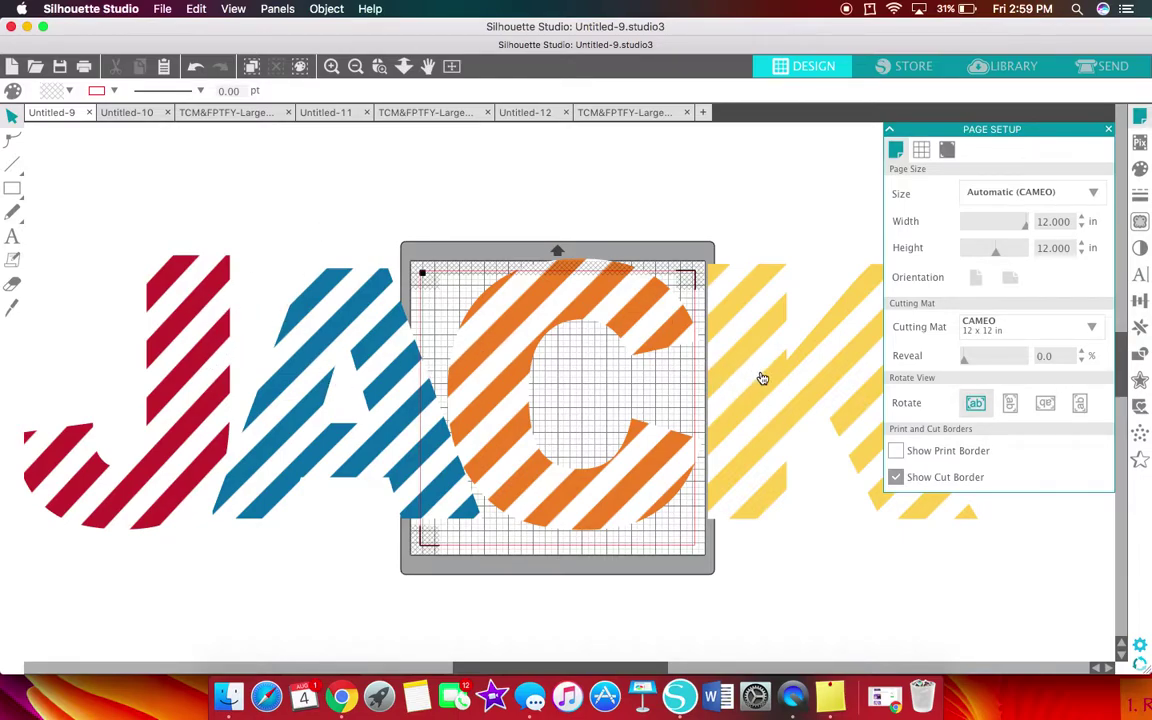
# Move the K, A and C off the mat and position the striped J inside the cut border.
pyautogui.moveTo(743, 398); pyautogui.dragTo(255, 556)
pyautogui.moveTo(372, 345); pyautogui.dragTo(380, 522)
pyautogui.moveTo(497, 339); pyautogui.dragTo(285, 480)
pyautogui.moveTo(351, 537); pyautogui.dragTo(143, 607)
pyautogui.moveTo(222, 432); pyautogui.dragTo(626, 447)
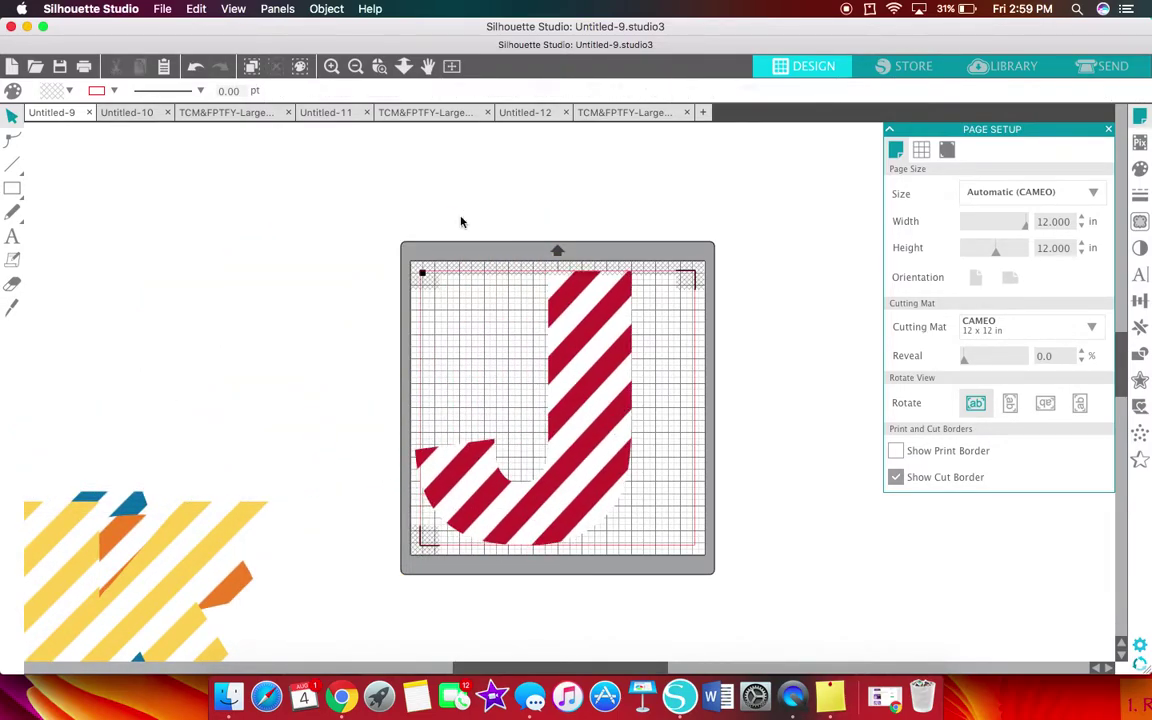
pyautogui.click(331, 66)
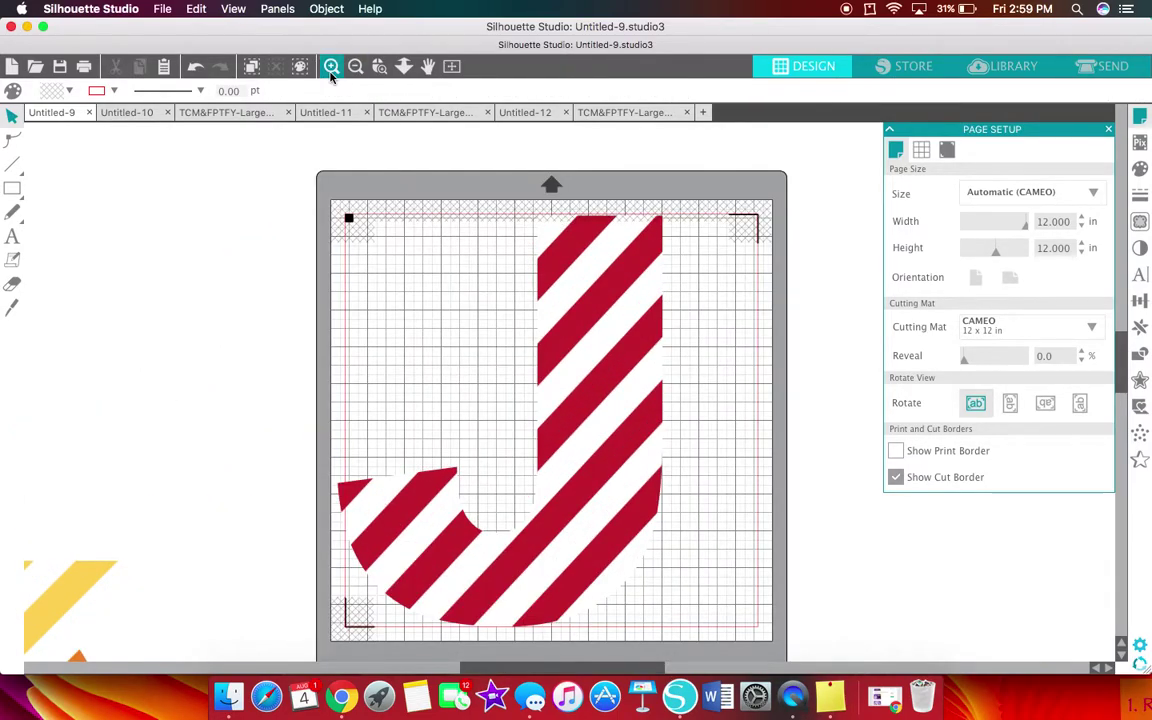
pyautogui.click(623, 278)
pyautogui.moveTo(623, 278)
pyautogui.mouseDown()
pyautogui.moveTo(632, 288)
pyautogui.moveTo(621, 283)
pyautogui.mouseUp()
# Add an offset around the striped J at a distance of 0.135 in with rounded corners.
pyautogui.rightClick(621, 283)
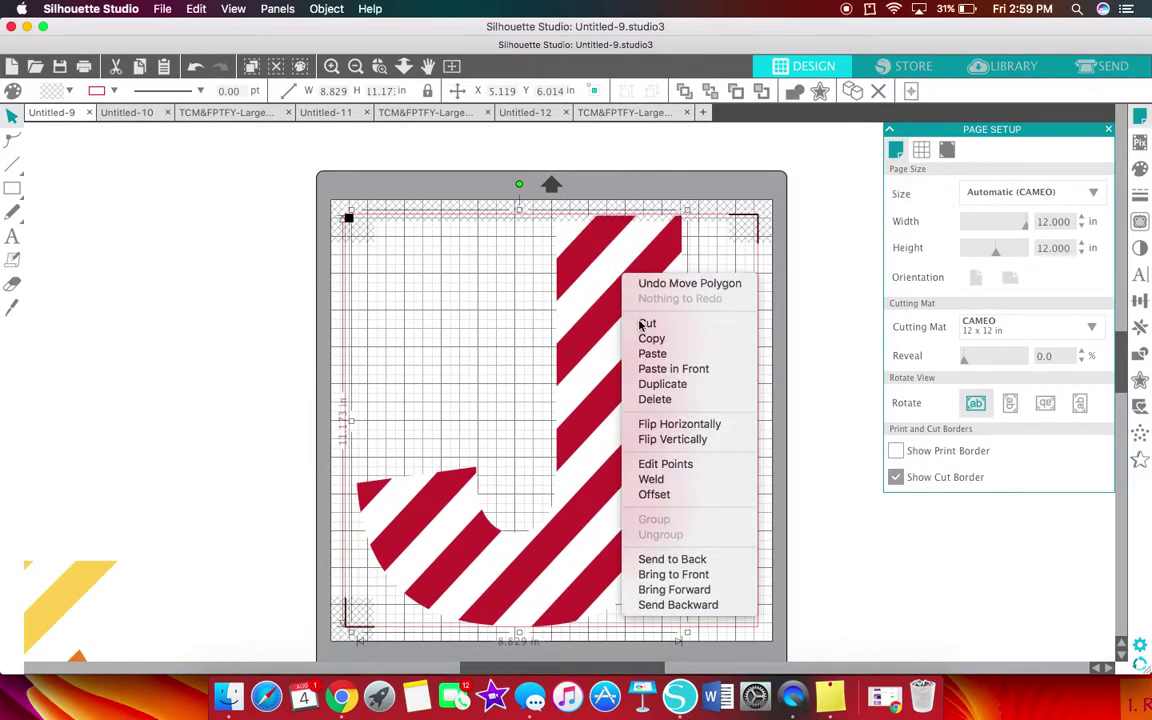
pyautogui.click(770, 401)
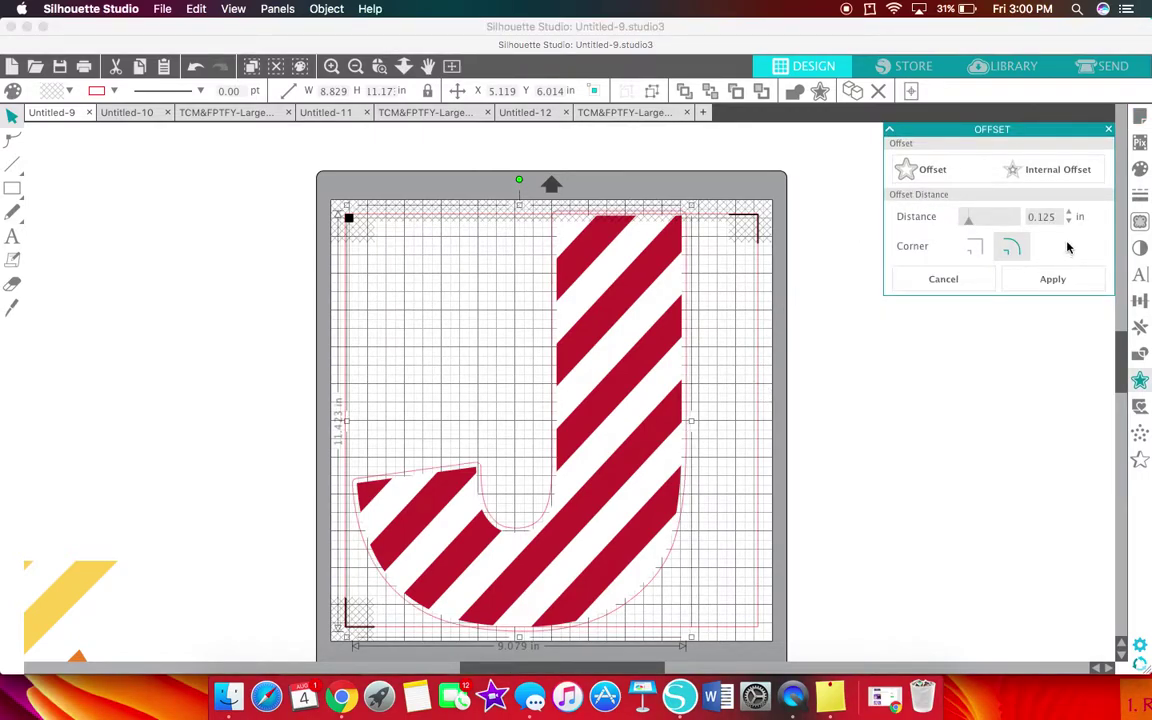
pyautogui.click(1070, 216)
pyautogui.click(1070, 216)
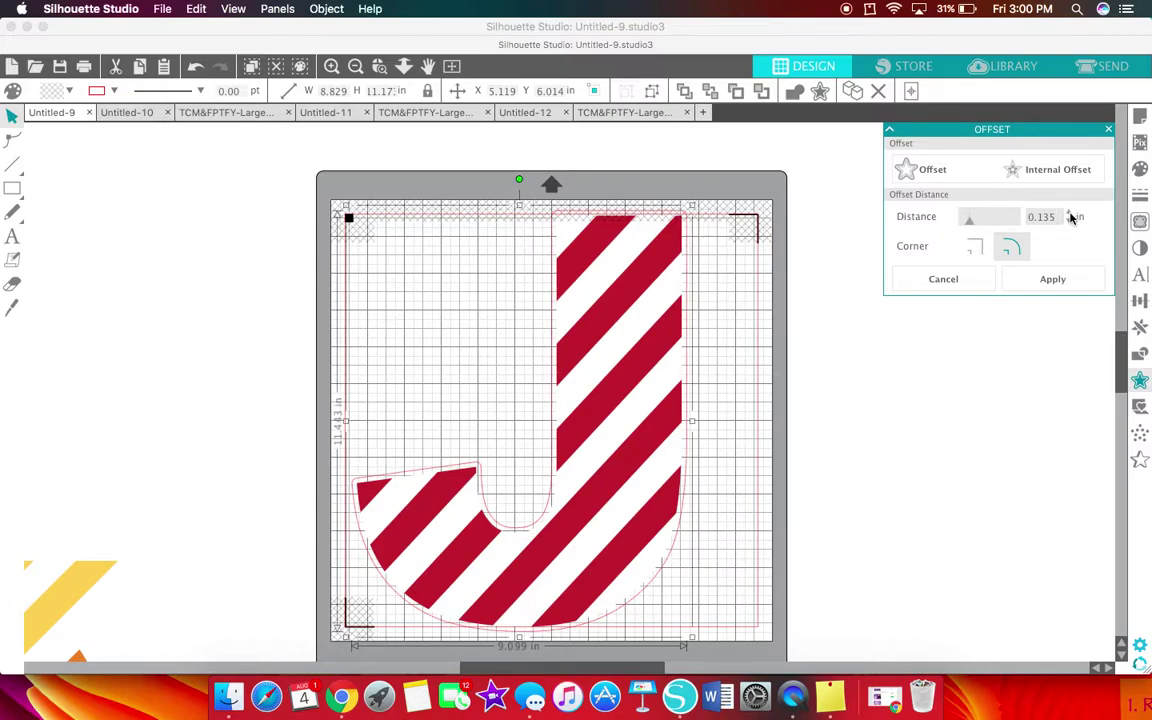
pyautogui.click(1057, 278)
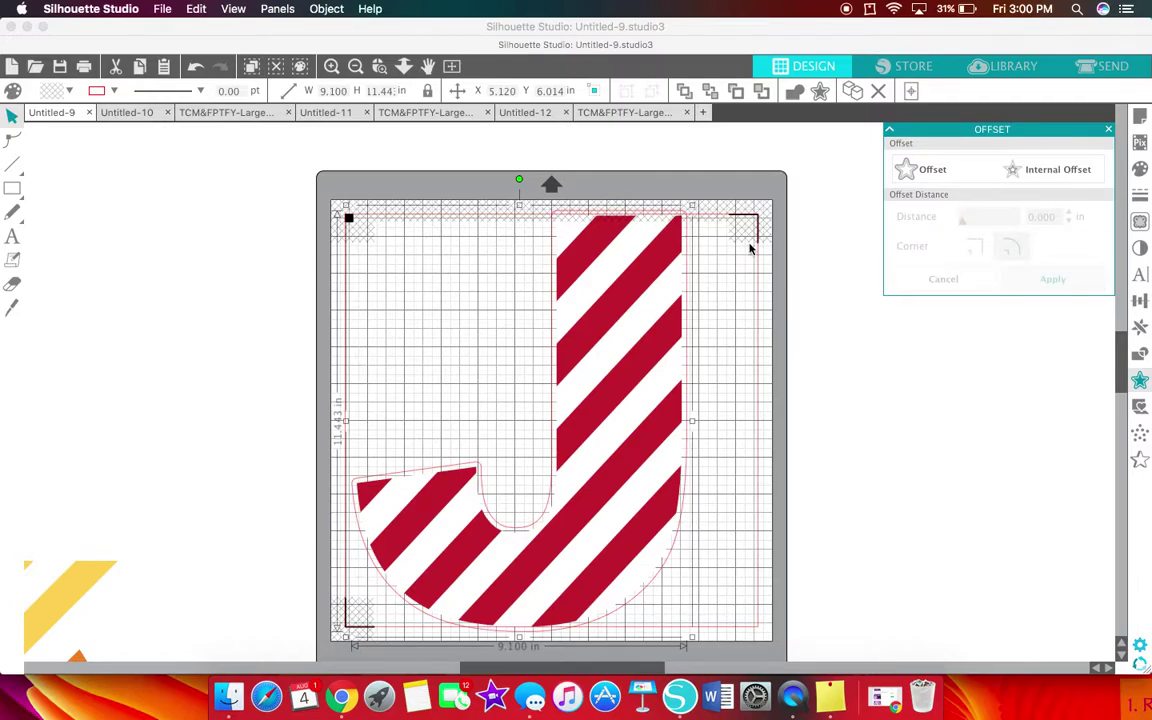
# Turn off the registration marks in the page setup.
pyautogui.click(686, 225)
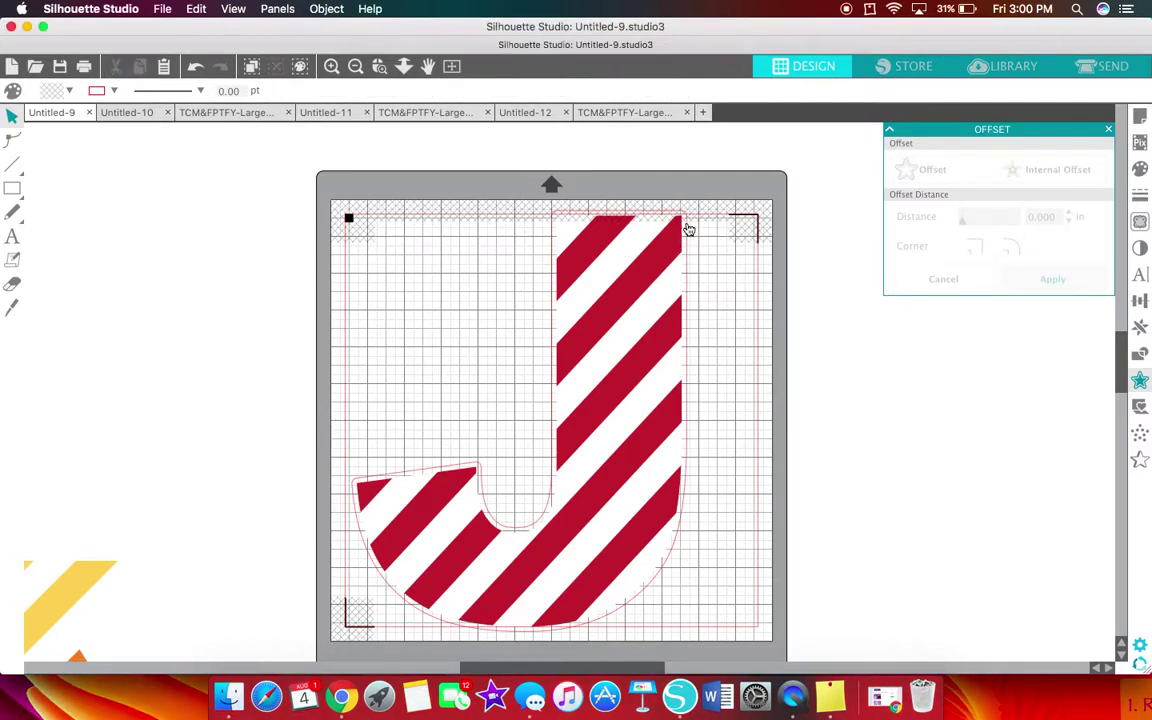
pyautogui.click(1140, 117)
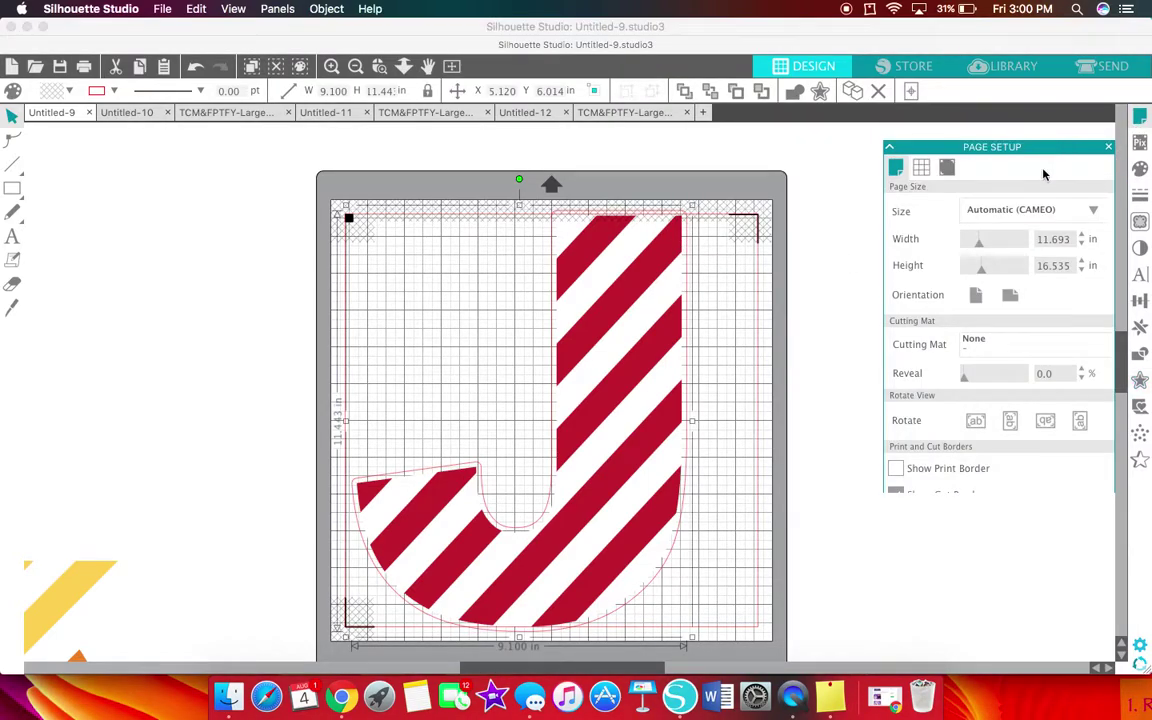
pyautogui.click(947, 149)
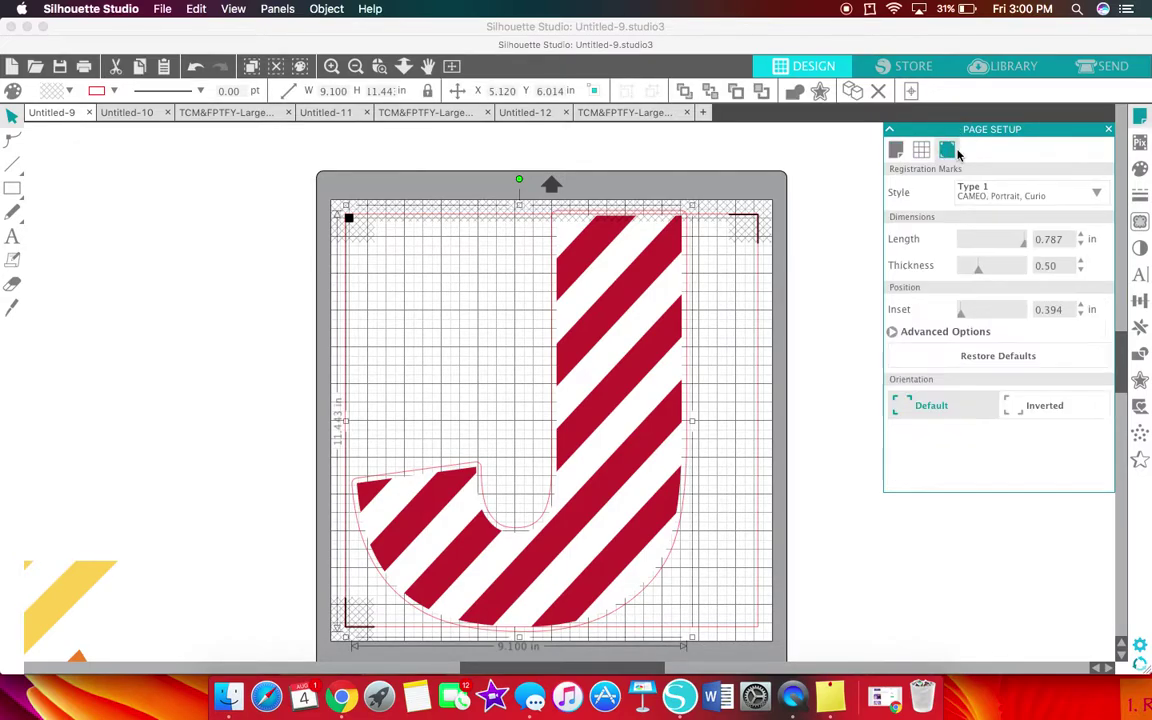
pyautogui.click(1000, 192)
pyautogui.click(987, 217)
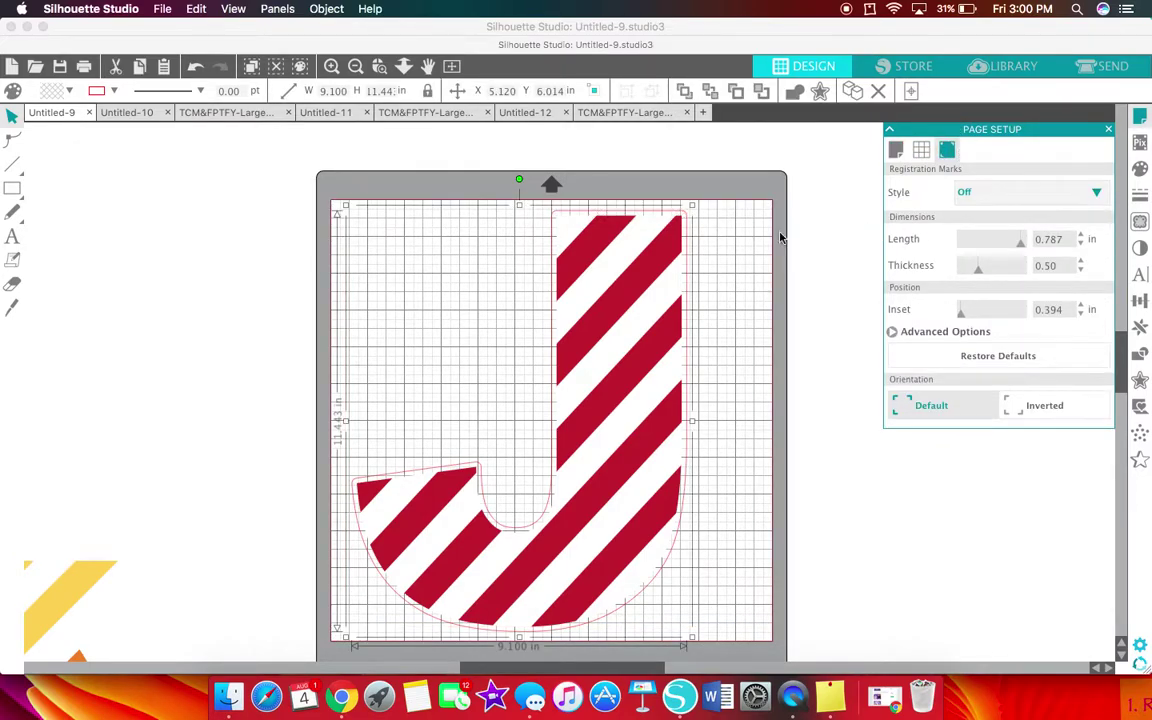
# Fill the offset outline around the striped J with solid red.
pyautogui.click(720, 230)
pyautogui.click(690, 228)
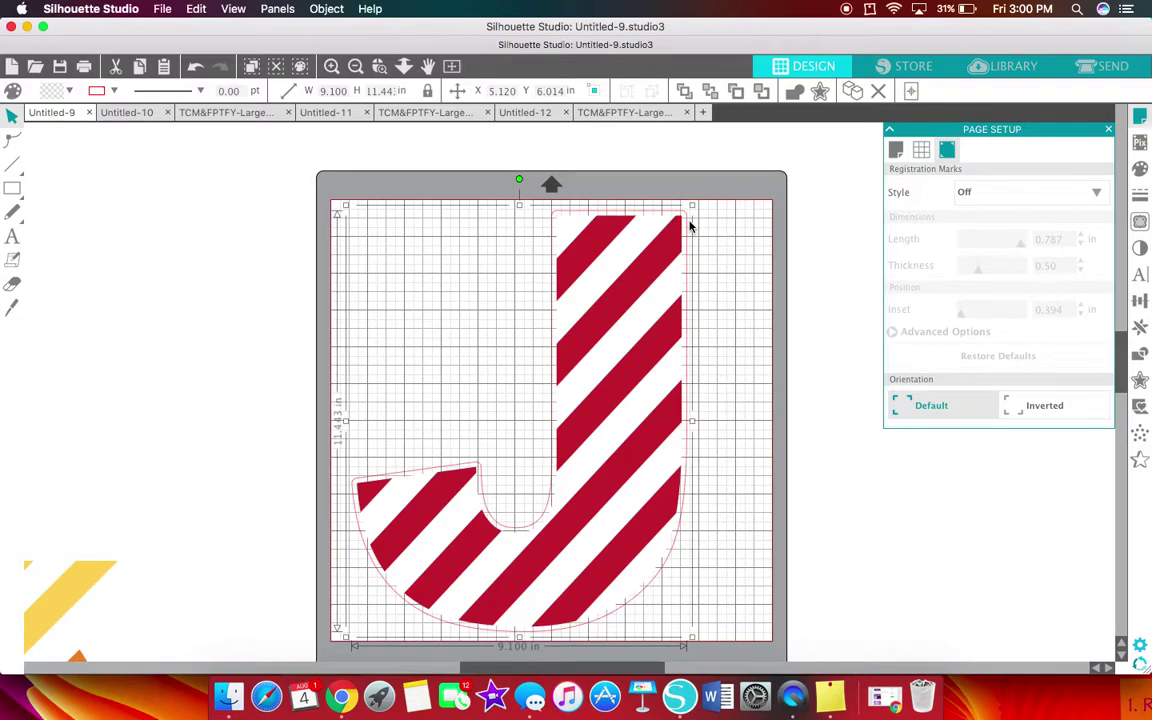
pyautogui.click(1143, 174)
pyautogui.click(902, 226)
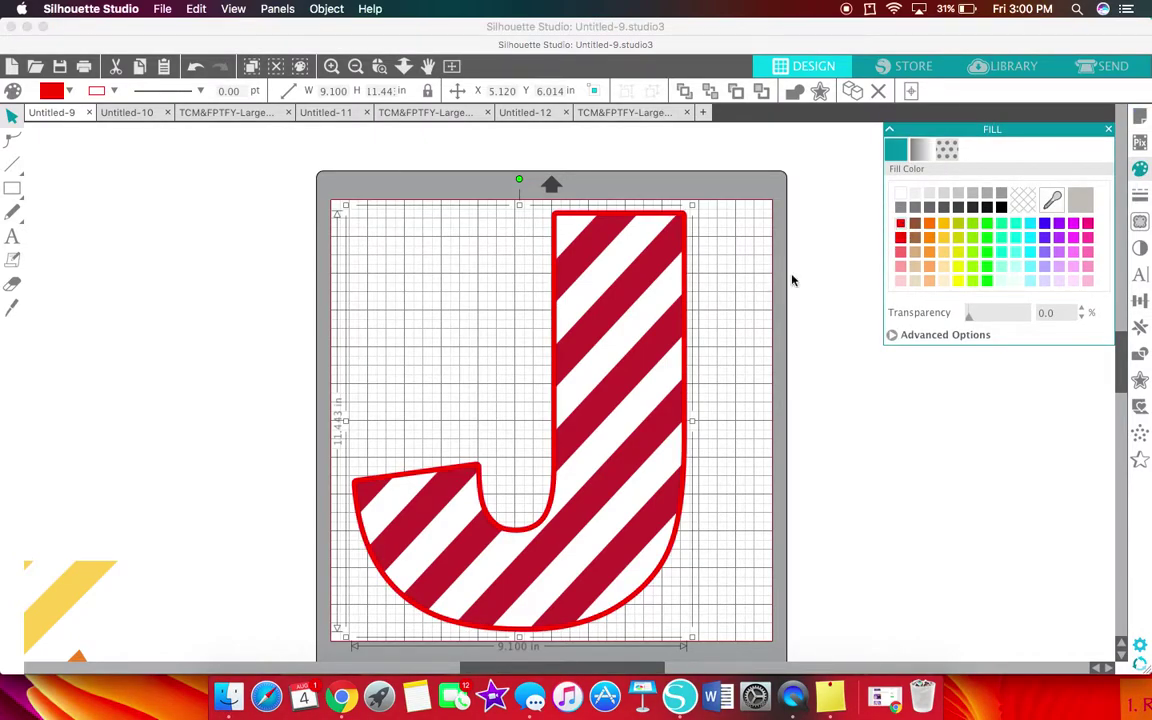
# Move the striped J off the mat and select the solid red offset J.
pyautogui.click(742, 263)
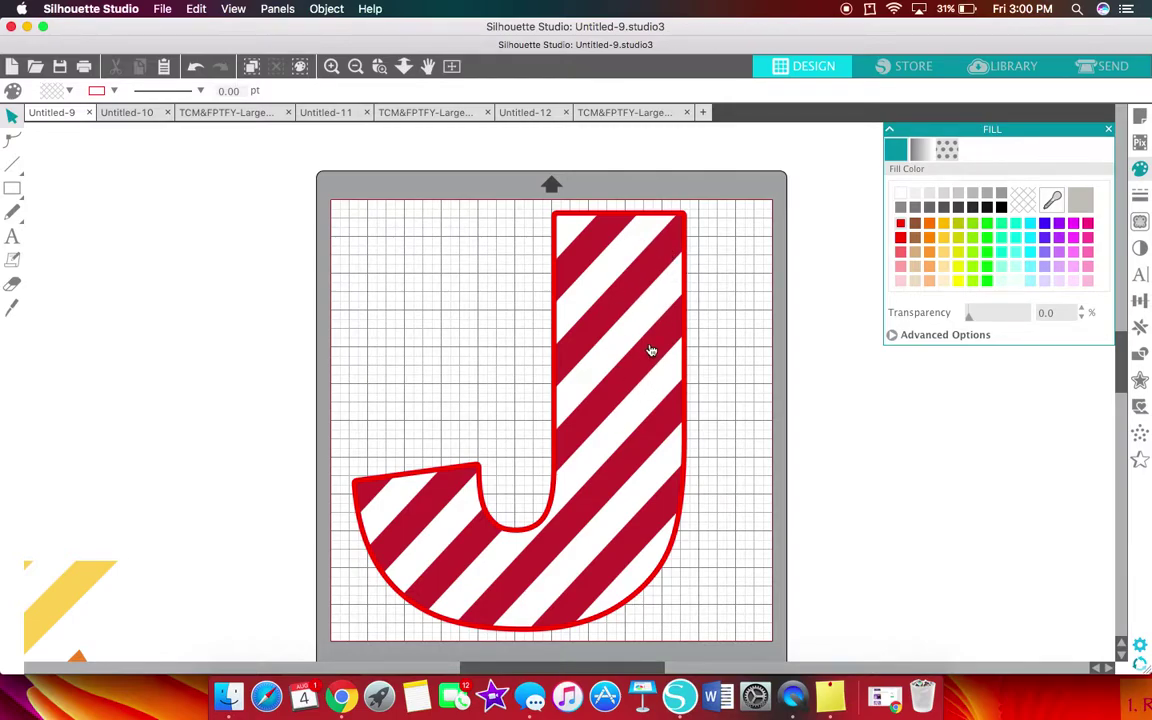
pyautogui.moveTo(650, 350); pyautogui.dragTo(162, 366)
pyautogui.click(653, 314)
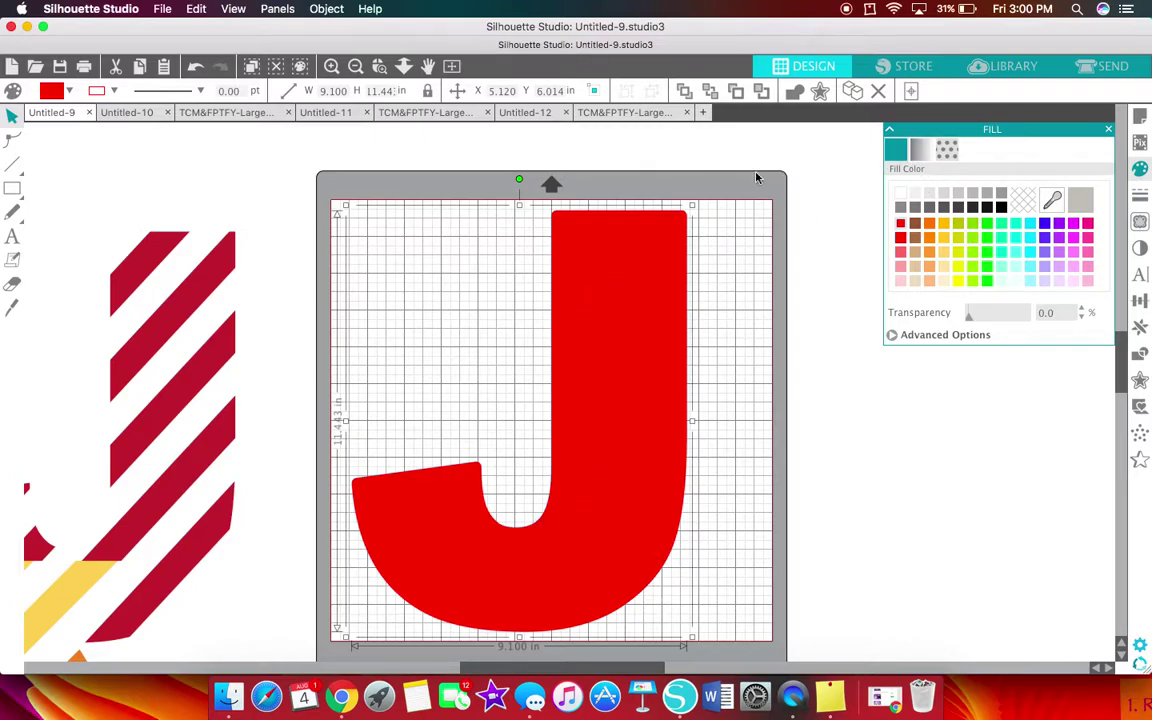
pyautogui.click(741, 227)
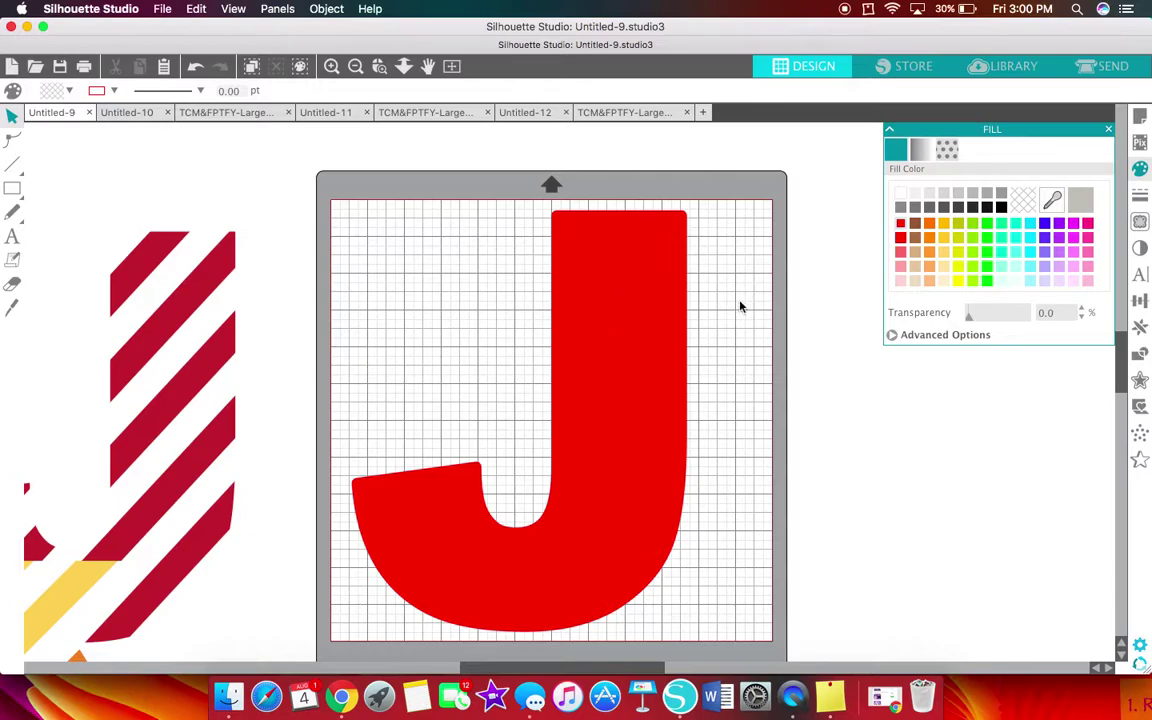
pyautogui.click(632, 265)
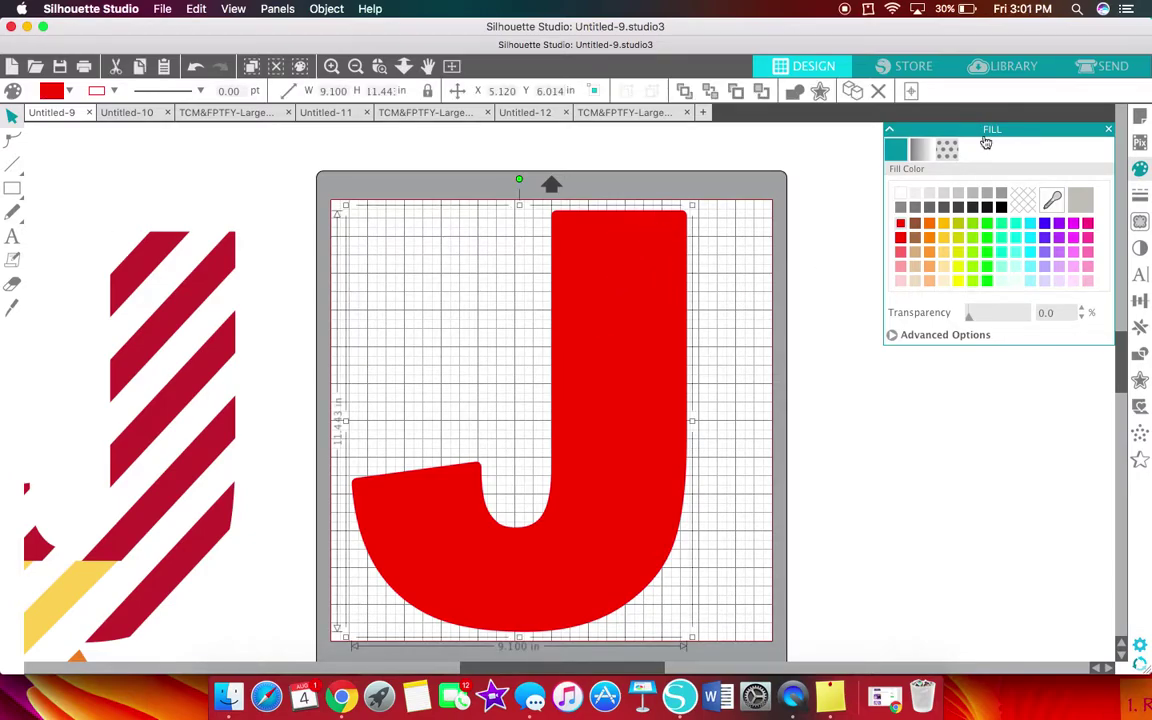
# Open the send settings and set the red offset J to Cut Edge.
pyautogui.click(1113, 67)
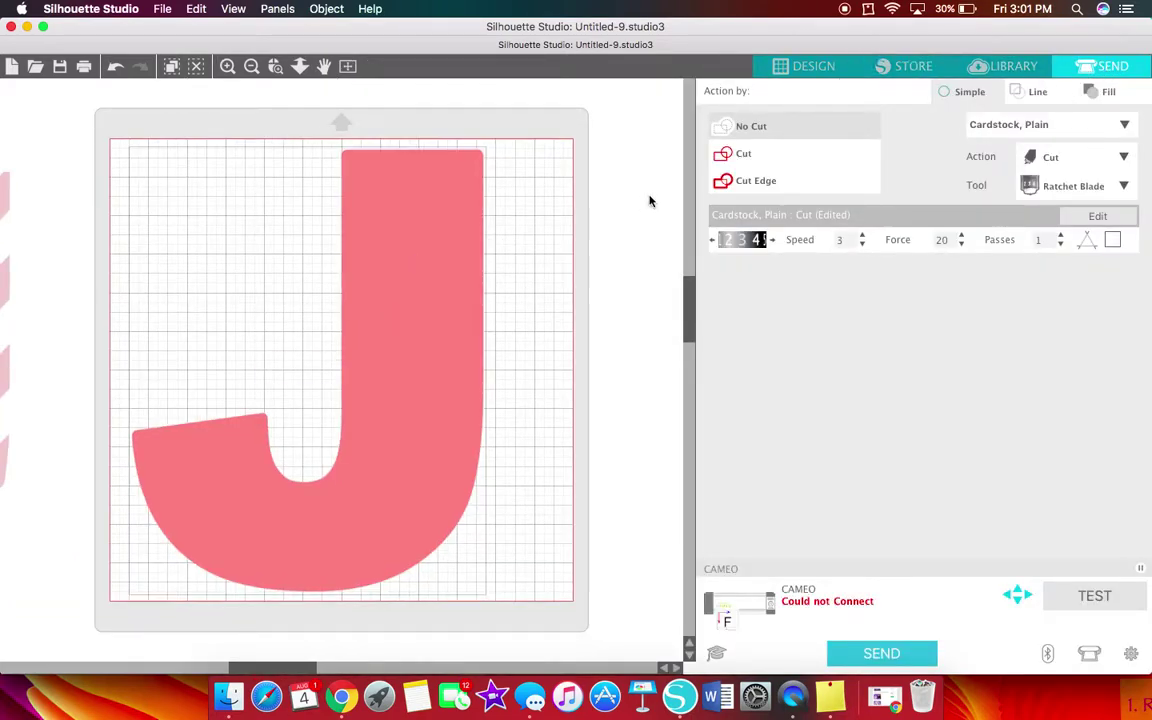
pyautogui.click(742, 154)
pyautogui.click(758, 181)
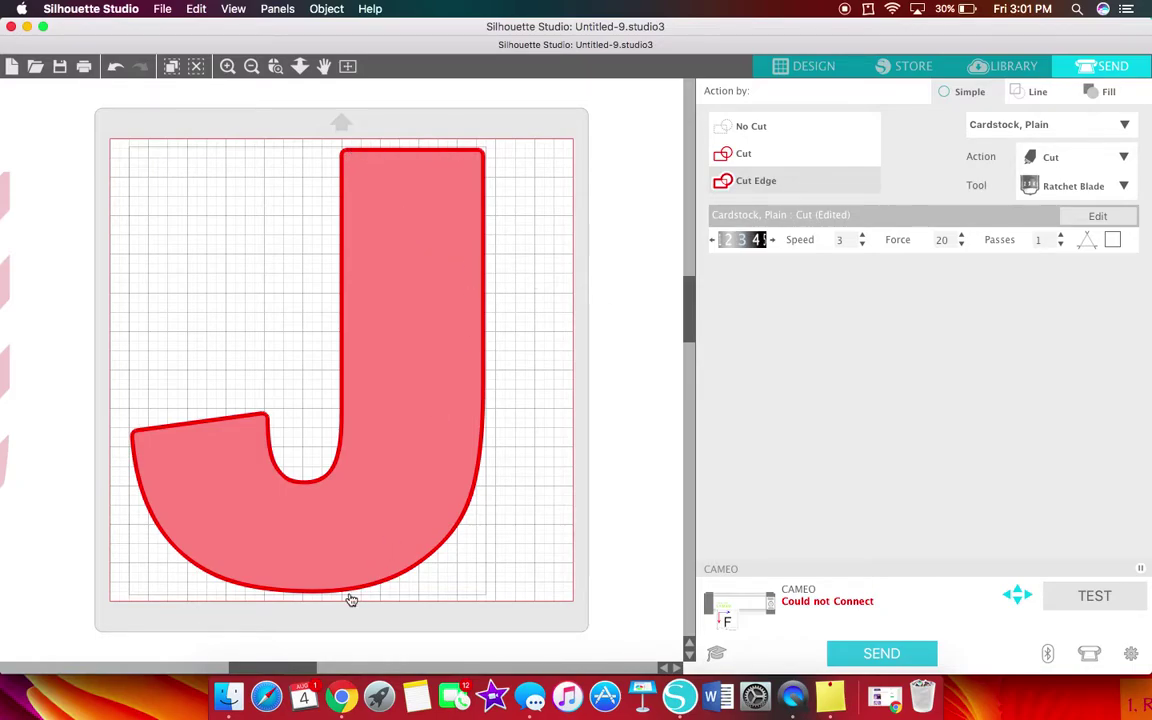
# Return to the design view, move the striped J partly over the solid J and give the solid J a slightly lighter red fill.
pyautogui.click(785, 64)
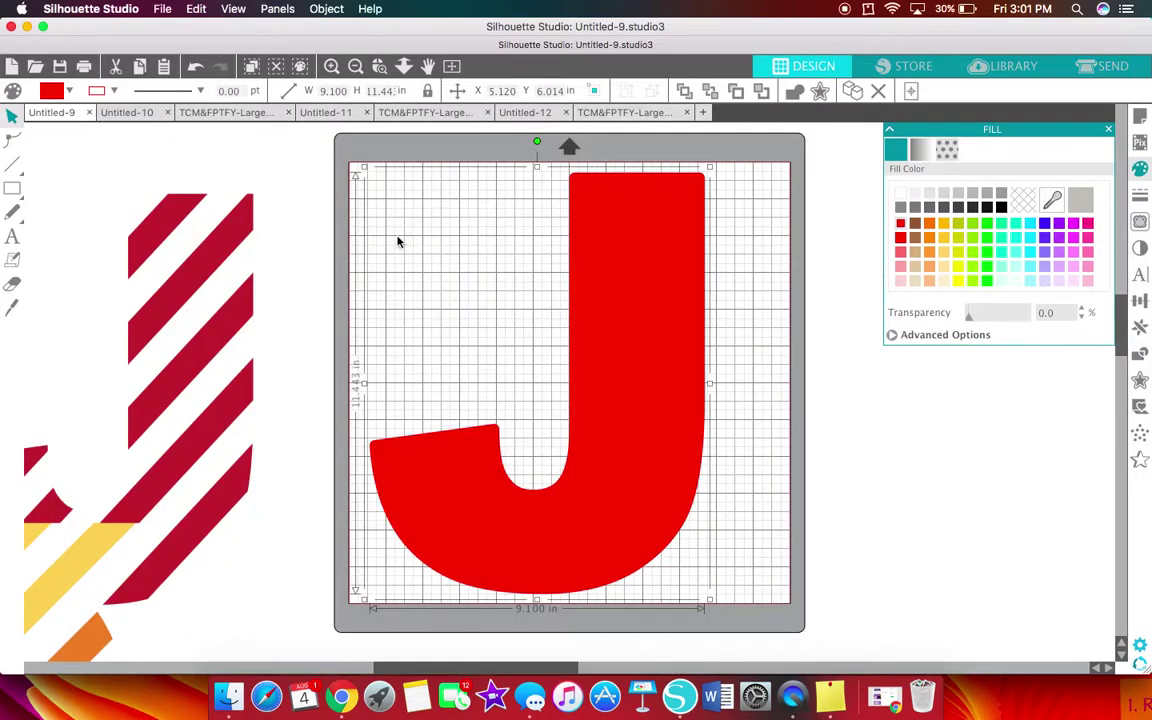
pyautogui.moveTo(186, 343); pyautogui.dragTo(658, 324)
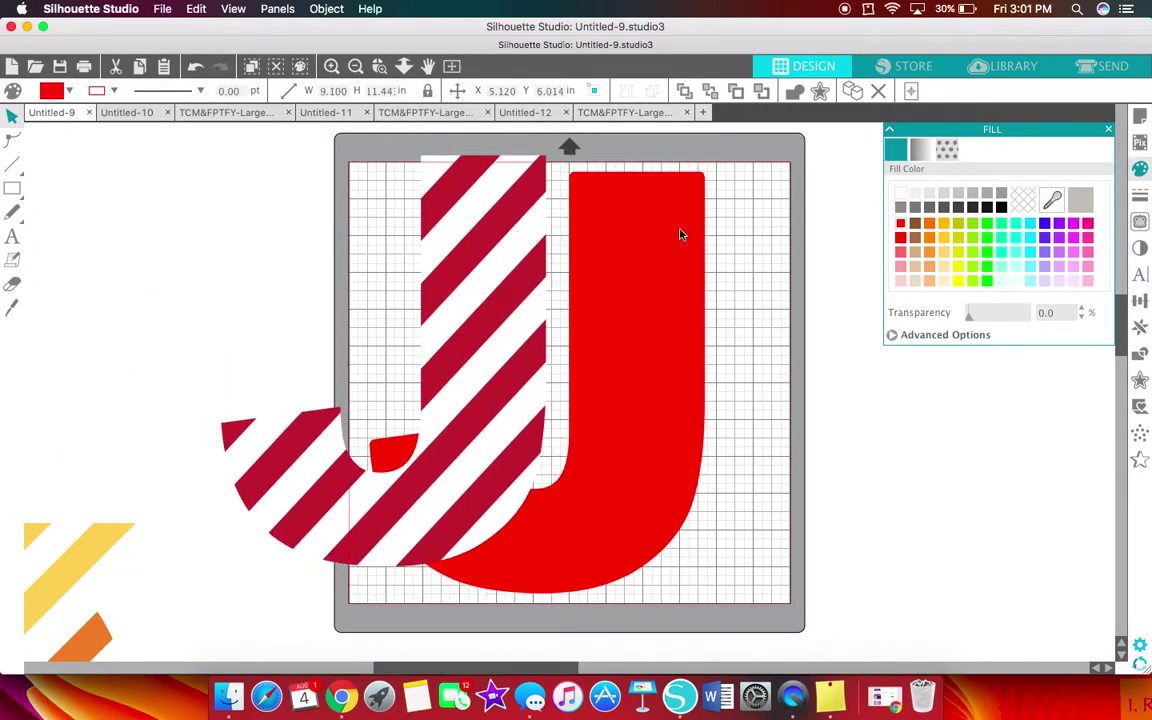
pyautogui.click(899, 244)
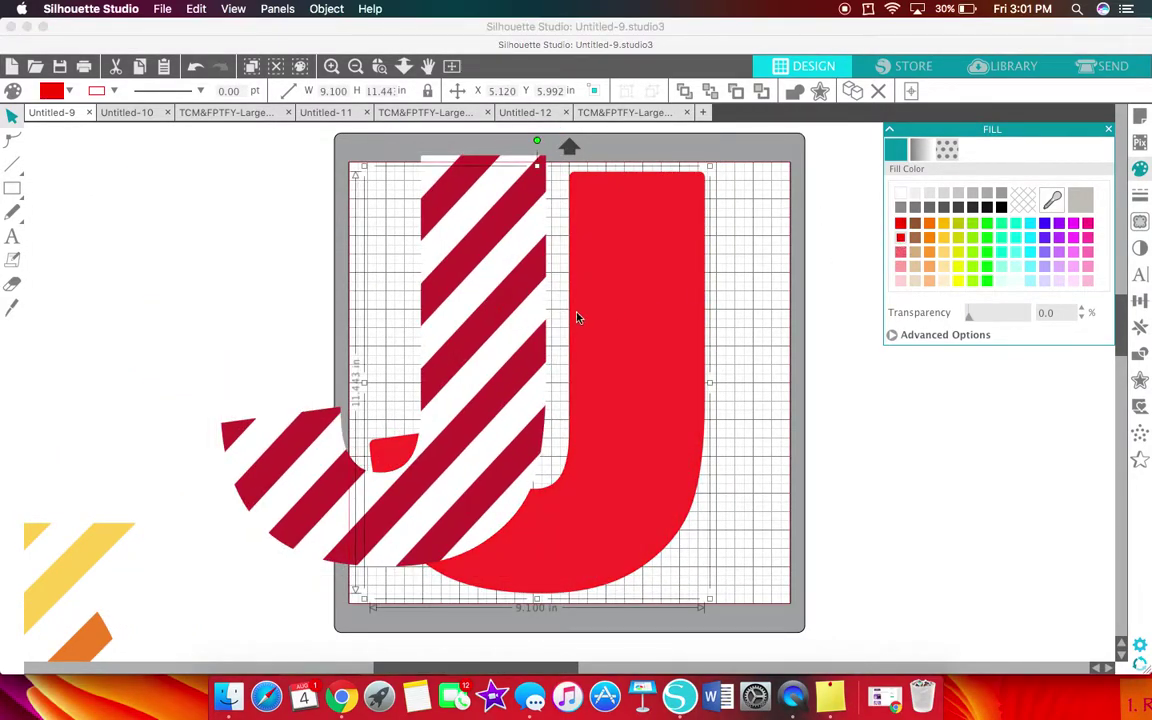
# Align the striped J over the solid red J and move both off the left side of the mat.
pyautogui.moveTo(486, 283); pyautogui.dragTo(655, 330)
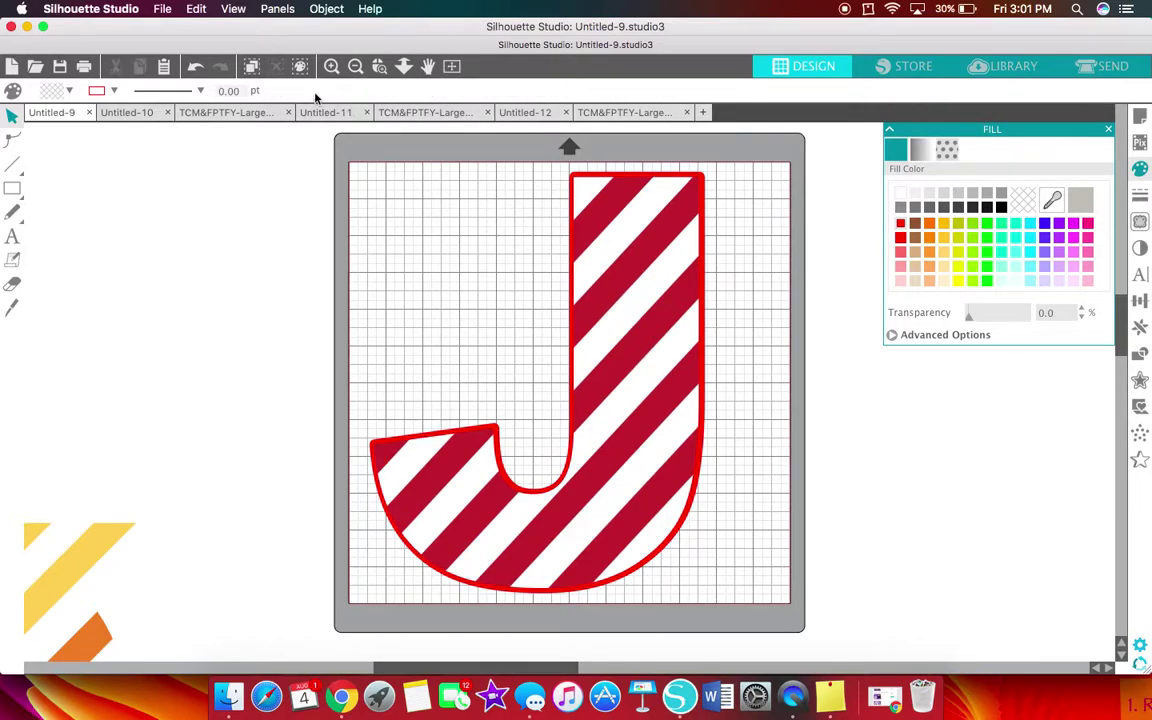
pyautogui.click(355, 66)
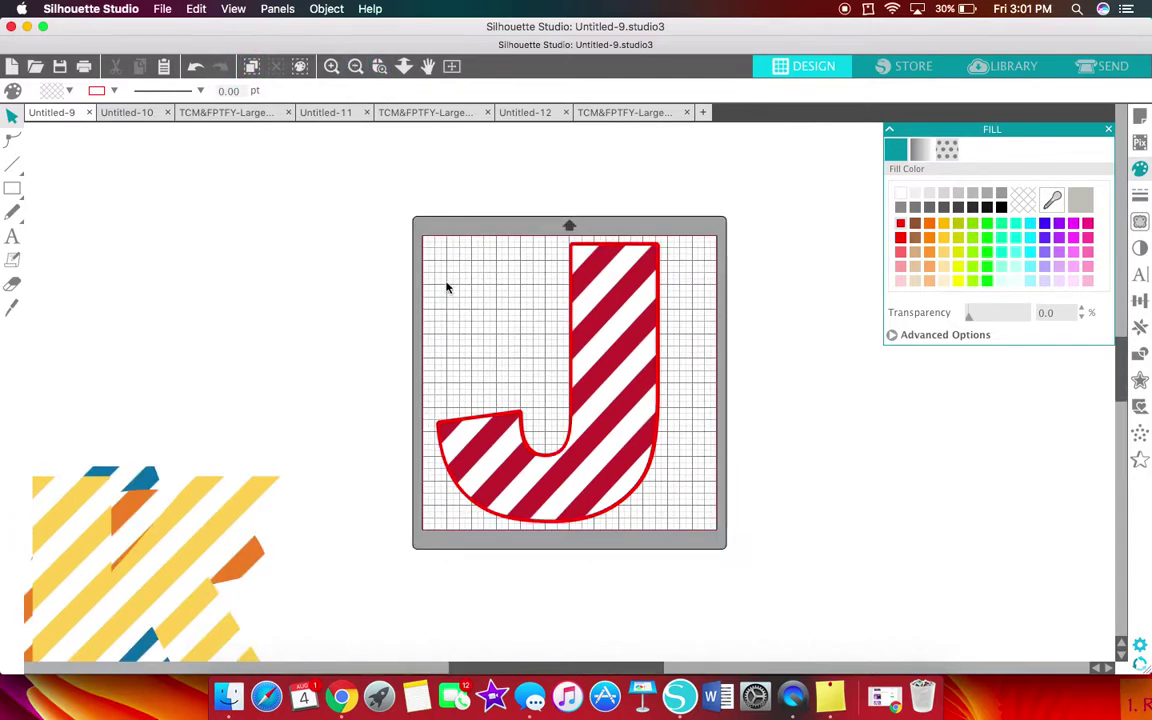
pyautogui.moveTo(609, 332); pyautogui.dragTo(252, 266)
# Place the blue striped A on the mat and apply a 0.135 in rounded-corner offset around it.
pyautogui.moveTo(225, 563); pyautogui.dragTo(571, 252)
pyautogui.click(331, 66)
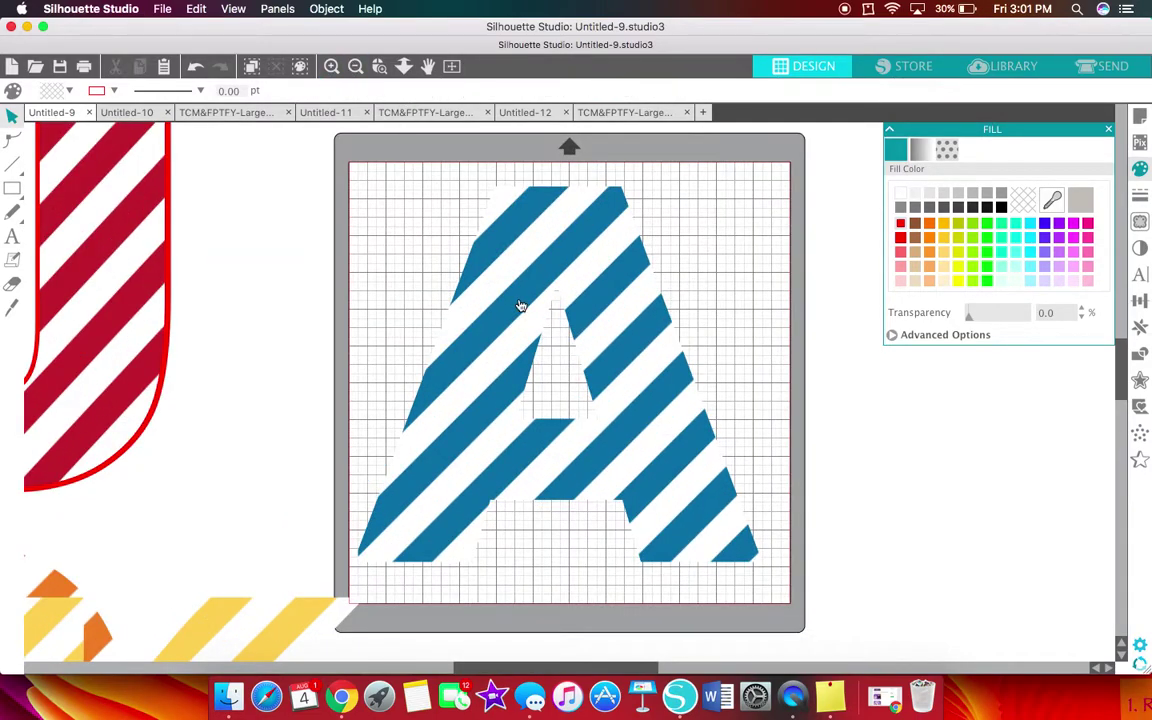
pyautogui.click(545, 273)
pyautogui.rightClick(538, 277)
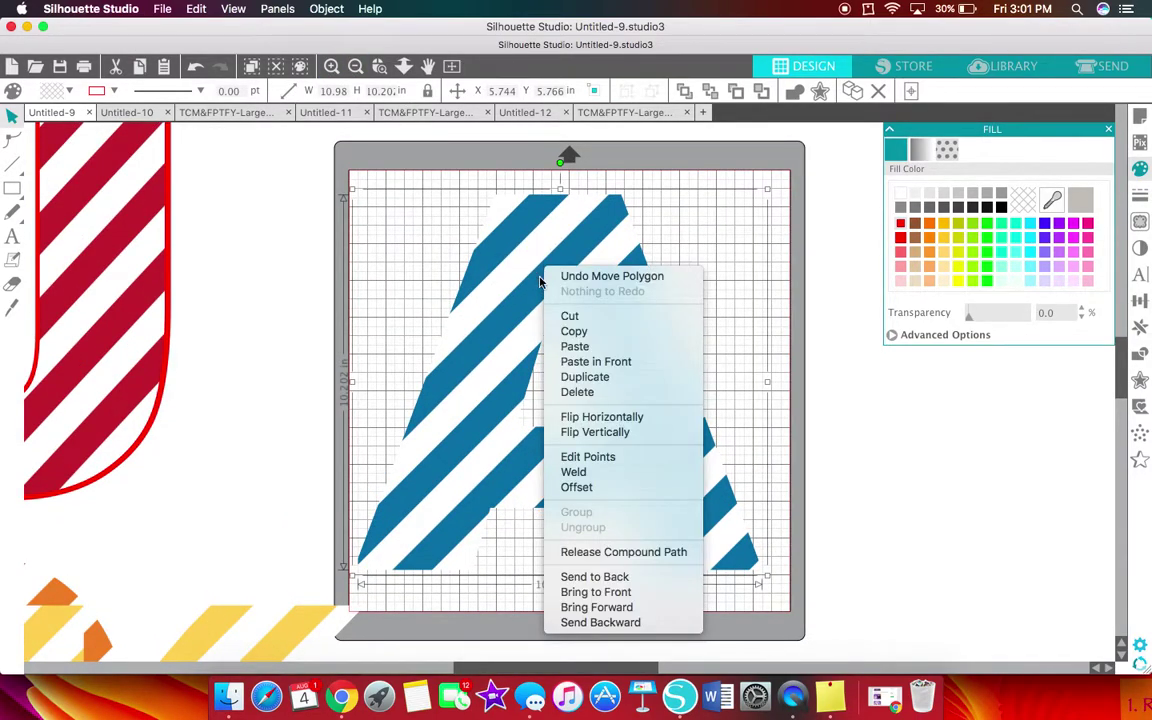
pyautogui.click(578, 487)
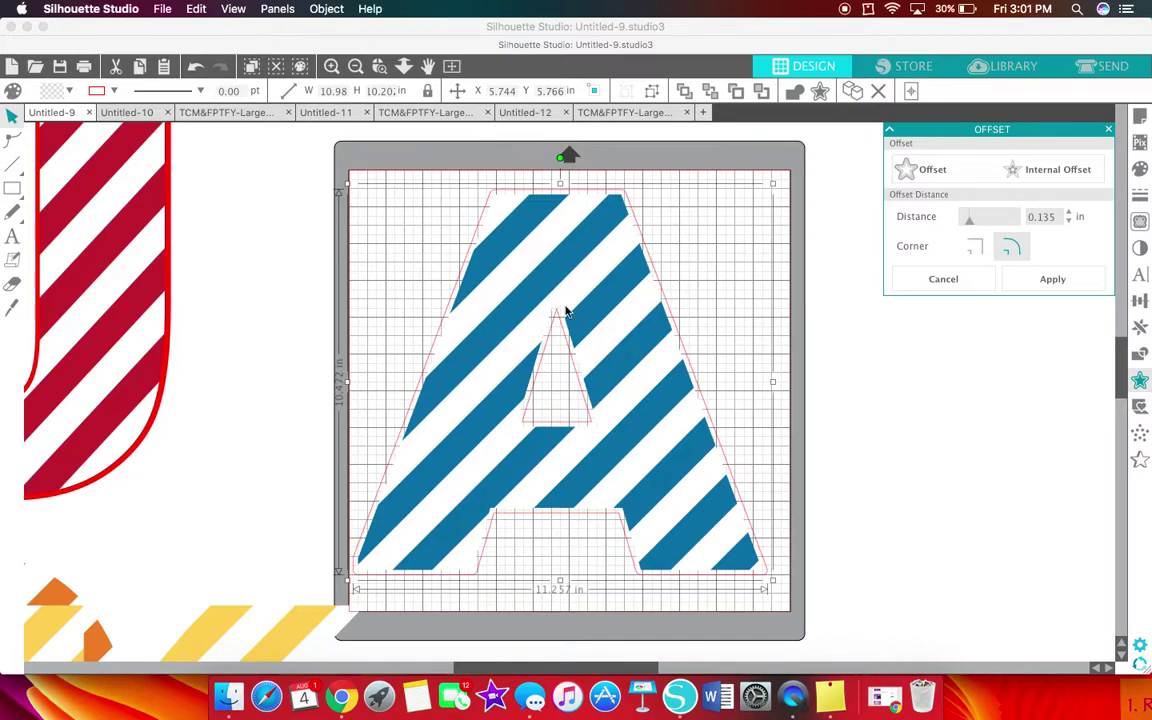
pyautogui.click(684, 238)
pyautogui.press('Return')
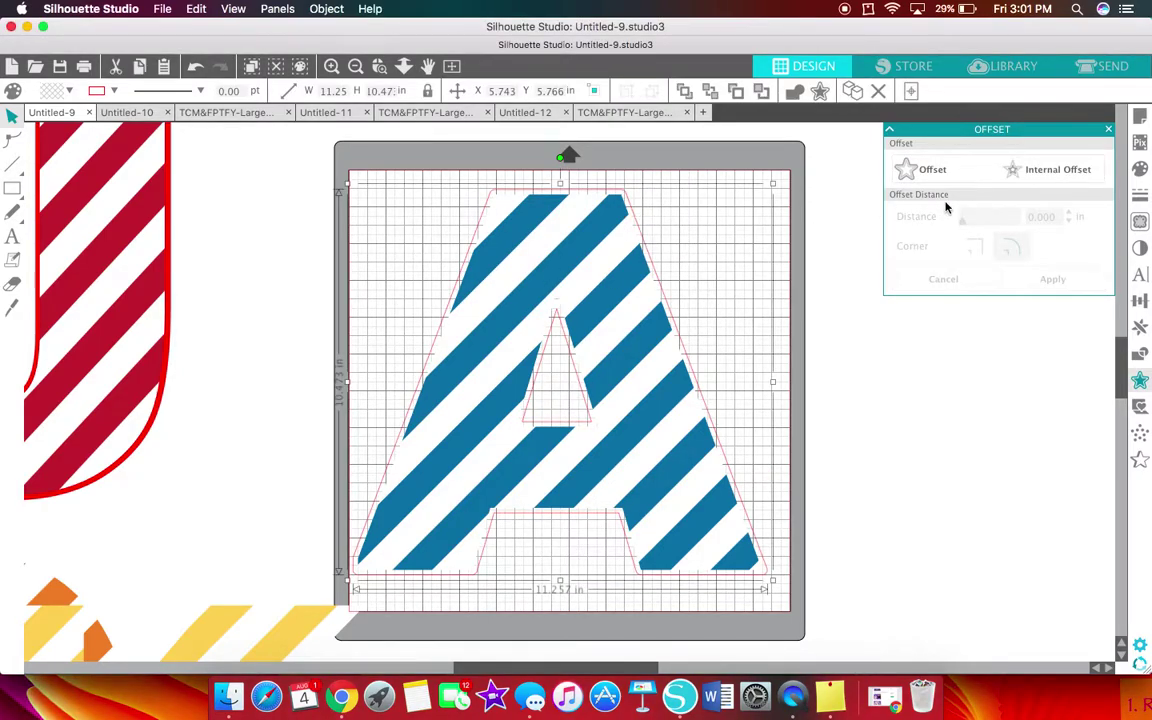
# Fill the A's offset outline with solid dark blue and move the A with its backing off the left side of the mat.
pyautogui.click(1140, 168)
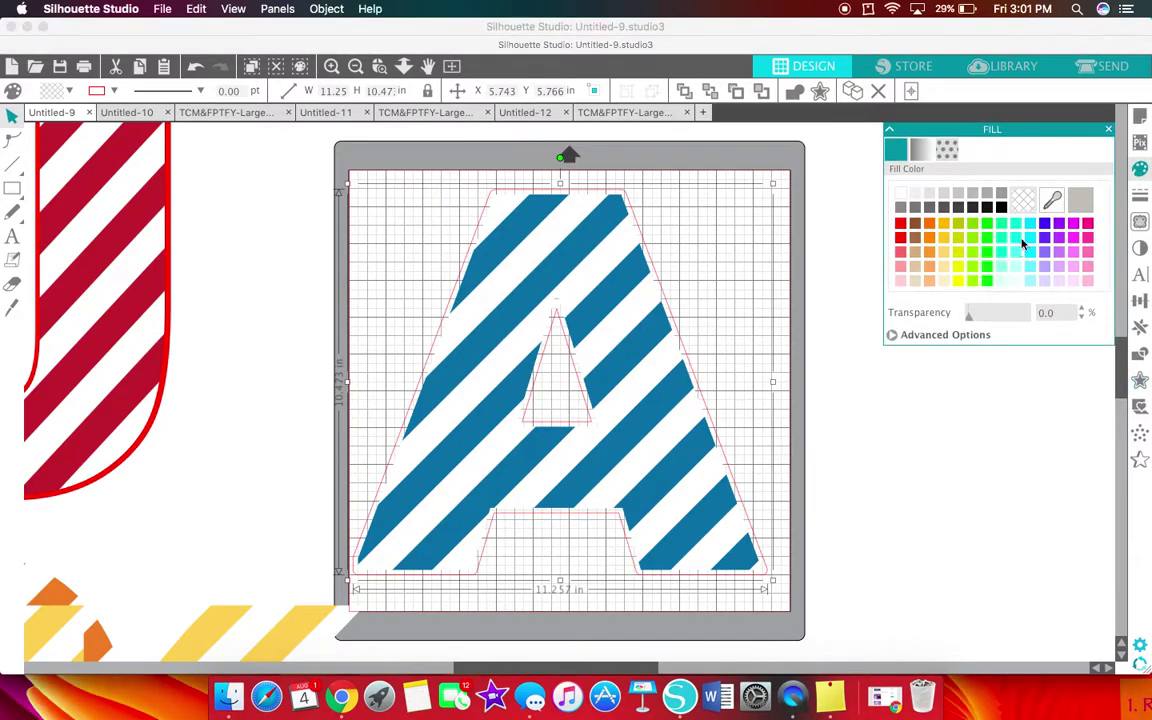
pyautogui.click(1046, 226)
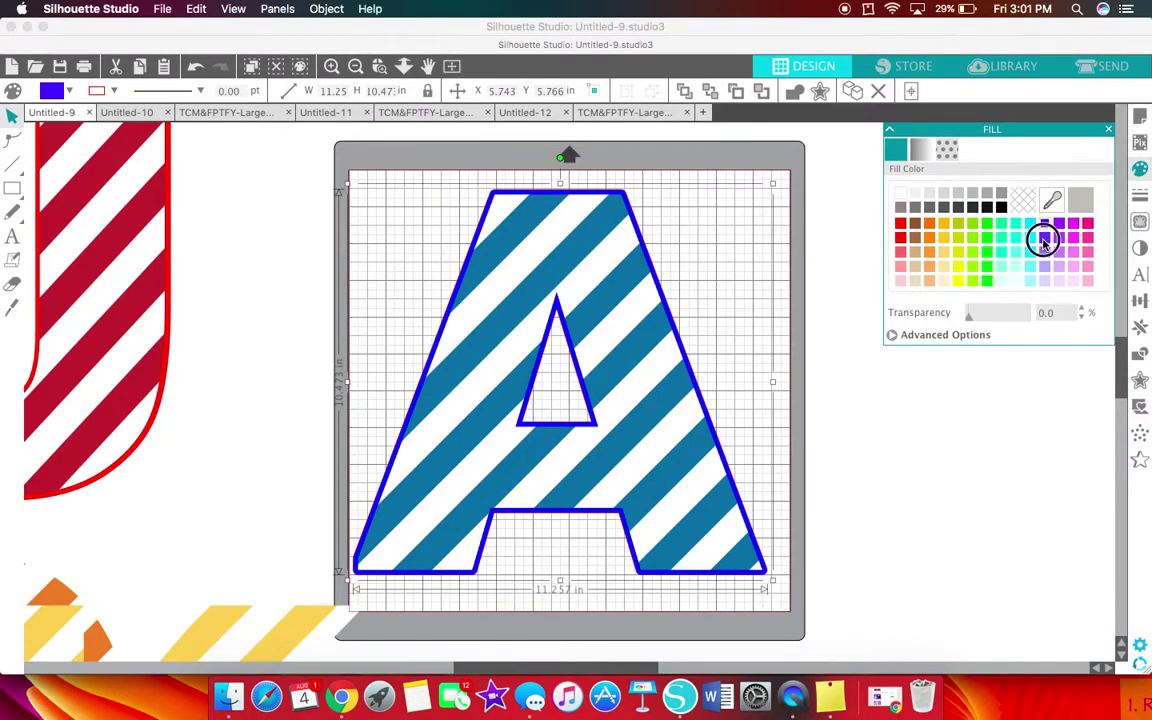
pyautogui.click(1046, 238)
pyautogui.click(1046, 229)
pyautogui.moveTo(282, 184); pyautogui.dragTo(143, 290)
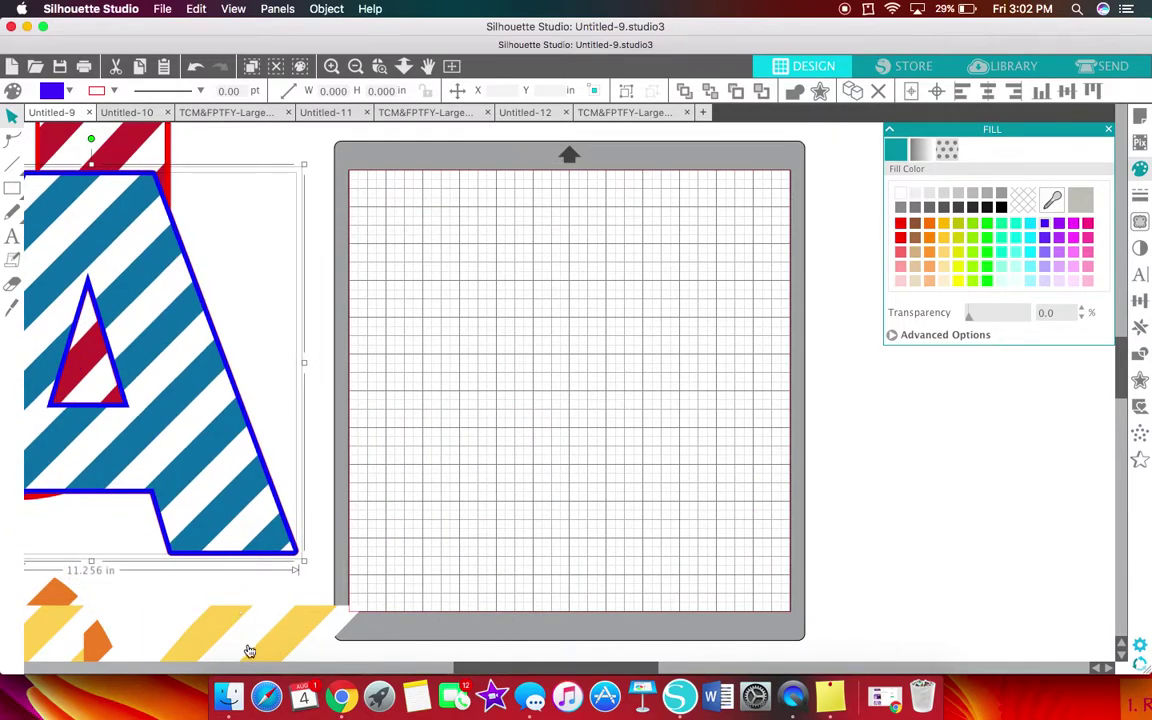
# Place the orange striped C on the mat and apply a rounded-corner offset around it.
pyautogui.moveTo(96, 576); pyautogui.dragTo(731, 270)
pyautogui.rightClick(625, 250)
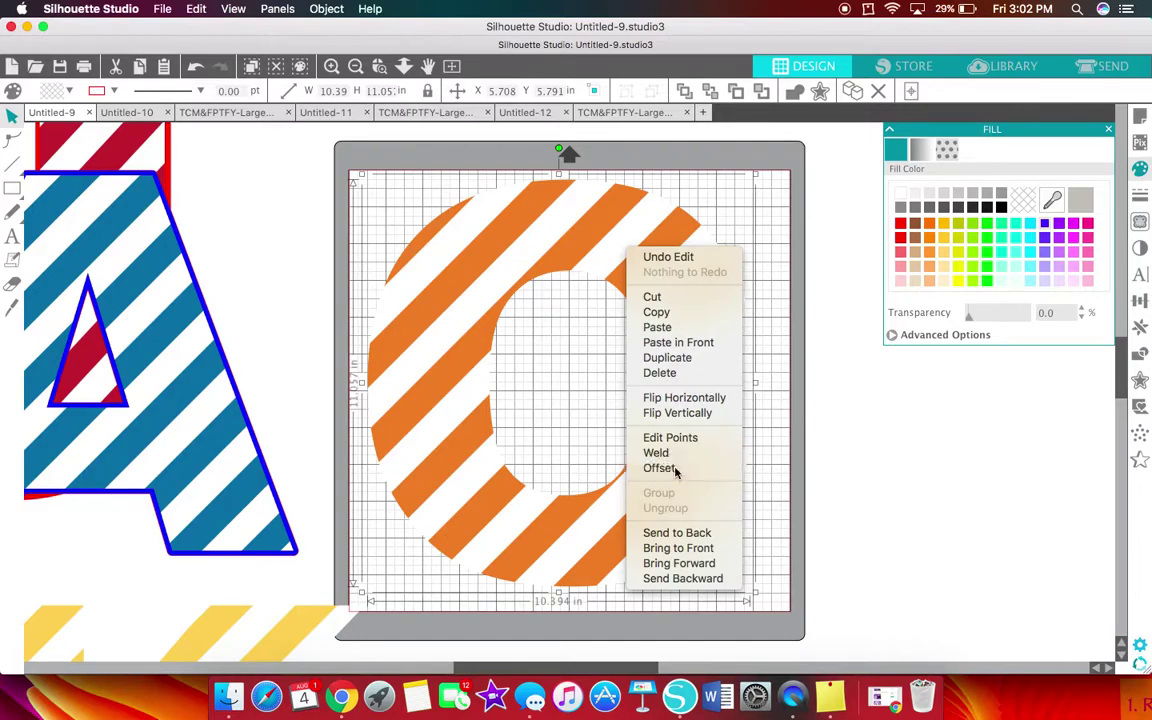
pyautogui.click(674, 468)
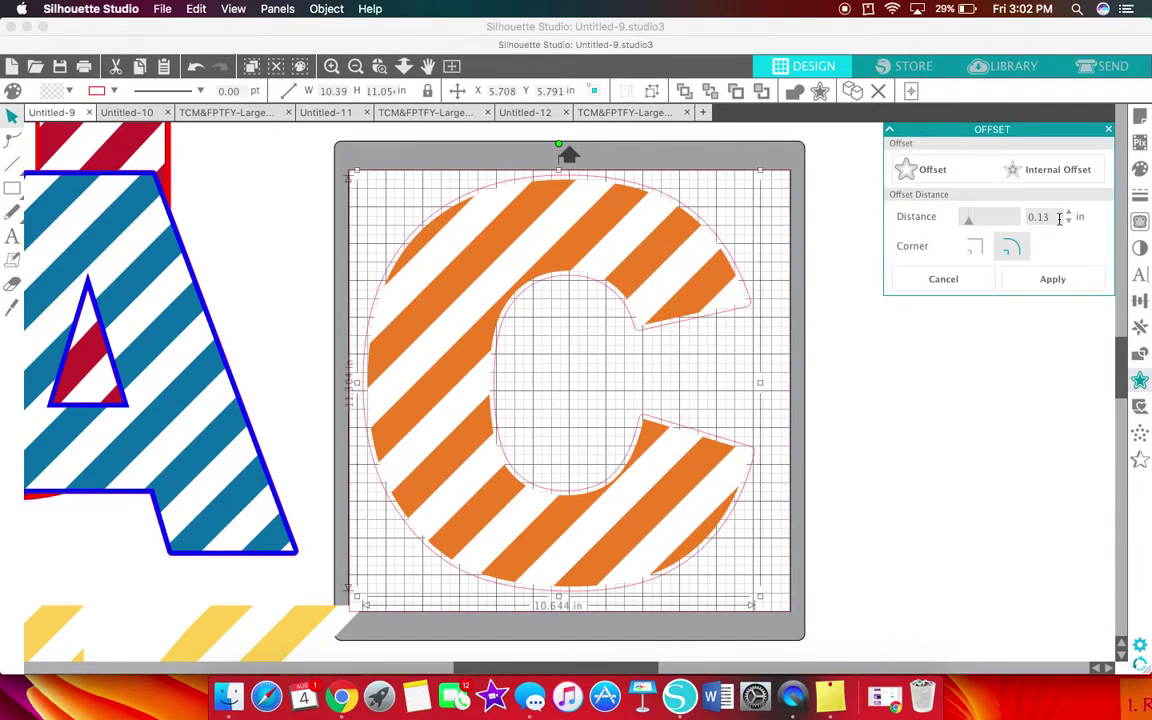
pyautogui.click(697, 250)
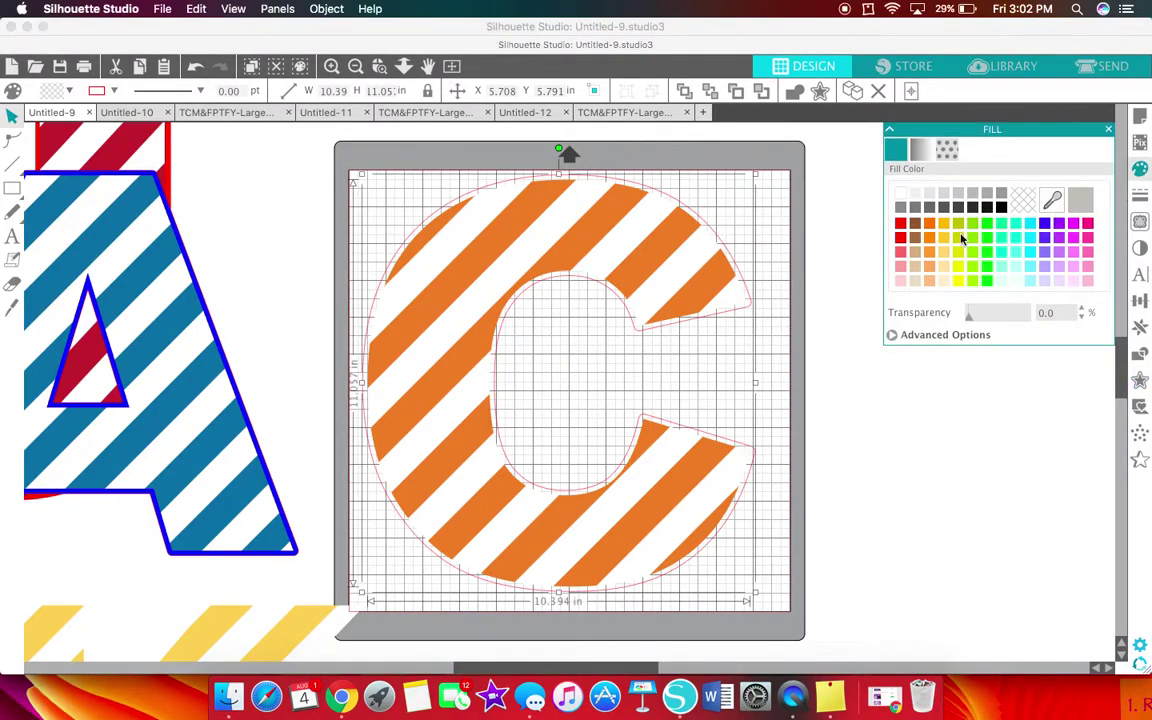
pyautogui.click(929, 225)
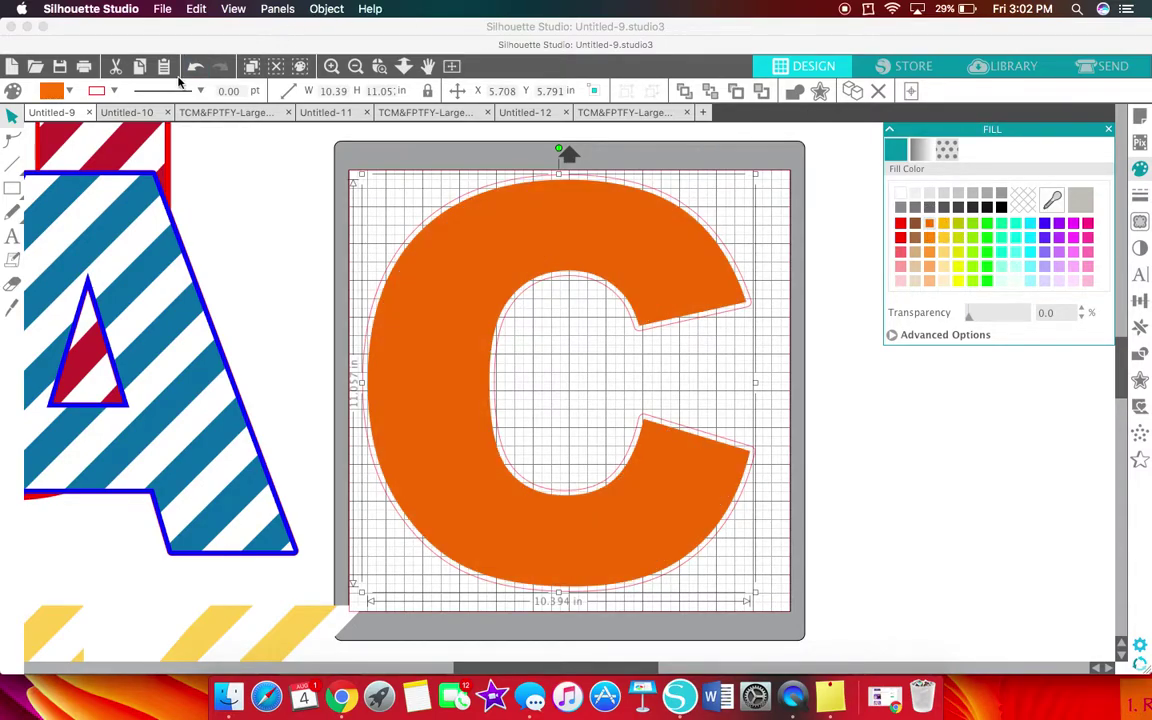
pyautogui.press('super+z')
pyautogui.click(713, 231)
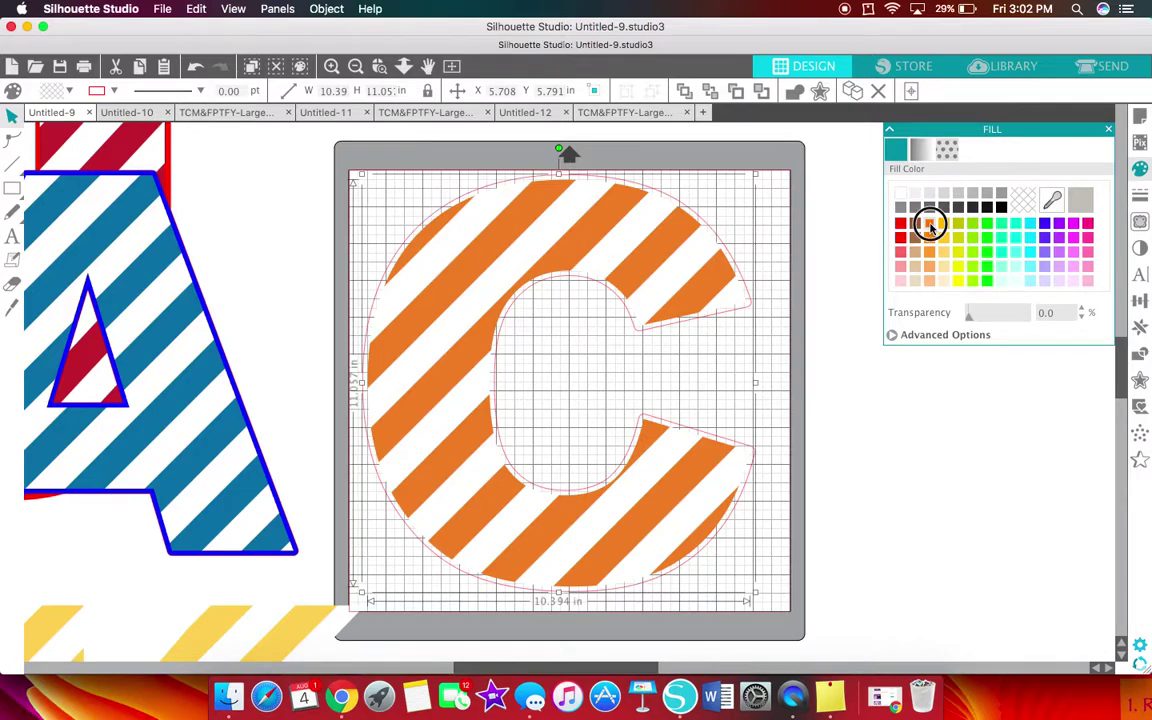
pyautogui.click(930, 226)
pyautogui.click(195, 66)
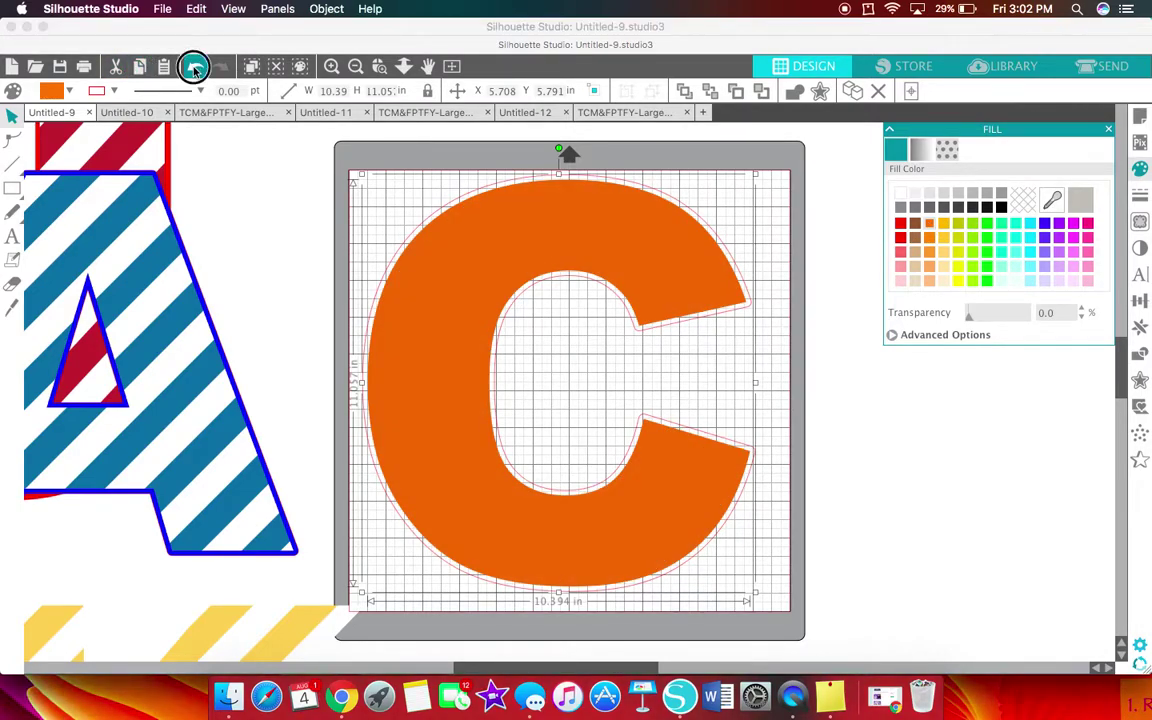
# Move the striped C aside and fill its offset outline with solid orange.
pyautogui.click(580, 332)
pyautogui.moveTo(640, 269); pyautogui.dragTo(500, 339)
pyautogui.click(658, 213)
pyautogui.click(681, 207)
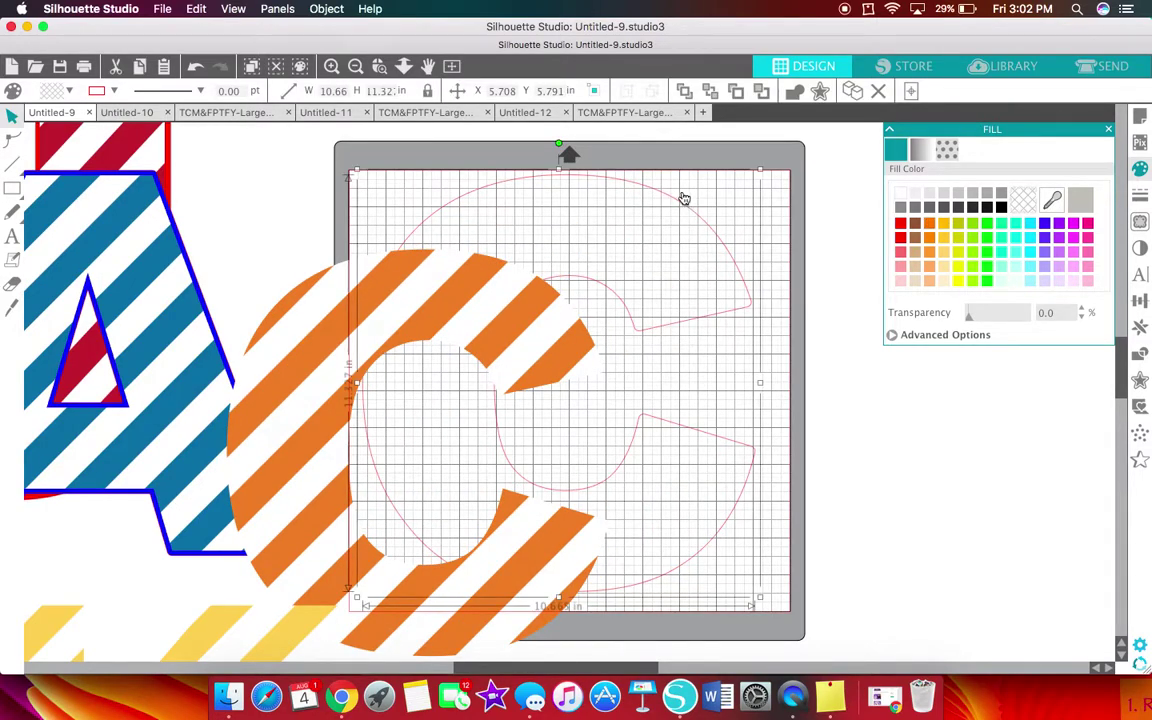
pyautogui.click(930, 237)
# Align the striped C over its orange backing and move both off the left side of the mat.
pyautogui.moveTo(470, 310); pyautogui.dragTo(536, 257)
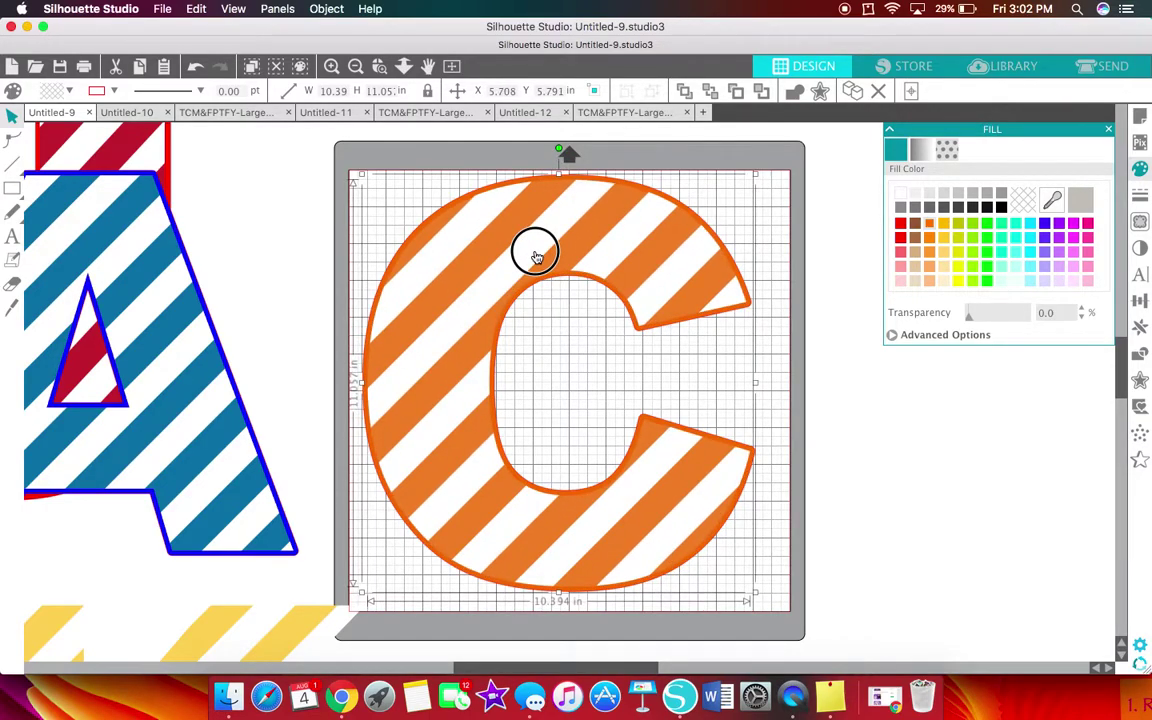
pyautogui.moveTo(303, 190); pyautogui.dragTo(519, 226)
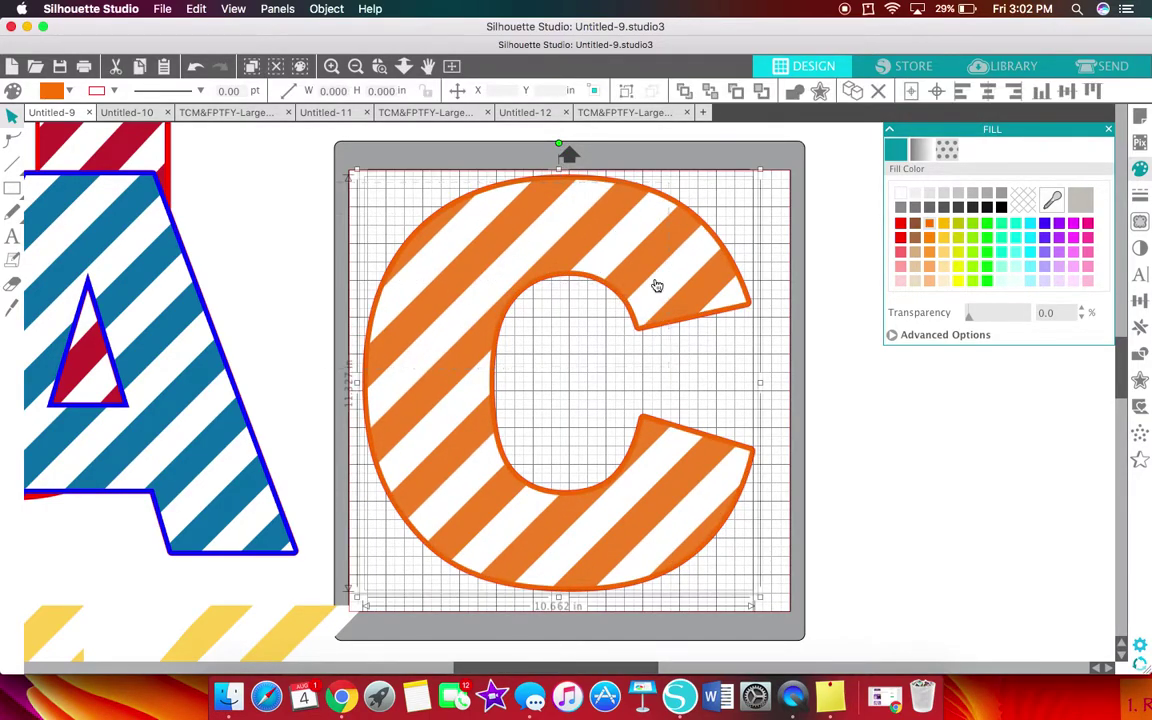
pyautogui.moveTo(553, 280); pyautogui.dragTo(200, 278)
# Place the yellow striped K on the mat and apply a 0.135 in rounded-corner offset around it.
pyautogui.moveTo(300, 625); pyautogui.dragTo(699, 221)
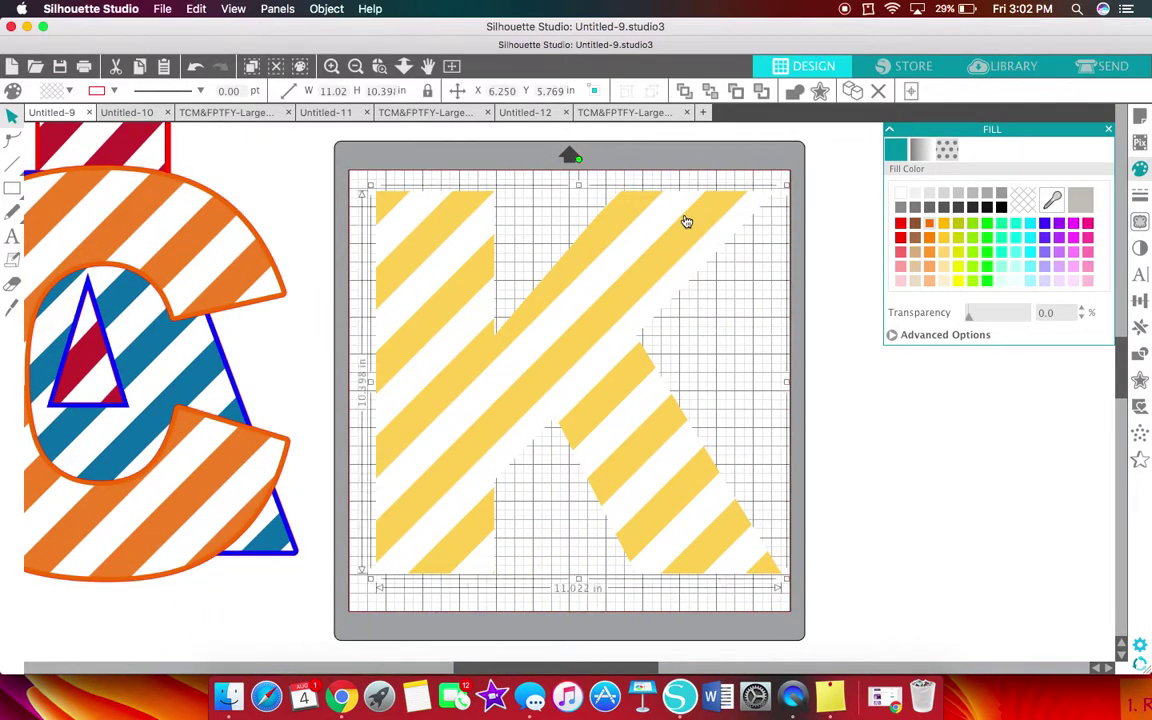
pyautogui.rightClick(688, 218)
pyautogui.click(760, 434)
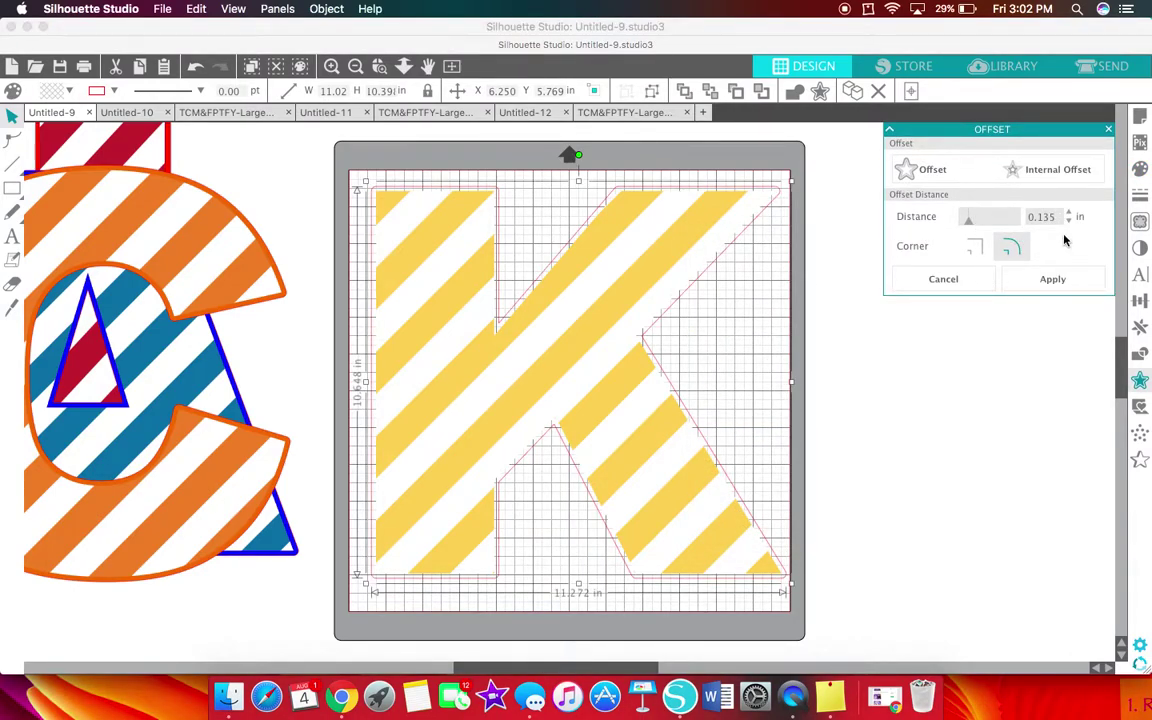
pyautogui.click(822, 158)
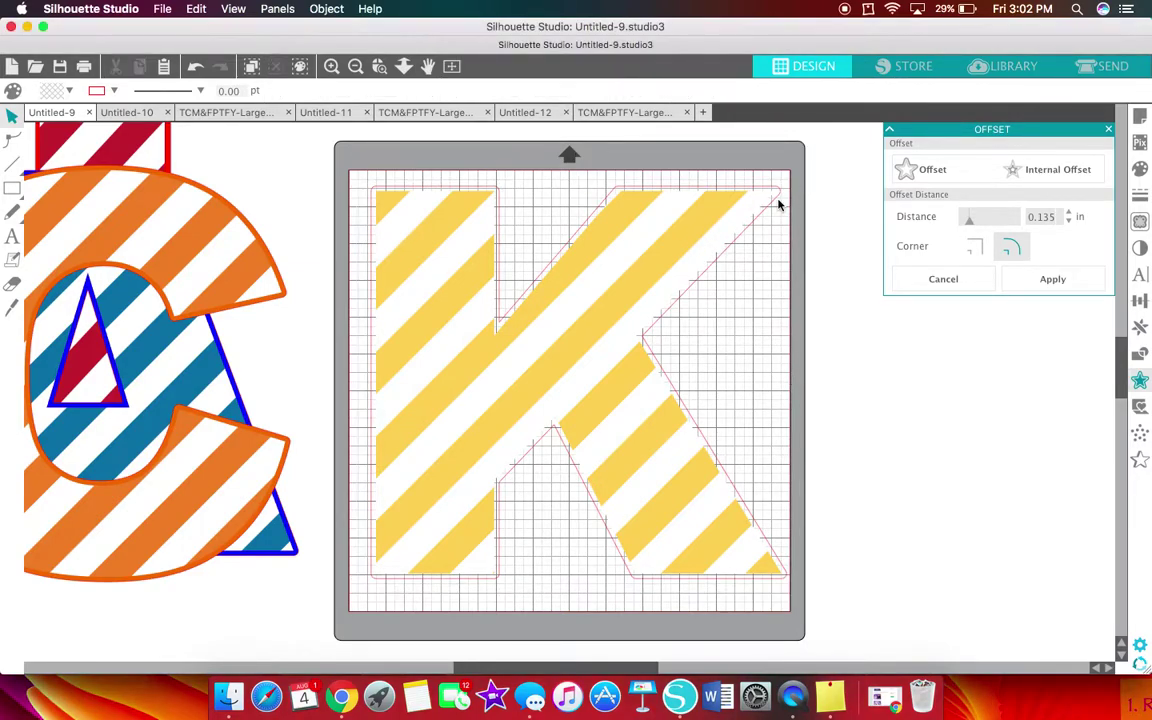
pyautogui.press('Return')
# Move the striped K aside, select its offset outline and open the fill settings.
pyautogui.moveTo(777, 190); pyautogui.dragTo(681, 255)
pyautogui.click(769, 209)
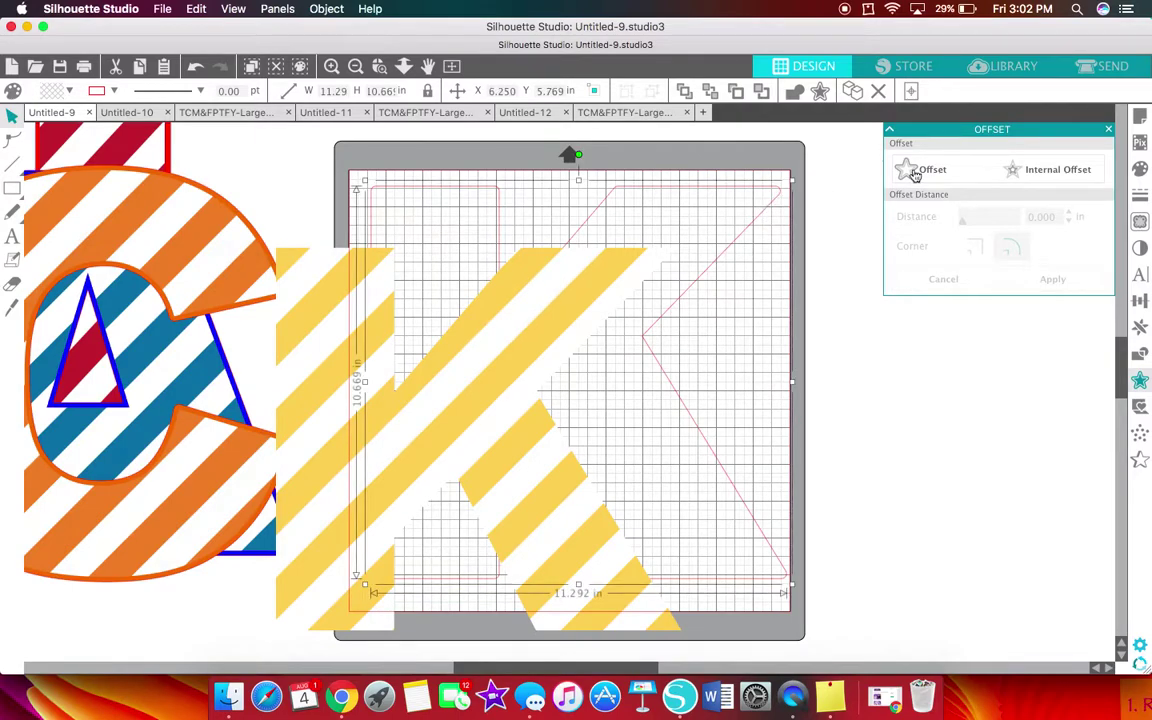
pyautogui.click(1140, 168)
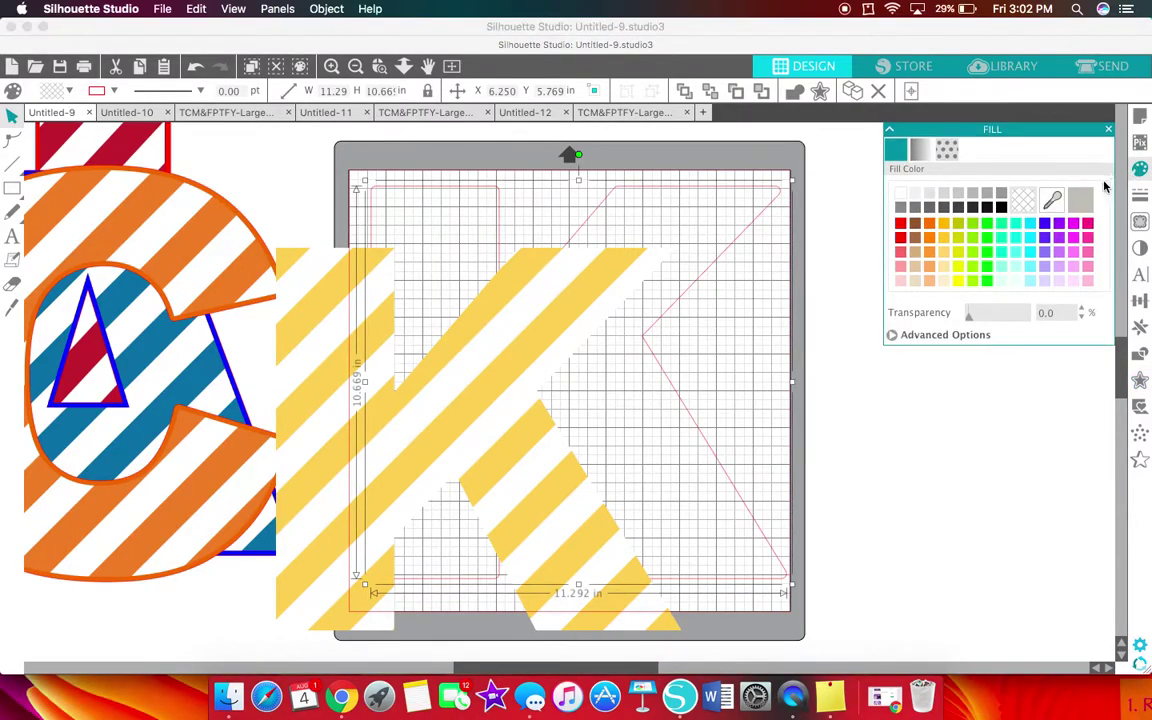
# Try several yellow and orange preset fills on the offset K to match its stripes.
pyautogui.click(957, 281)
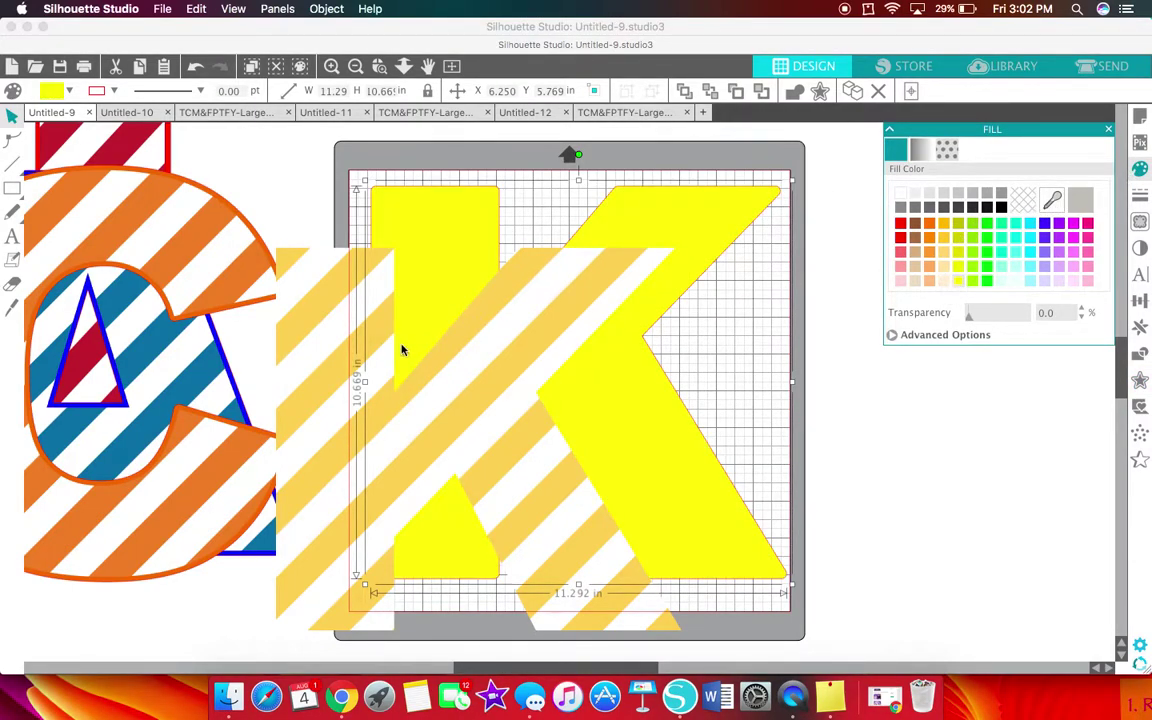
pyautogui.click(958, 254)
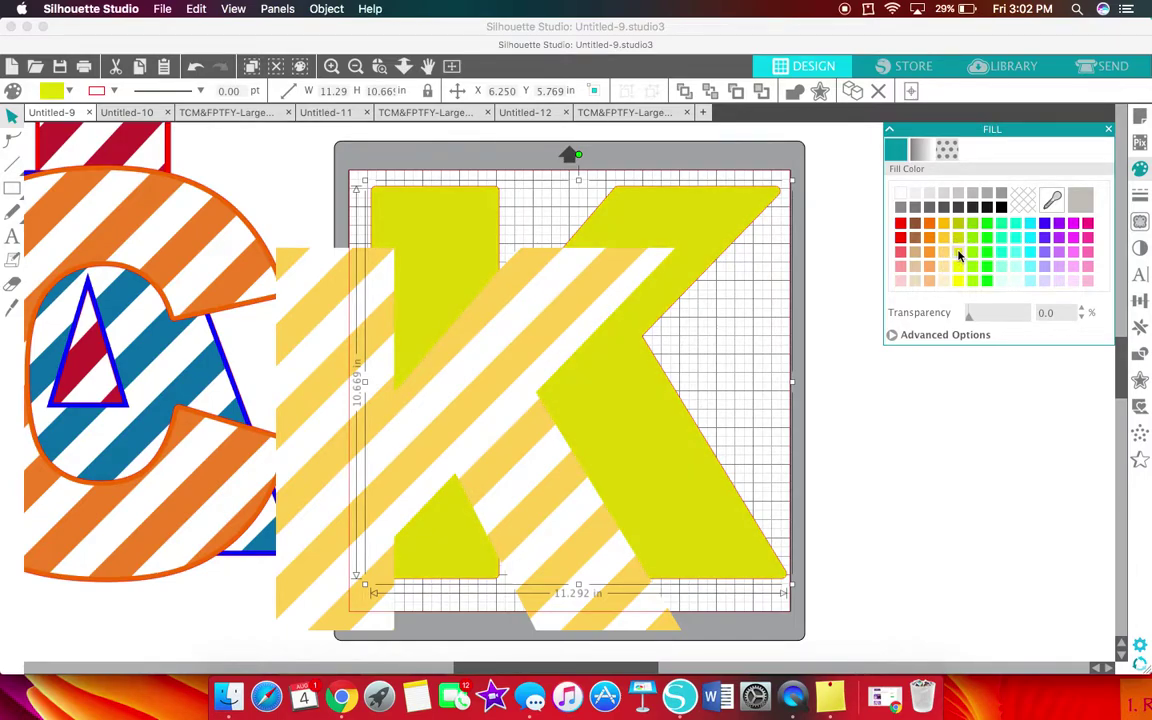
pyautogui.click(942, 260)
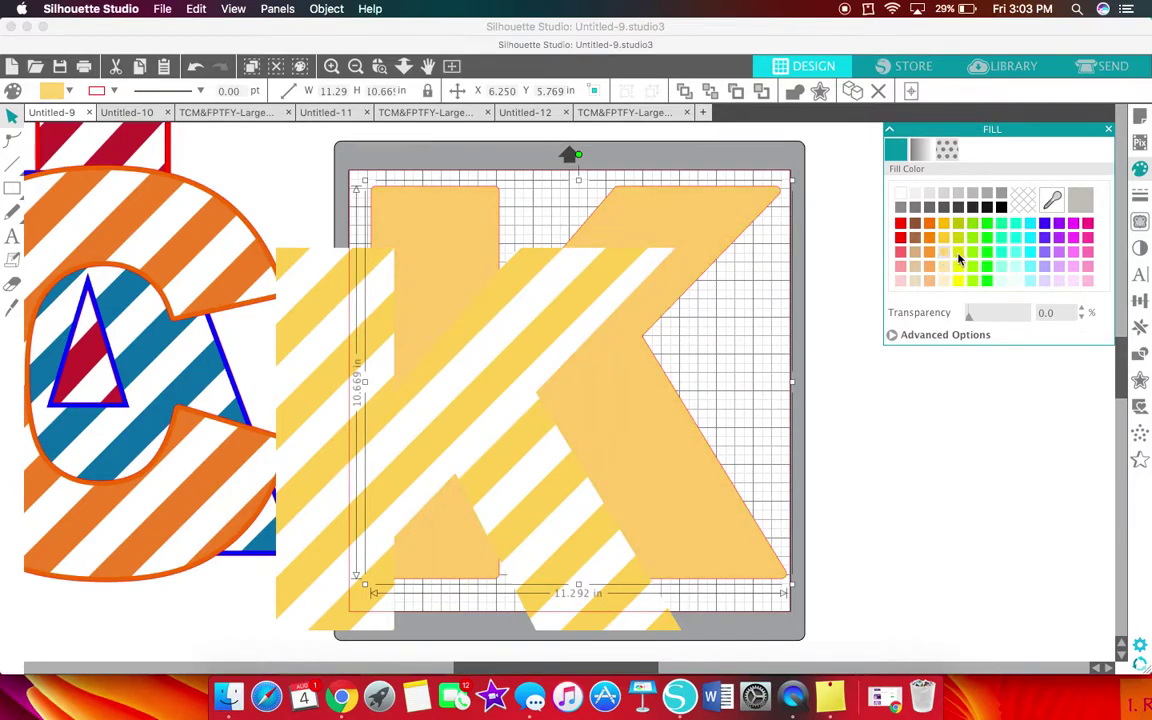
pyautogui.moveTo(513, 295)
pyautogui.mouseDown()
pyautogui.moveTo(658, 267)
pyautogui.moveTo(620, 259)
pyautogui.moveTo(522, 303)
pyautogui.mouseUp()
pyautogui.click(774, 198)
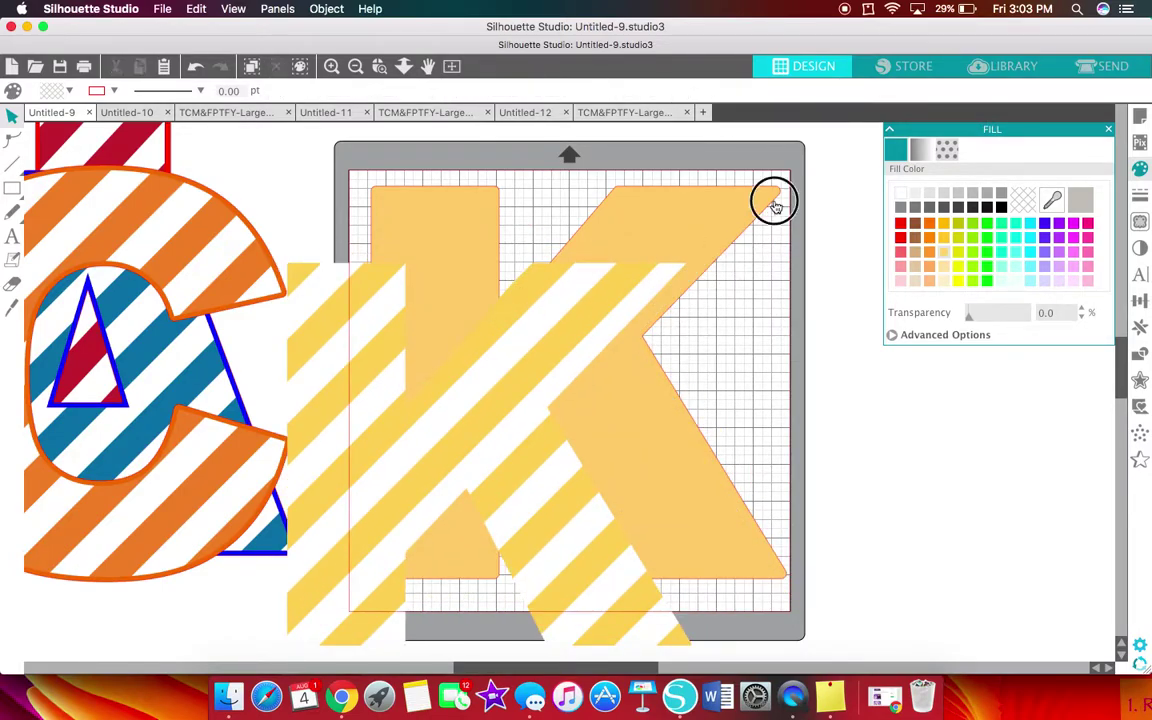
pyautogui.click(958, 258)
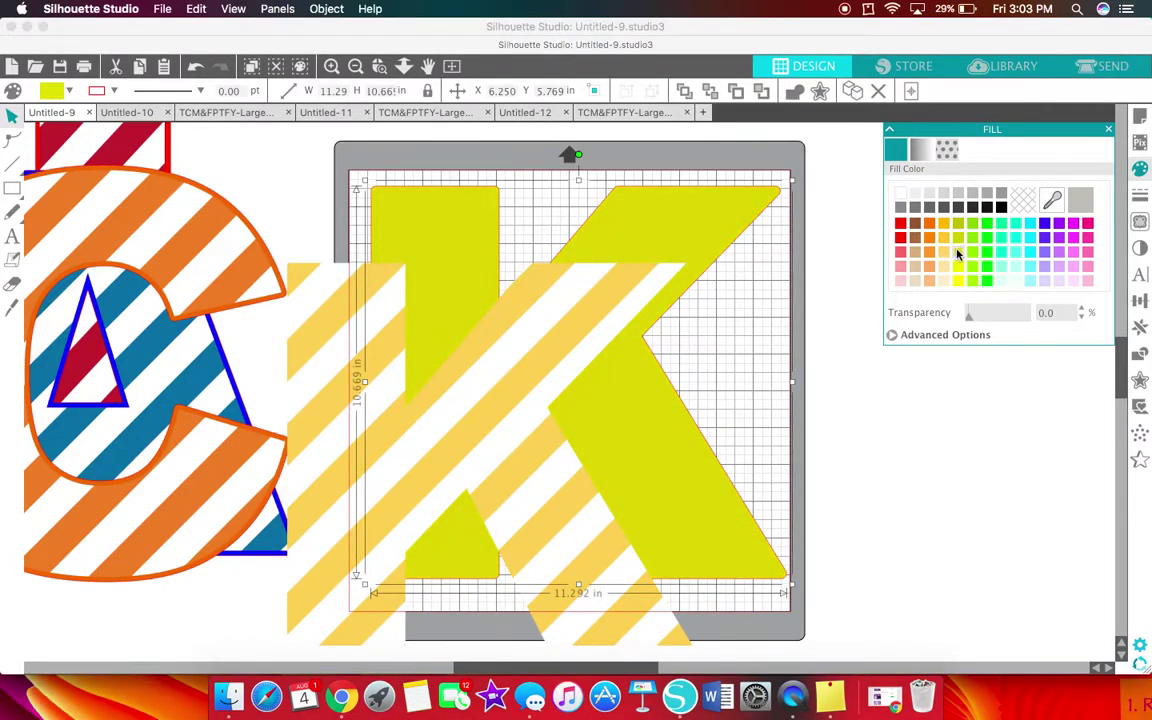
pyautogui.click(943, 251)
pyautogui.click(931, 252)
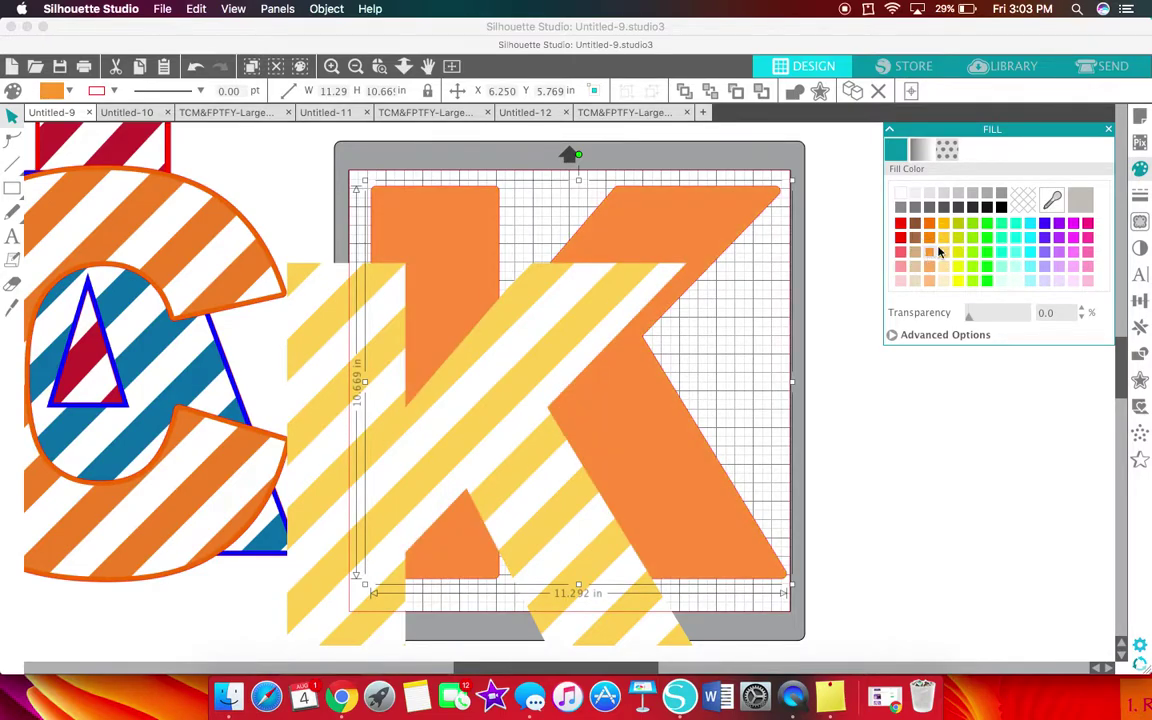
pyautogui.click(959, 280)
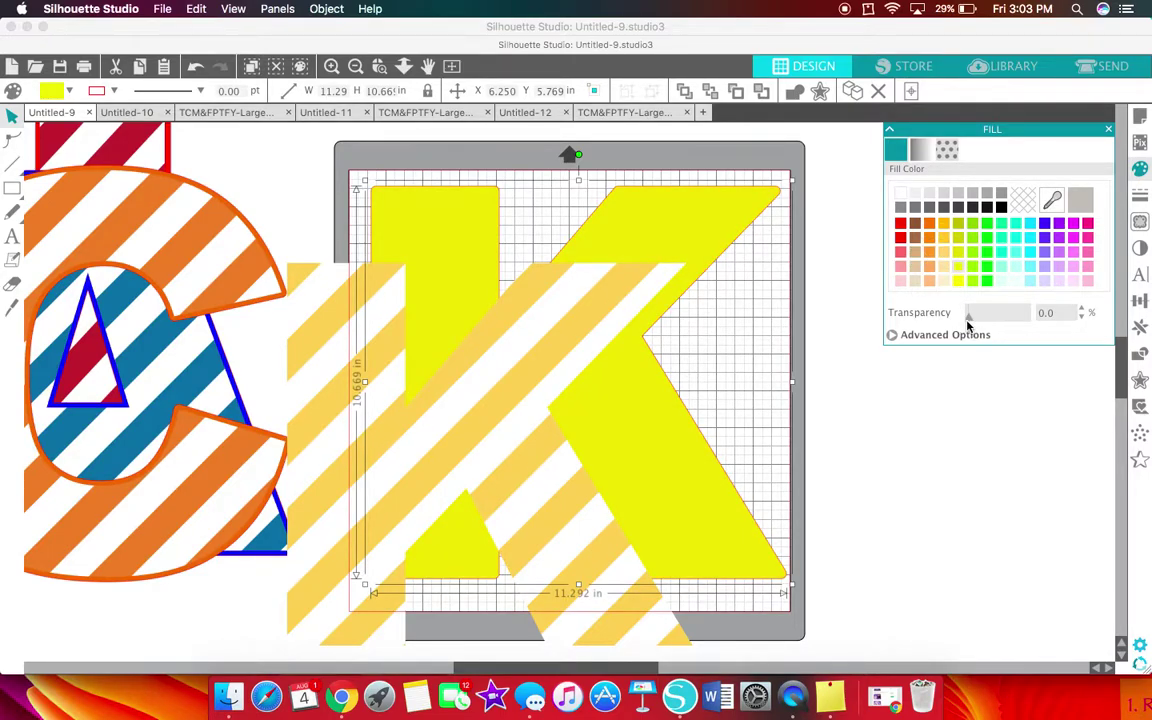
# Fill the offset K with yellow sampled from the stripes using the eyedropper, and align the striped K over it.
pyautogui.click(684, 198)
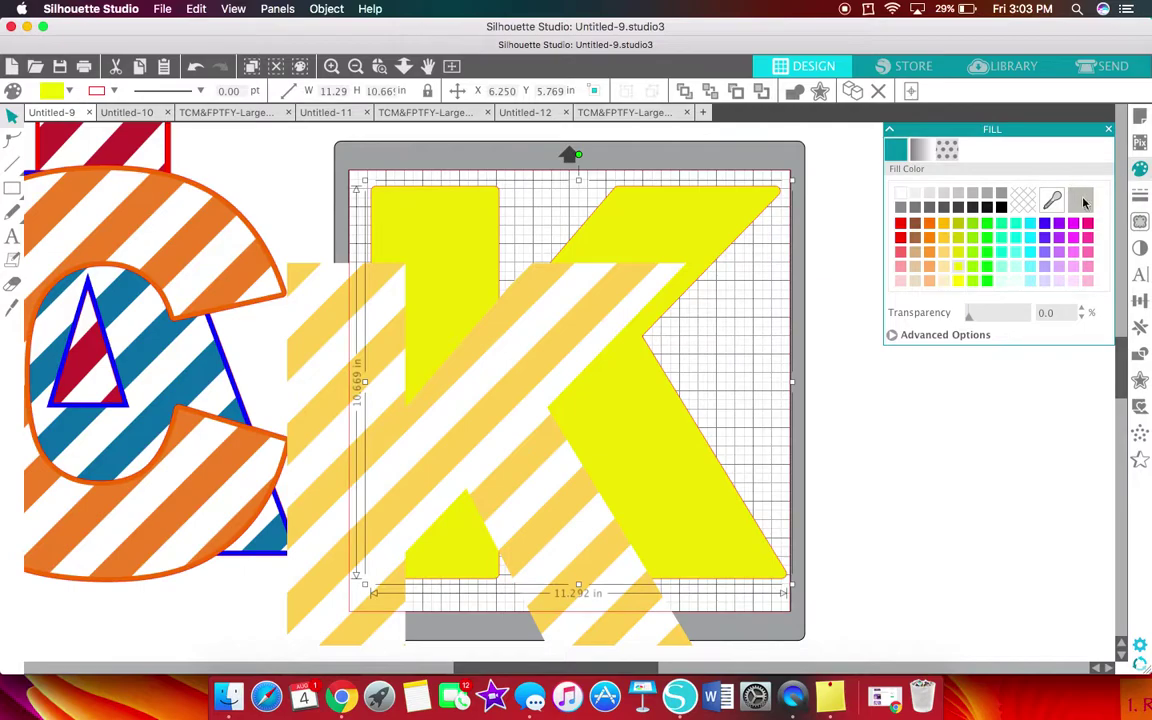
pyautogui.click(1050, 203)
pyautogui.click(620, 282)
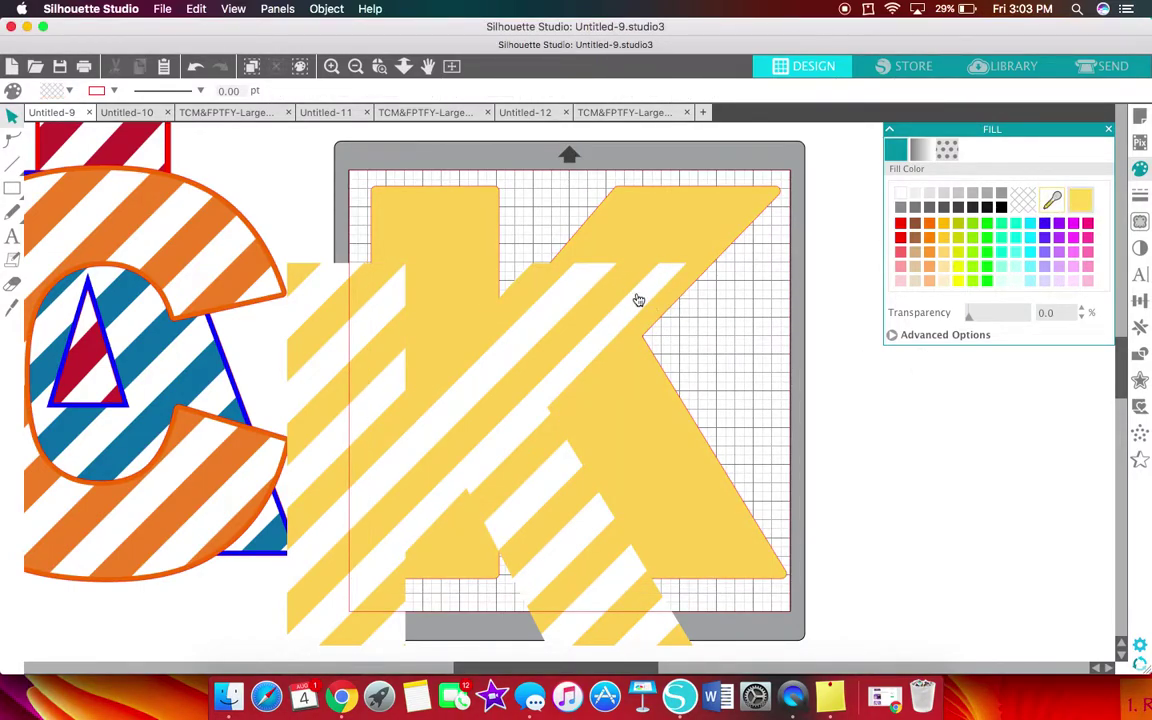
pyautogui.click(697, 253)
pyautogui.moveTo(697, 253); pyautogui.dragTo(722, 226)
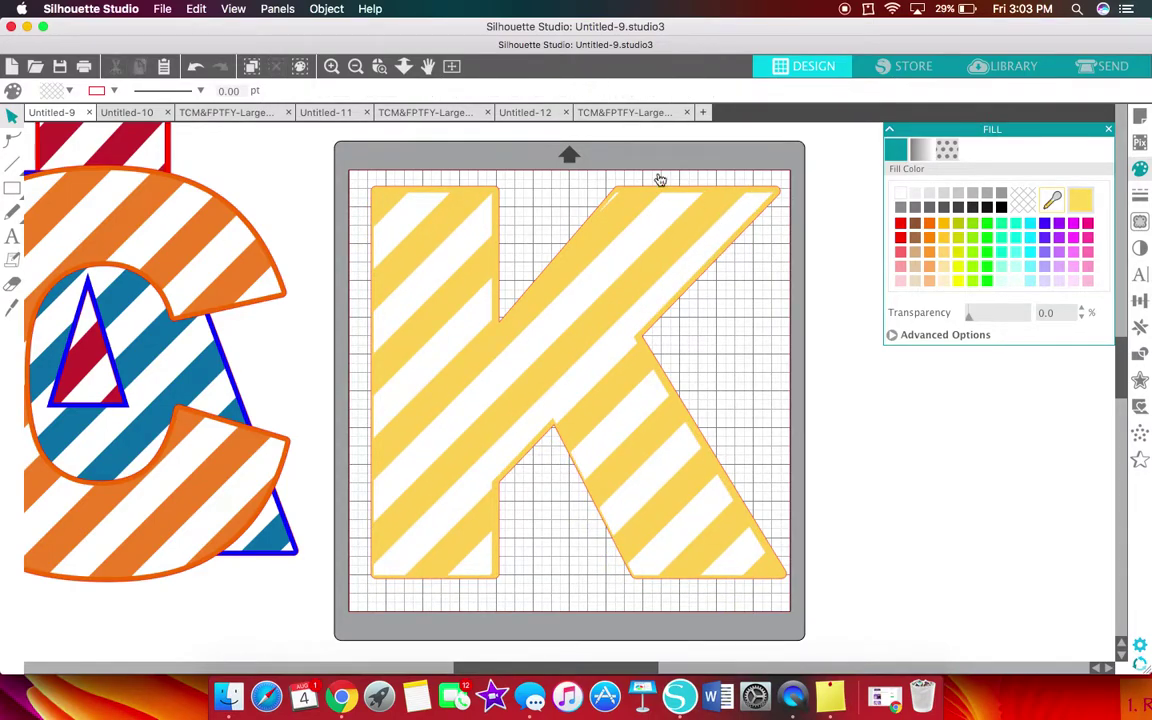
# Group the striped K with its yellow backing and move the group toward the right side of the mat.
pyautogui.click(352, 66)
pyautogui.click(558, 312)
pyautogui.rightClick(598, 320)
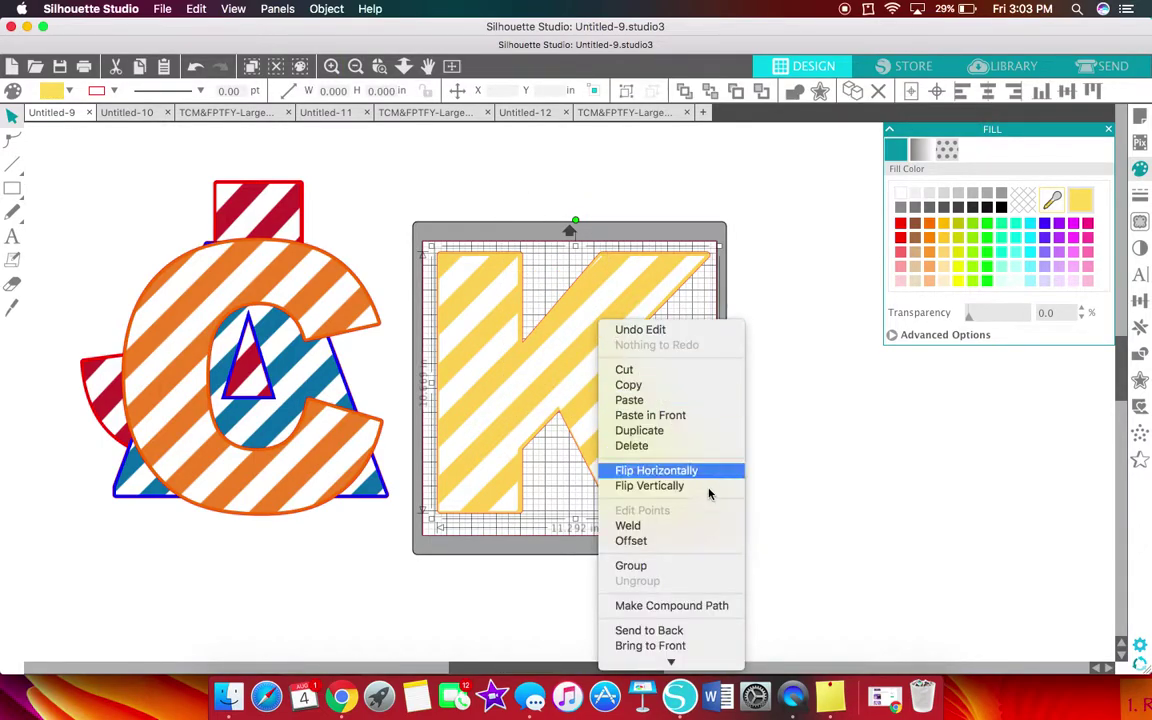
pyautogui.click(653, 567)
pyautogui.moveTo(661, 334); pyautogui.dragTo(901, 334)
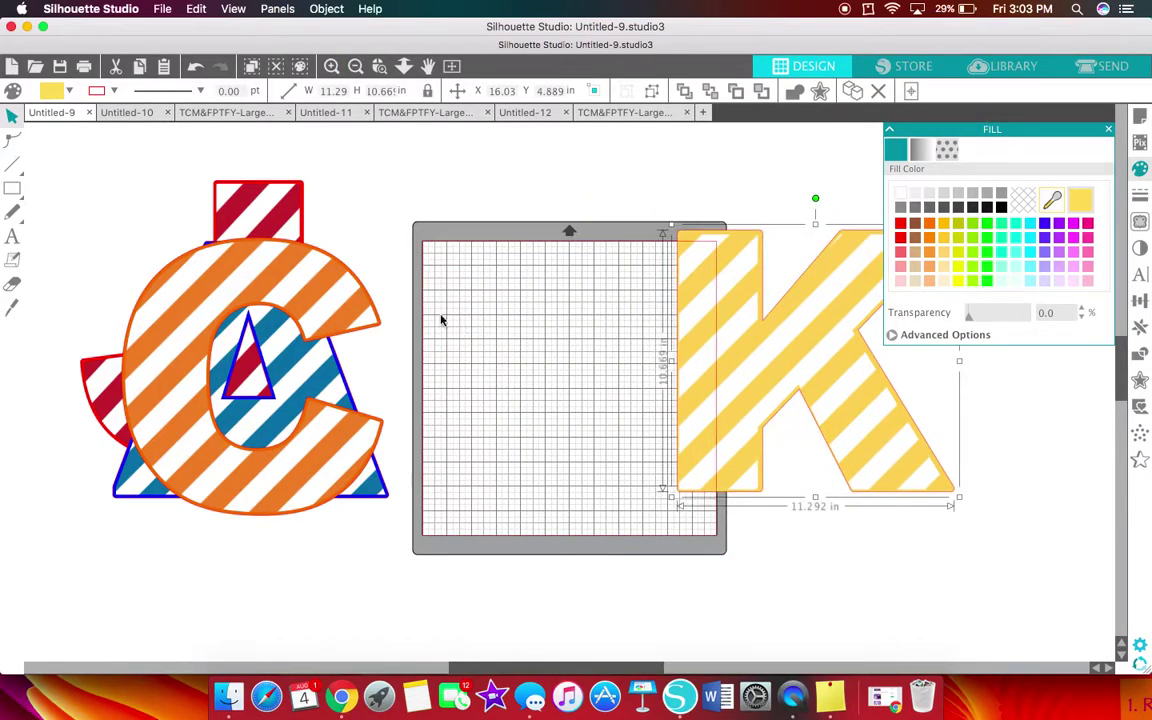
# Move the striped C together with its orange backing onto the mat and group them.
pyautogui.click(345, 311)
pyautogui.click(192, 66)
pyautogui.moveTo(342, 290); pyautogui.dragTo(602, 268)
pyautogui.rightClick(602, 268)
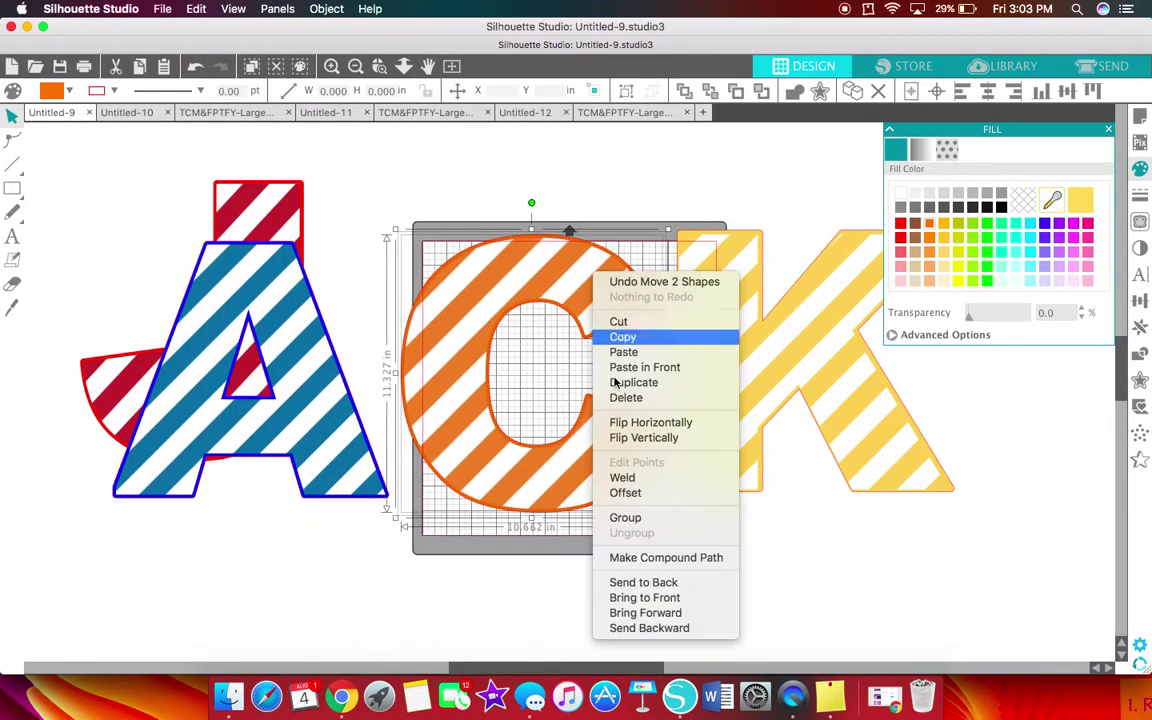
pyautogui.click(625, 514)
# Group the striped A with its blue backing and move the group down, clear of the J.
pyautogui.click(385, 289)
pyautogui.click(345, 330)
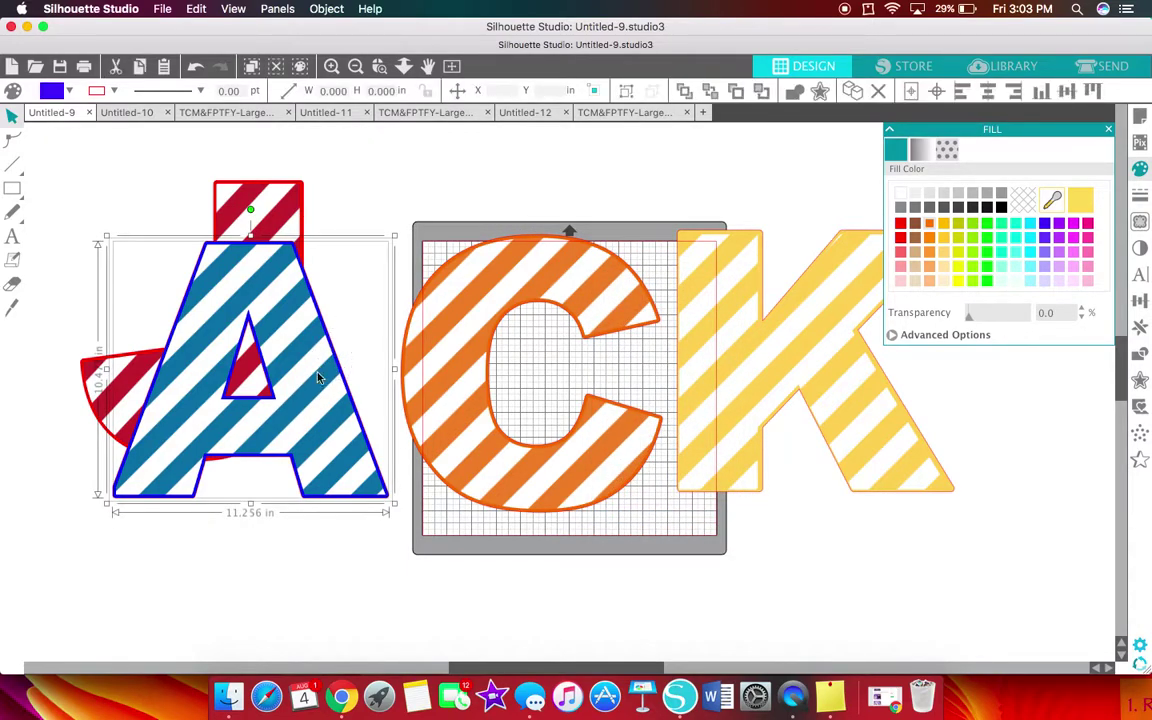
pyautogui.rightClick(313, 292)
pyautogui.click(352, 545)
pyautogui.click(282, 314)
pyautogui.moveTo(282, 314); pyautogui.dragTo(375, 576)
# Group the striped J with its red backing and move the group away from the C.
pyautogui.click(239, 257)
pyautogui.rightClick(250, 252)
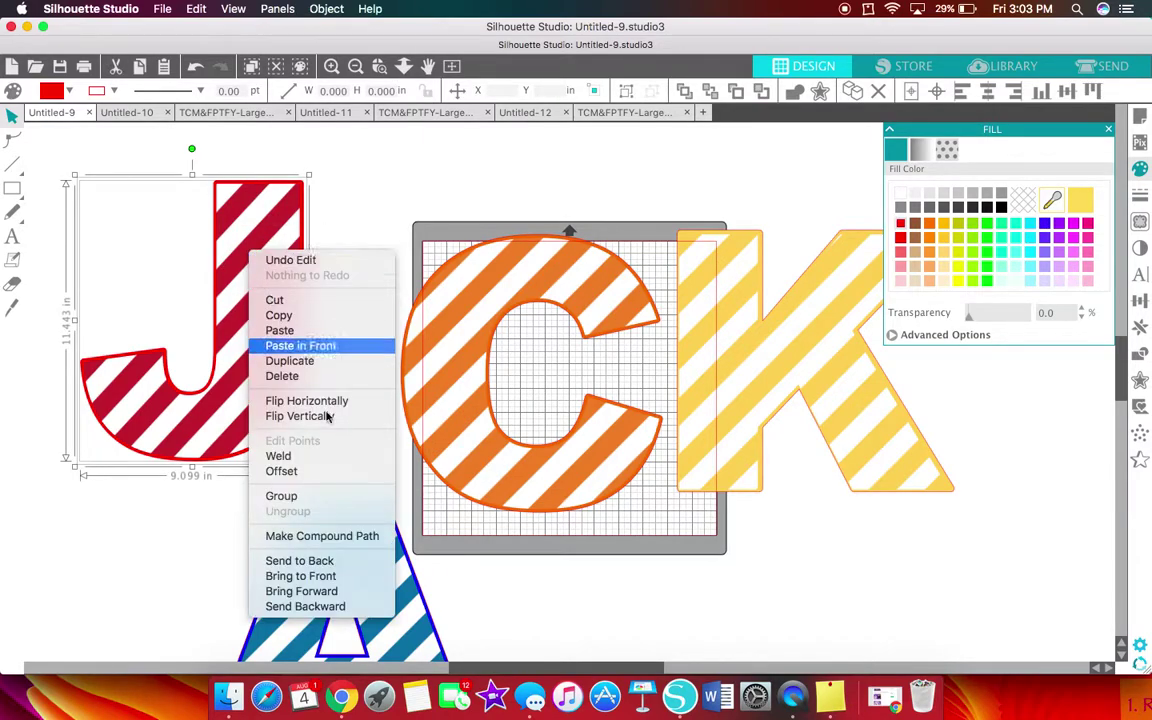
pyautogui.click(315, 497)
pyautogui.moveTo(275, 293); pyautogui.dragTo(203, 325)
# Arrange the four letter groups in a row spelling JACK and close the fill settings.
pyautogui.moveTo(806, 350); pyautogui.dragTo(926, 301)
pyautogui.click(1108, 130)
pyautogui.moveTo(667, 310); pyautogui.dragTo(728, 291)
pyautogui.moveTo(389, 597); pyautogui.dragTo(377, 338)
pyautogui.moveTo(180, 442); pyautogui.dragTo(186, 472)
pyautogui.moveTo(523, 442); pyautogui.dragTo(567, 440)
pyautogui.moveTo(420, 462); pyautogui.dragTo(448, 465)
pyautogui.moveTo(216, 399); pyautogui.dragTo(243, 381)
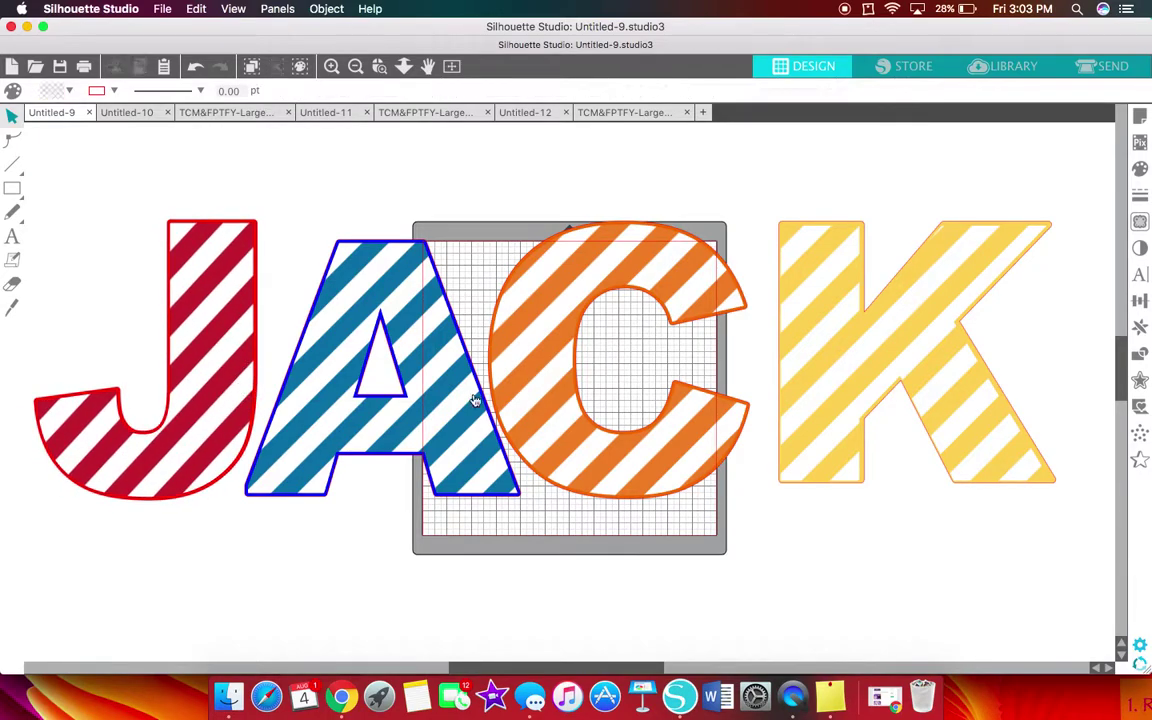
pyautogui.moveTo(429, 412); pyautogui.dragTo(430, 403)
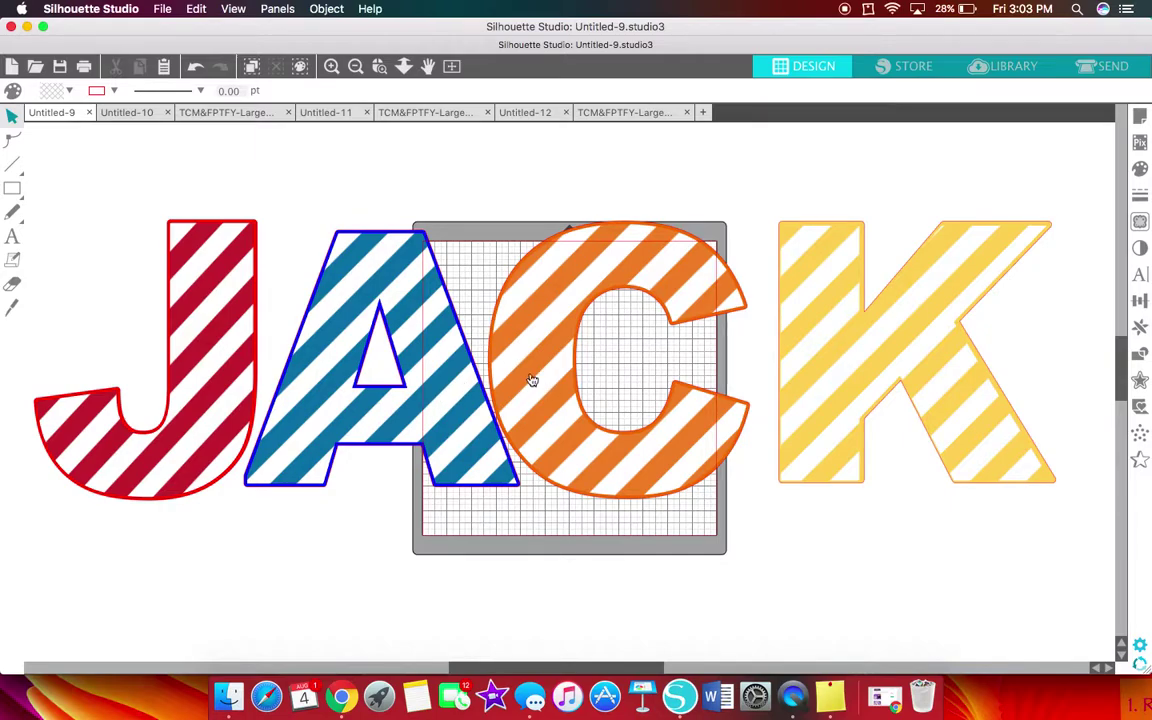
# Even out the letter spacing by shifting the C and A toward the K and raising the J slightly.
pyautogui.click(237, 366)
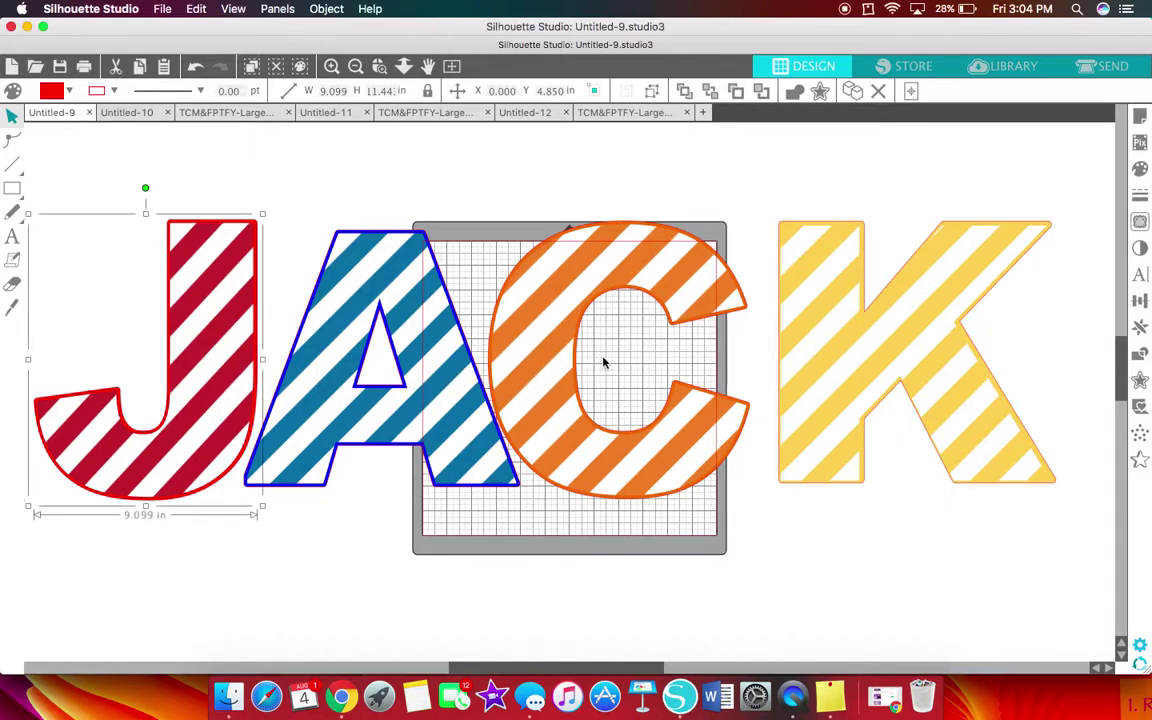
pyautogui.moveTo(643, 397); pyautogui.dragTo(690, 430)
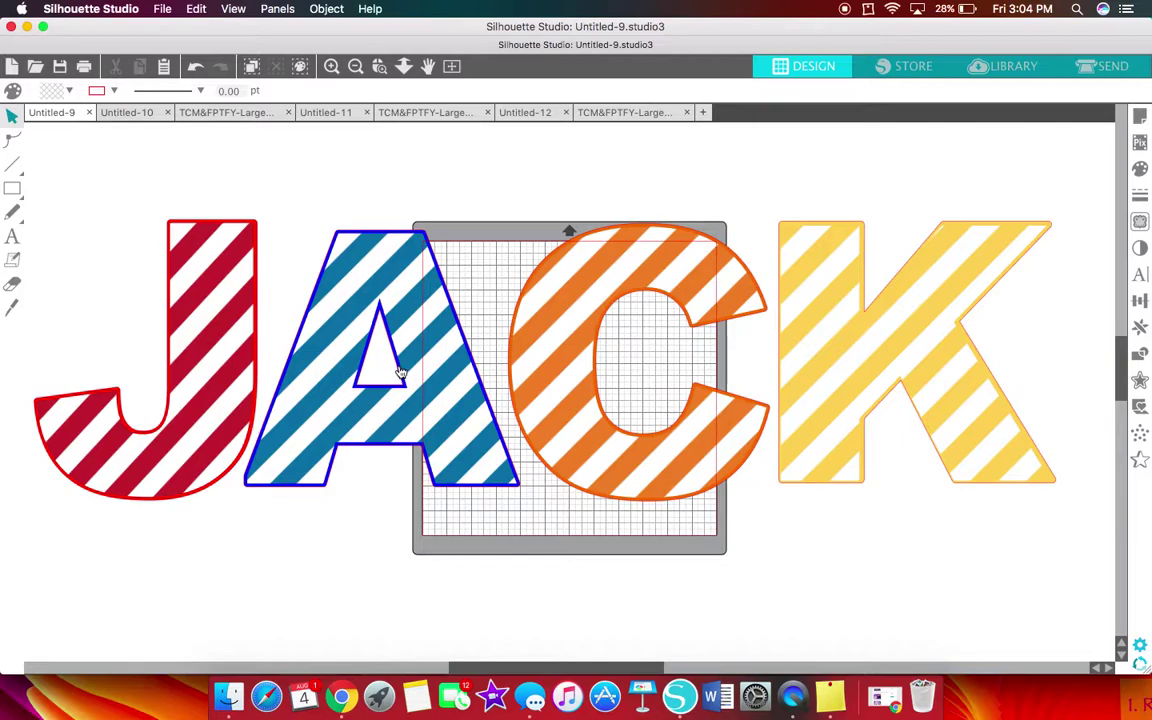
pyautogui.moveTo(414, 437); pyautogui.dragTo(431, 421)
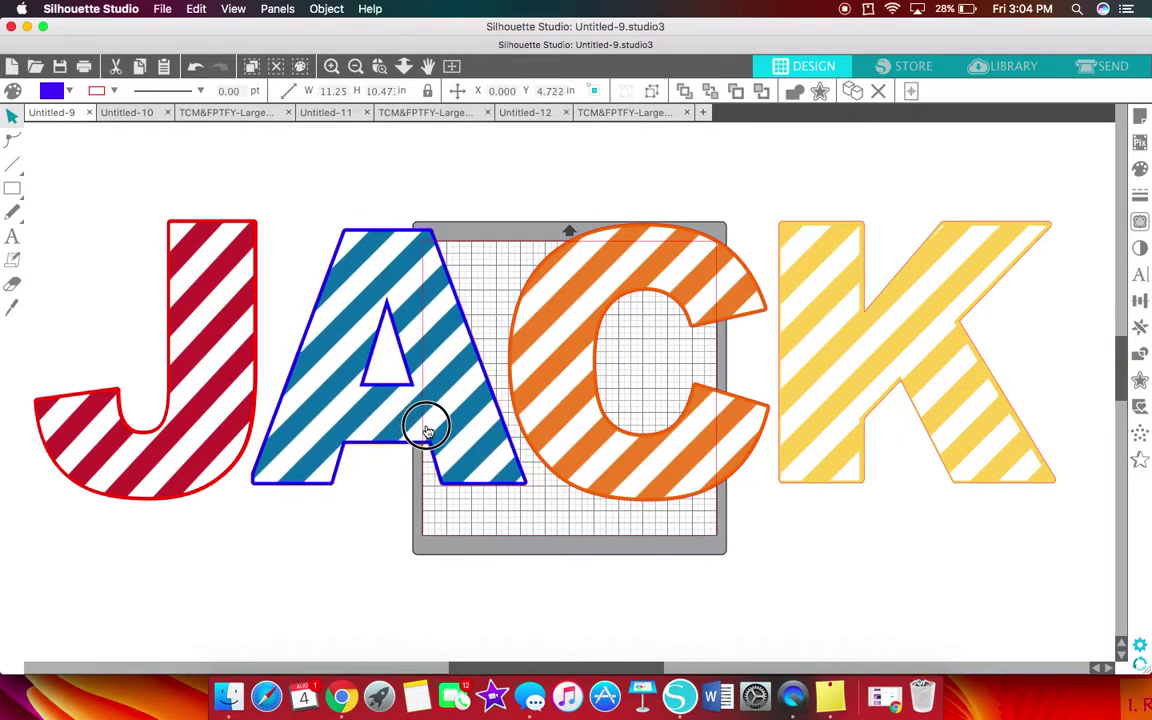
pyautogui.moveTo(237, 390); pyautogui.dragTo(237, 383)
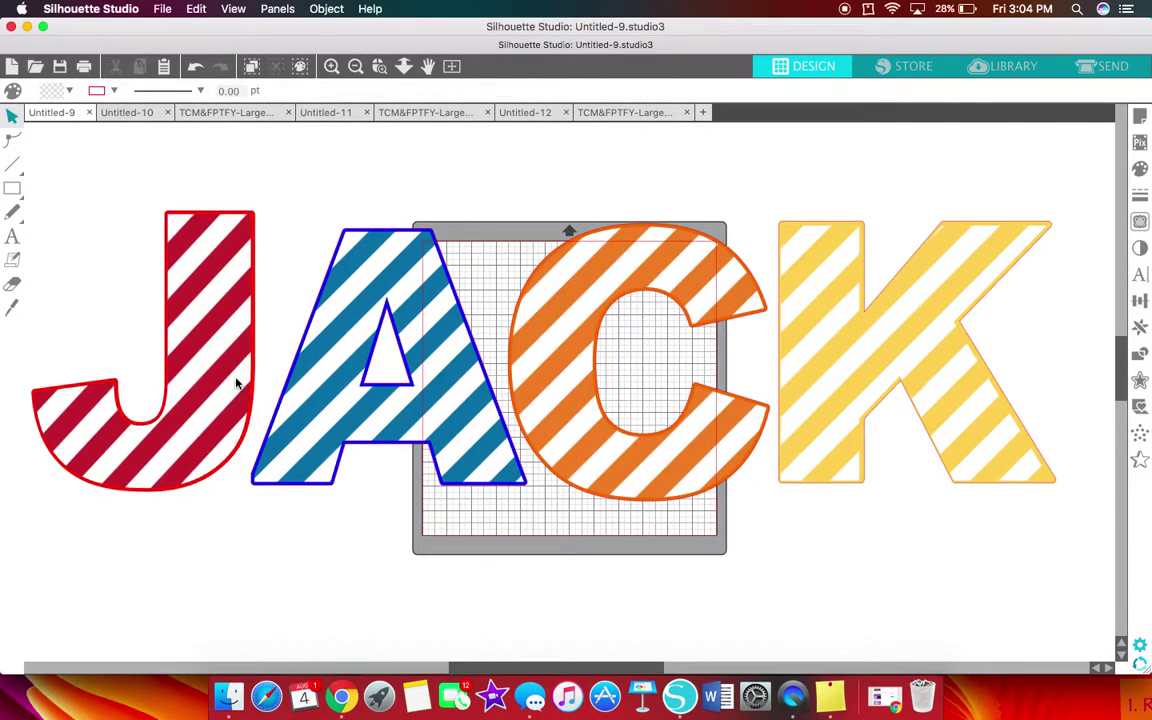